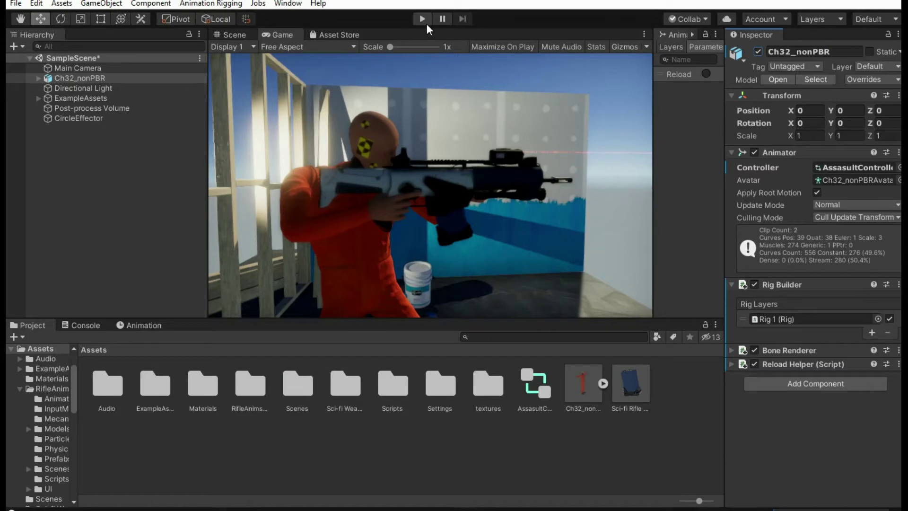
Trigger the Reload parameter to preview the character's rifle reload, stop play mode and clear the selection.
click(706, 74)
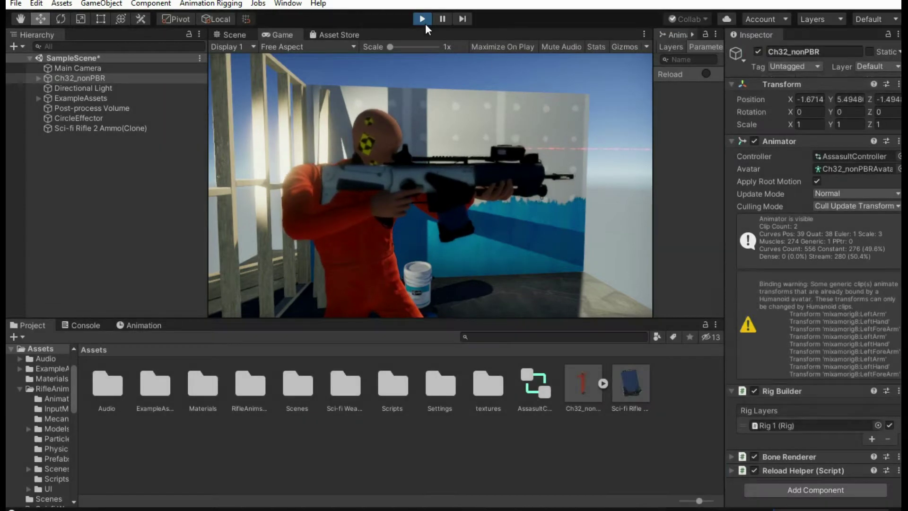
click(422, 20)
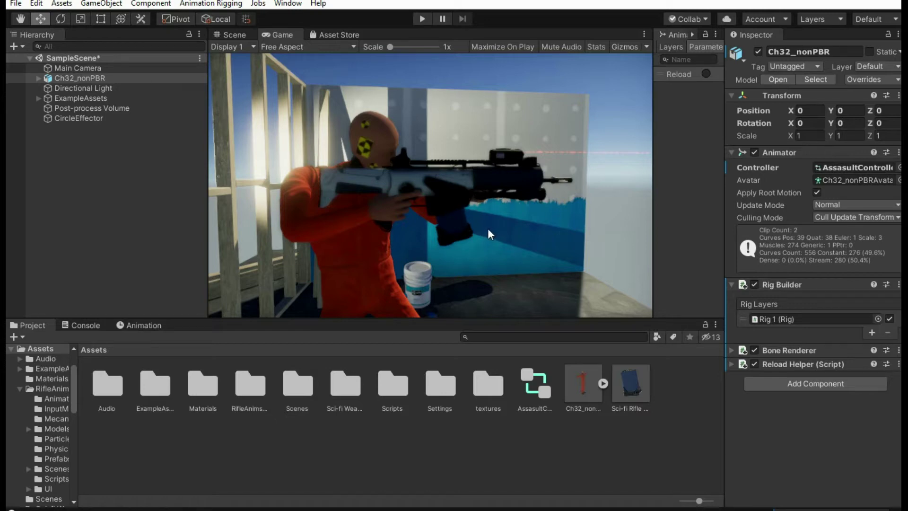
click(64, 265)
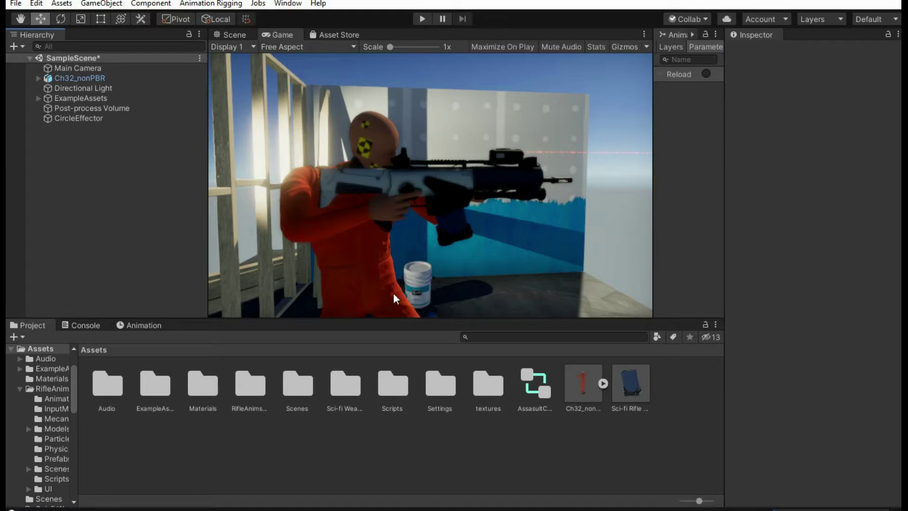
Switch to Mixamo in Chrome to view the page the character and animations come from.
mouse_move(451, 510)
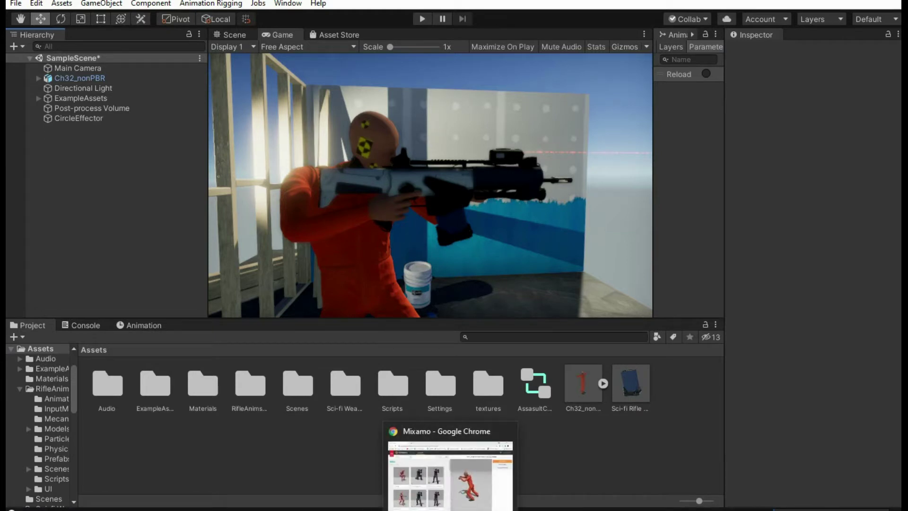
click(450, 475)
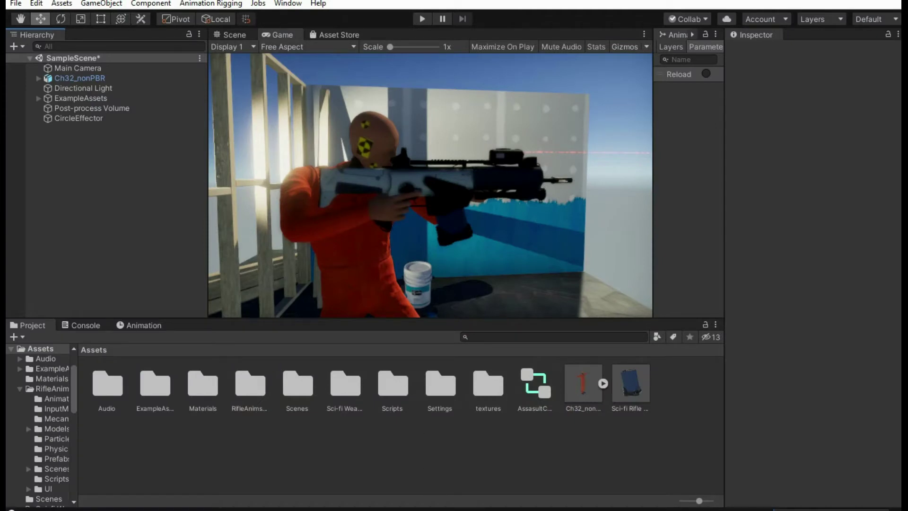
Review the Animation Rigging commands and open the Package Manager on the Animation Rigging package.
click(213, 4)
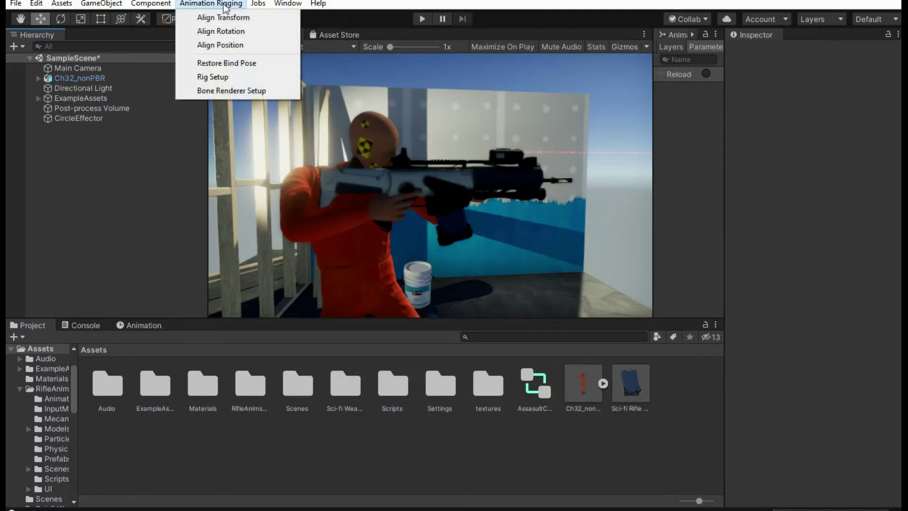
click(224, 4)
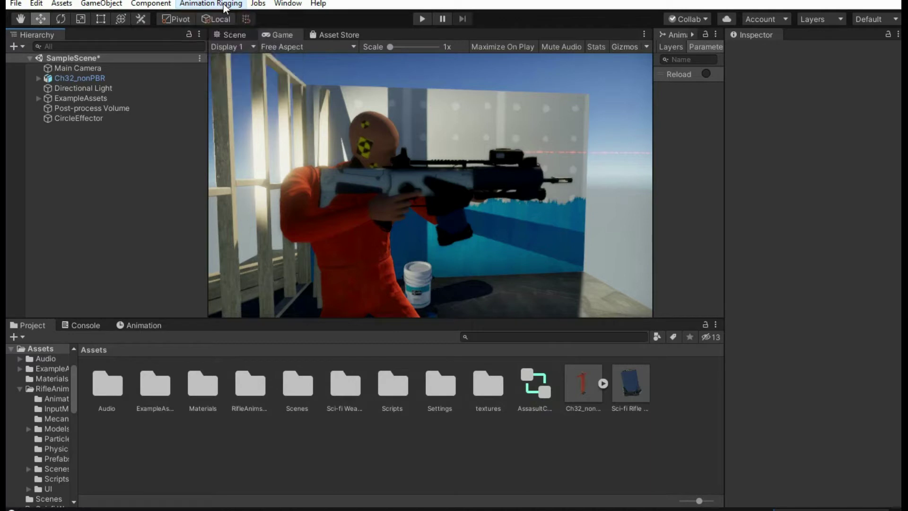
click(289, 4)
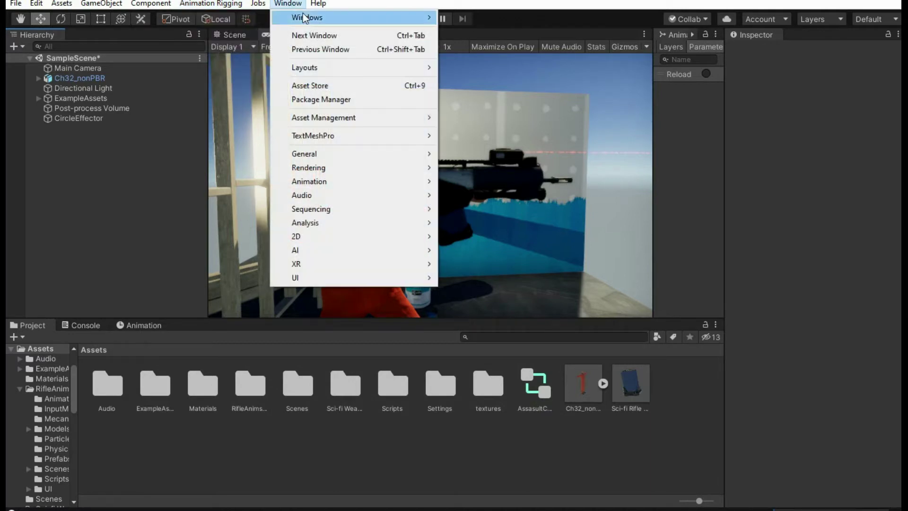
click(328, 97)
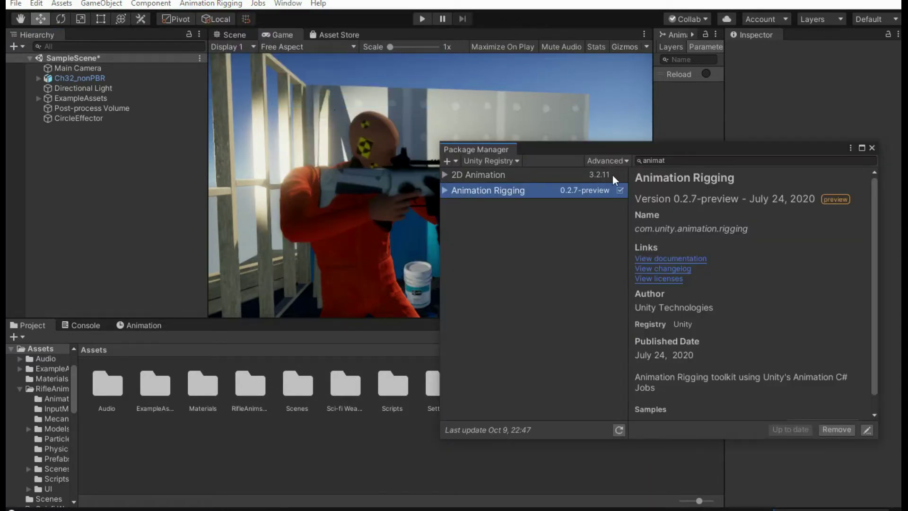
Toggle Show preview packages off and back on in the Package Manager's advanced options, and close the Package Manager.
click(606, 161)
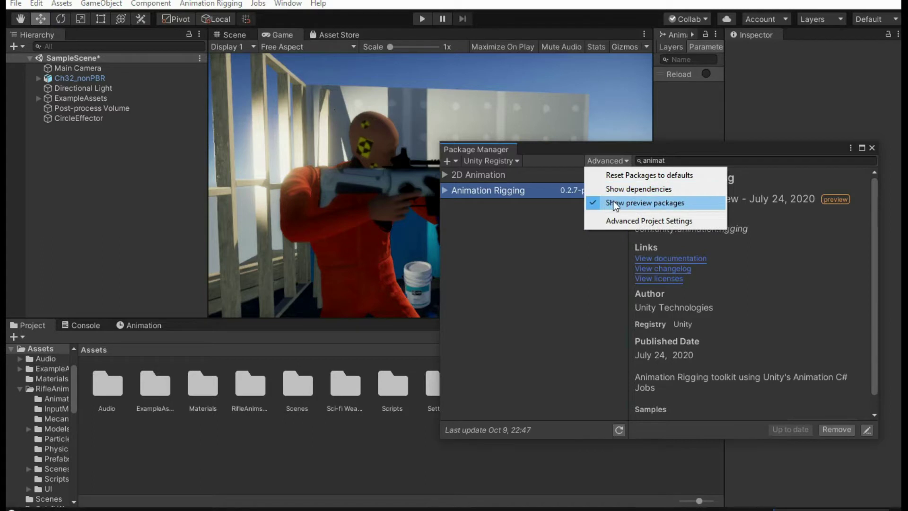
click(587, 212)
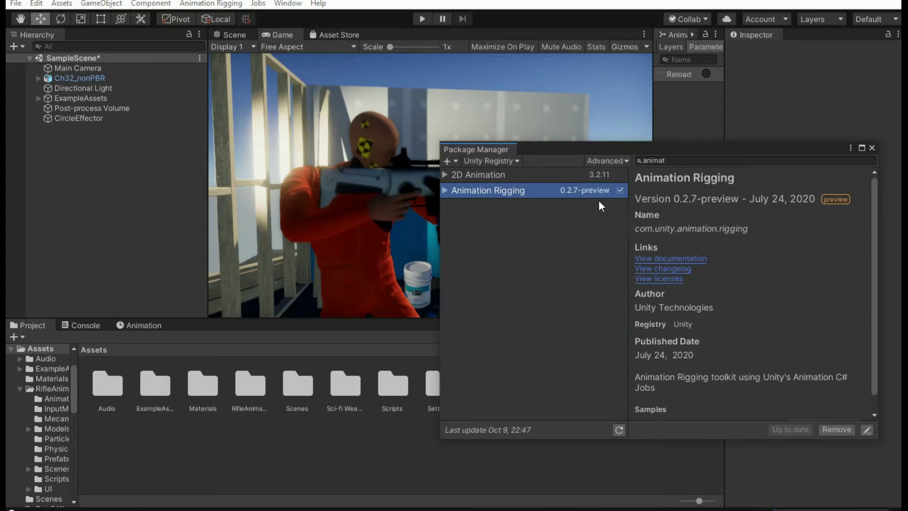
click(613, 160)
click(617, 204)
click(607, 161)
click(608, 202)
click(873, 148)
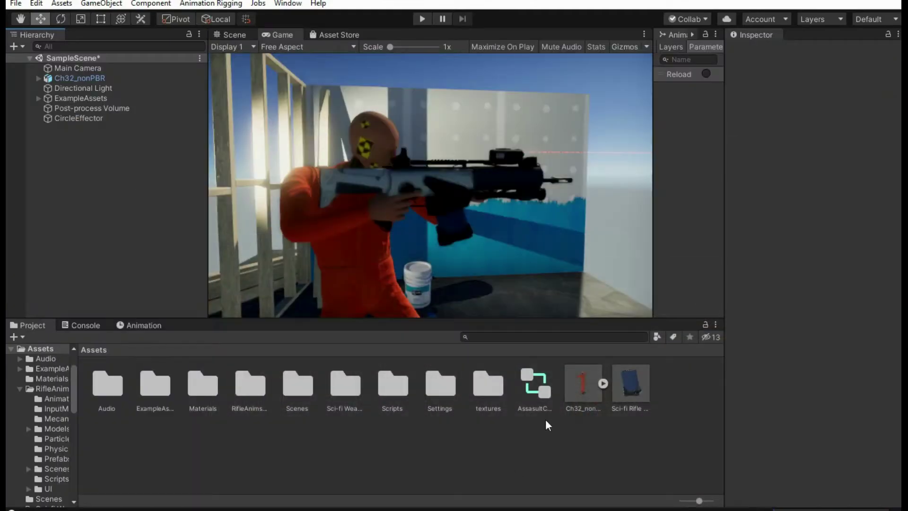
Inspect the Ch32_nonPBR model asset and its import preview.
click(575, 392)
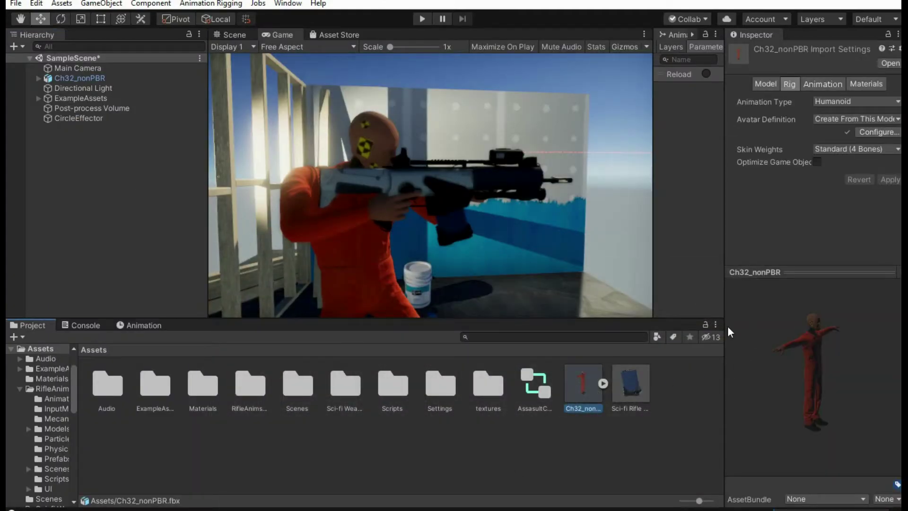
drag(807, 333, 754, 338)
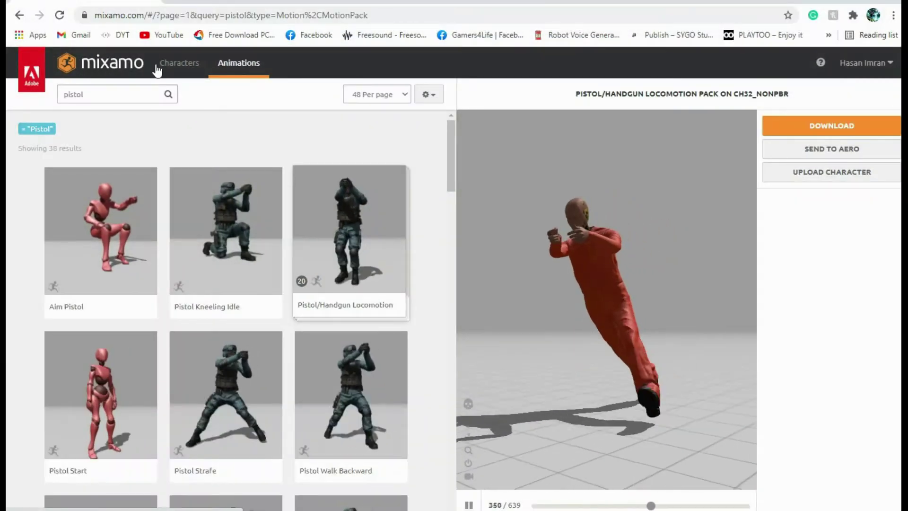
Switch to Mixamo, search the characters for "dummy", use the Dummy character, and return to Unity.
click(163, 64)
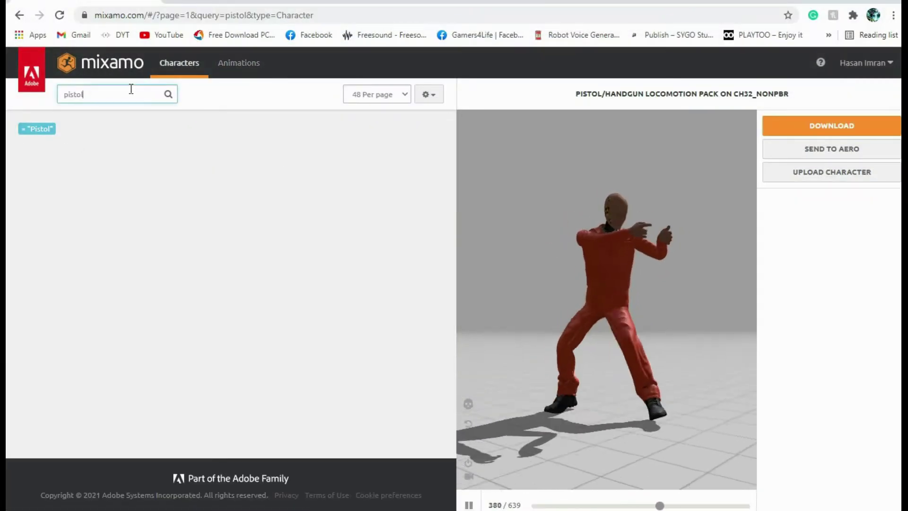
double_click(131, 89)
text(dummy)
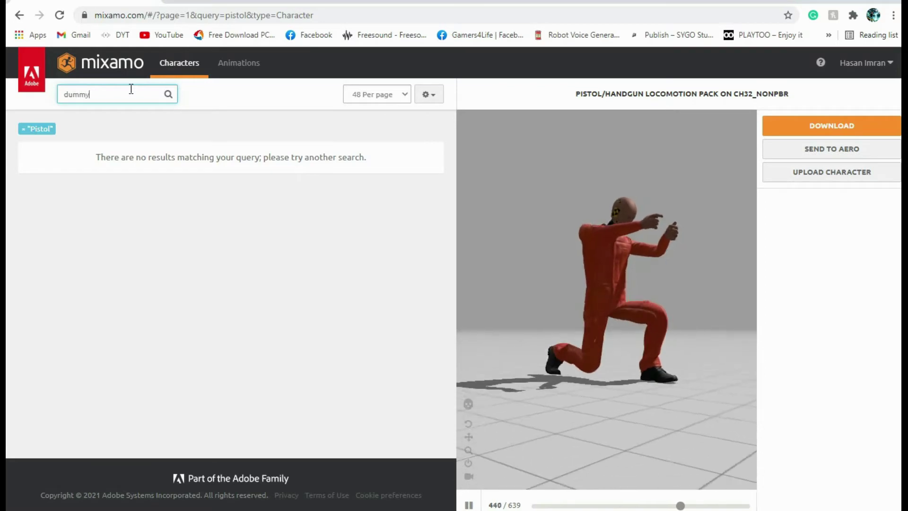
key(Return)
click(223, 235)
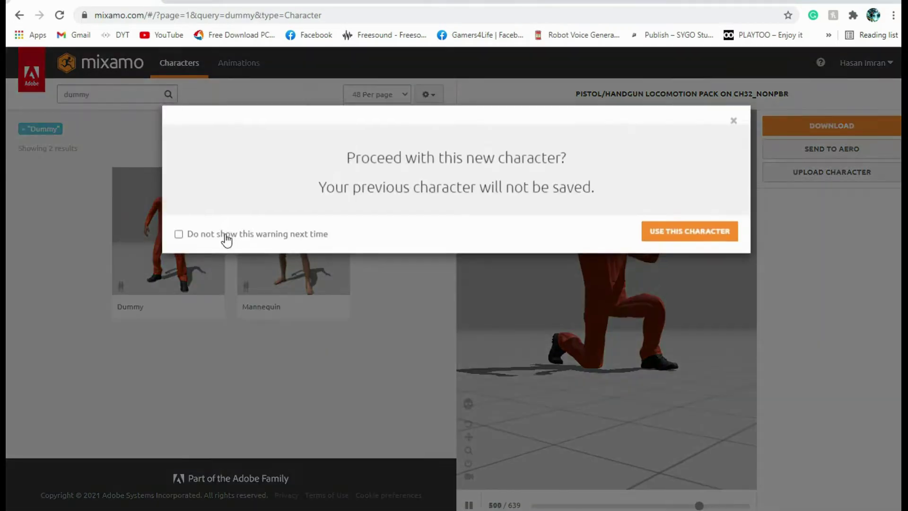
click(704, 235)
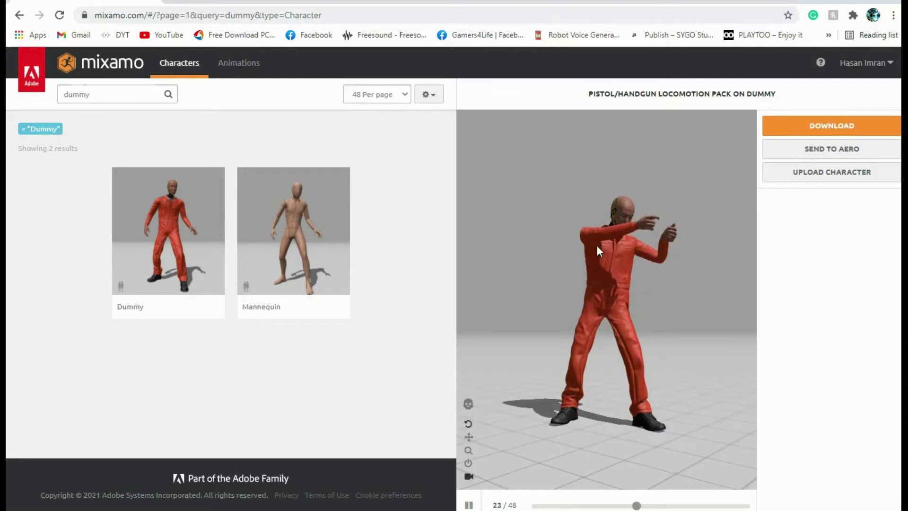
click(820, 63)
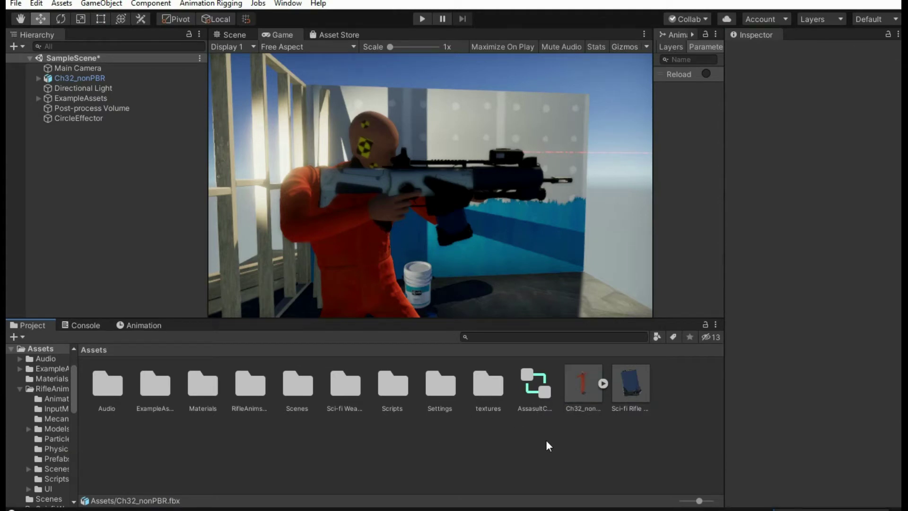
Set the rig animation type of the Ch32_nonPBR model asset to Humanoid and clear the selection.
click(583, 386)
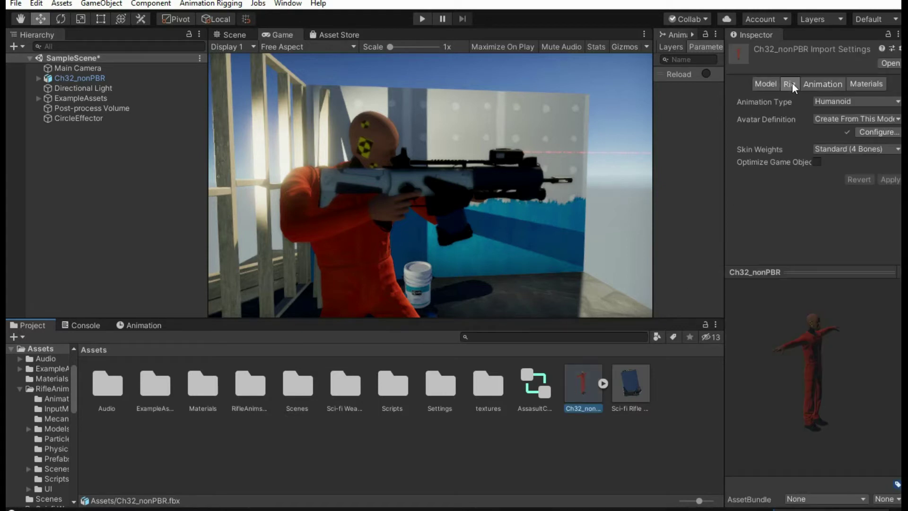
click(828, 101)
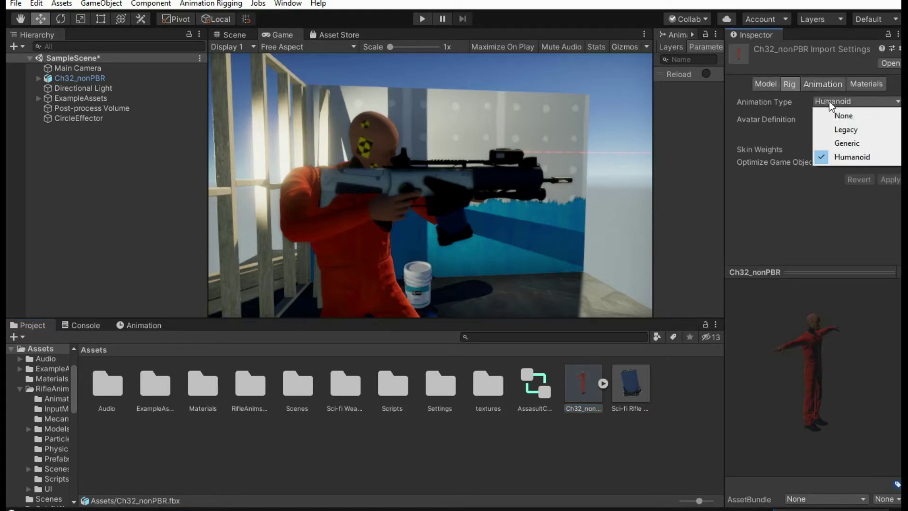
click(830, 157)
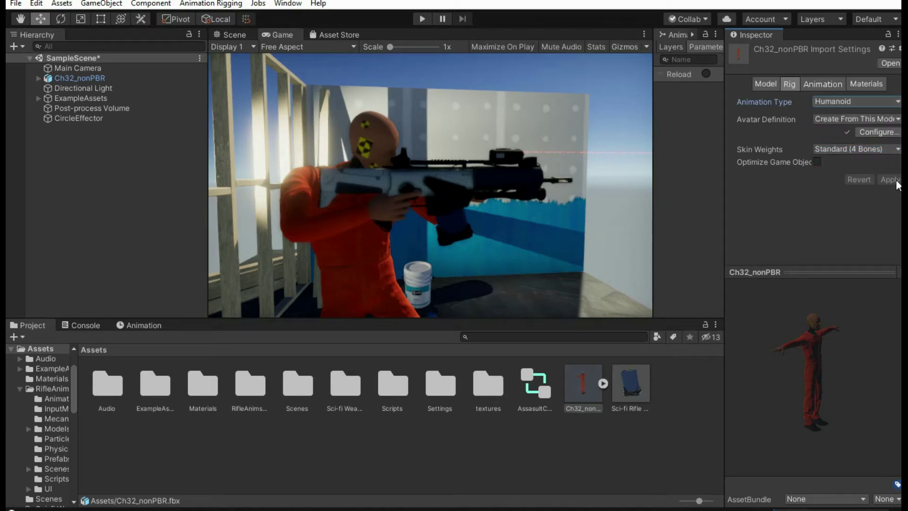
click(859, 101)
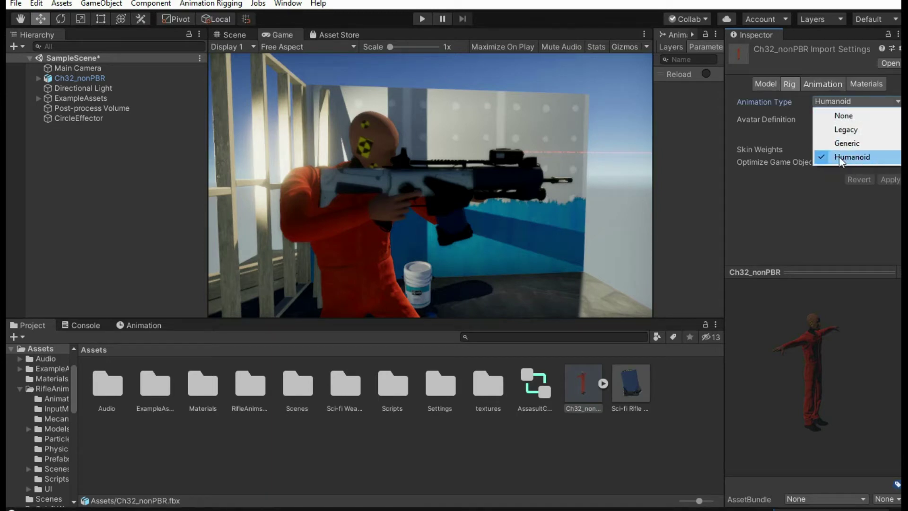
click(839, 157)
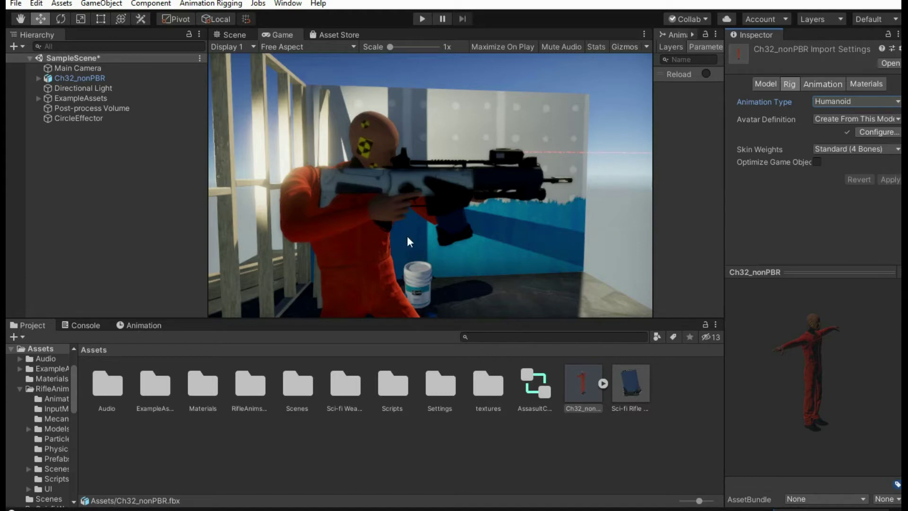
click(79, 249)
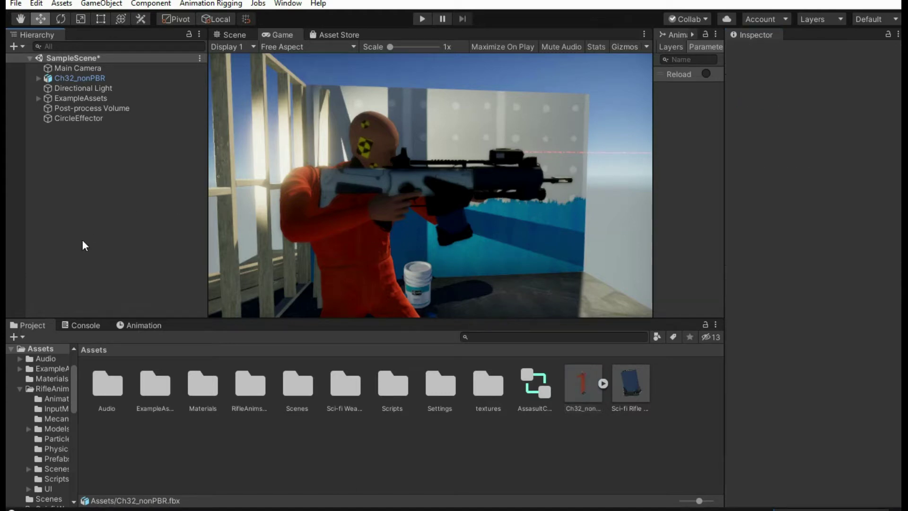
Deactivate the existing Ch32_nonPBR character in the scene and clear the selection.
click(76, 78)
click(759, 50)
click(759, 49)
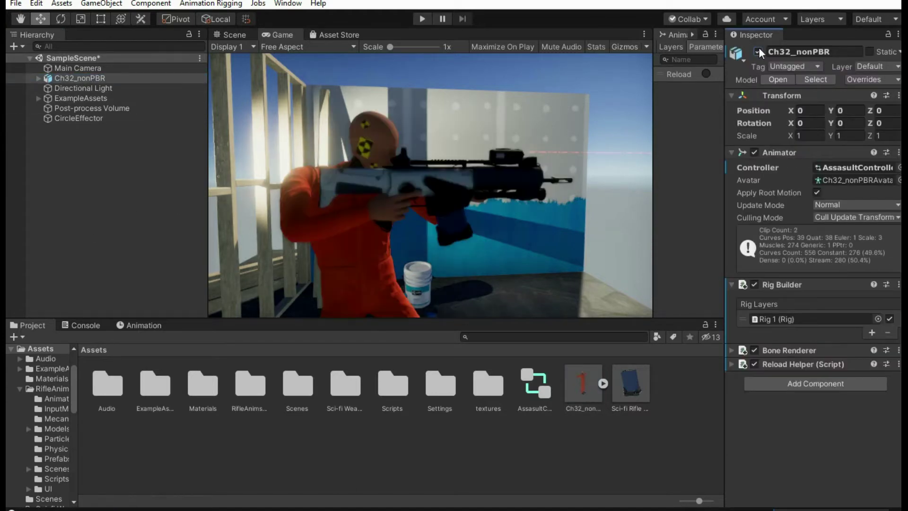
click(759, 51)
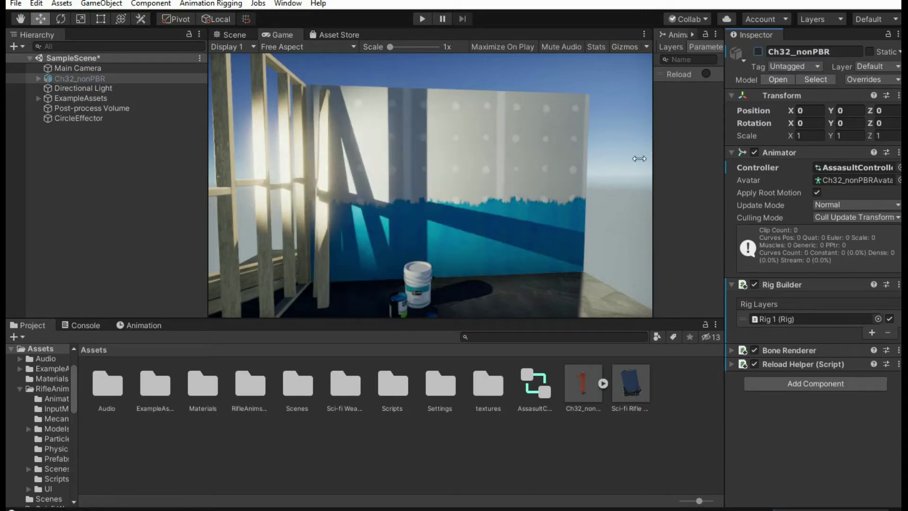
click(99, 198)
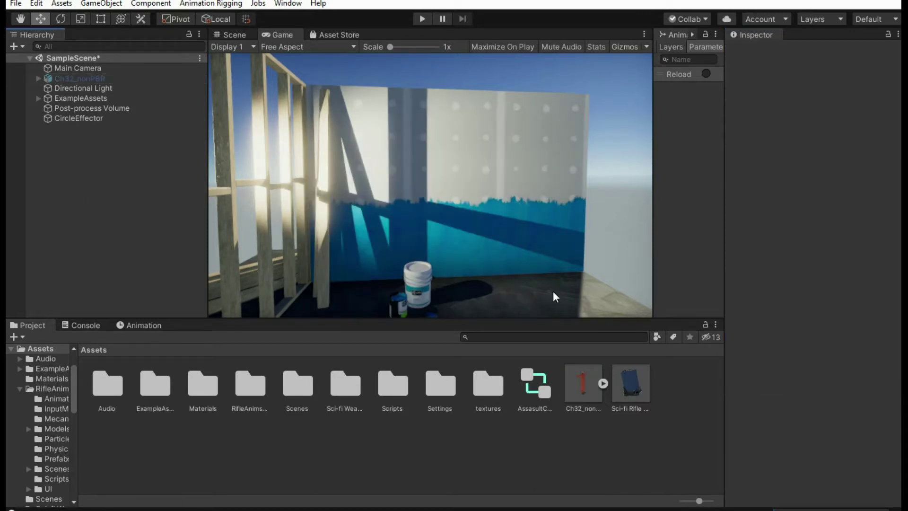
Place a new Ch32_nonPBR character in the Scene view, reset its transform, and move it to the end of the hierarchy.
click(244, 36)
drag(581, 396, 382, 314)
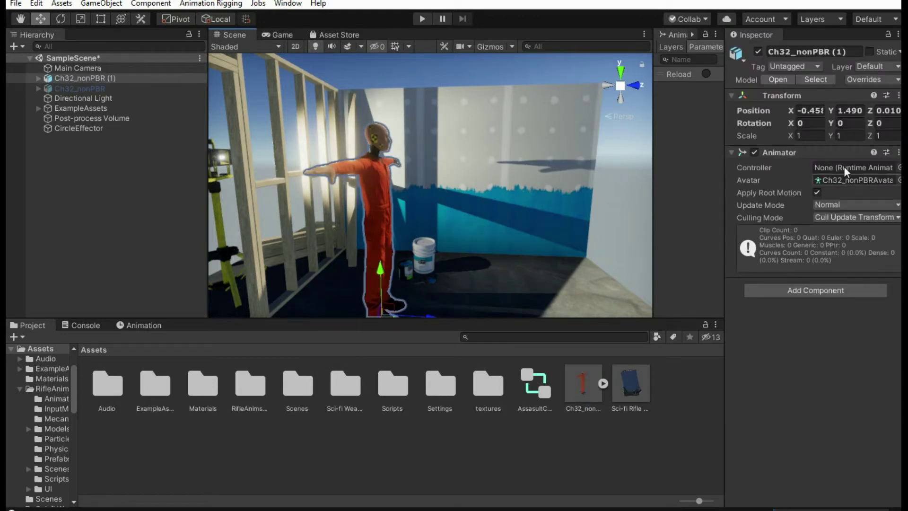
click(899, 95)
click(781, 104)
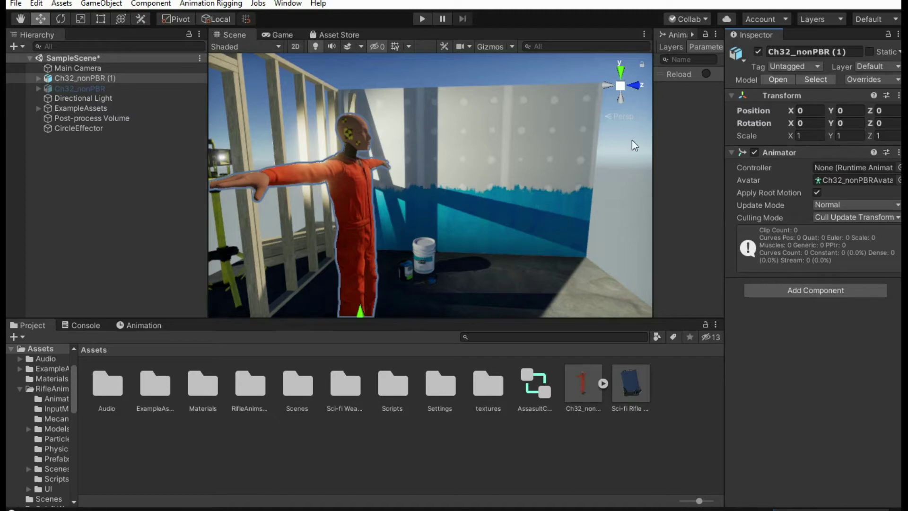
drag(146, 78, 146, 132)
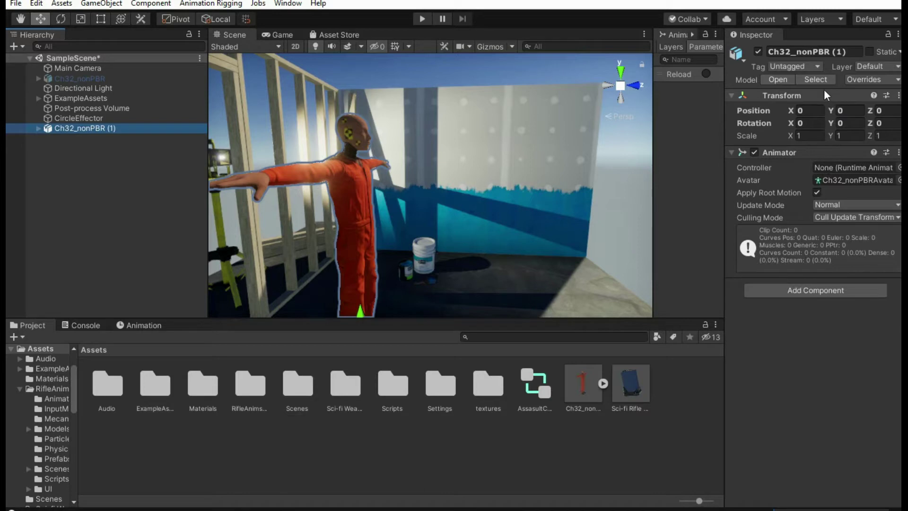
Create an Animator Controller named DemoController in the Assets folder.
right_click(539, 428)
mouse_move(583, 149)
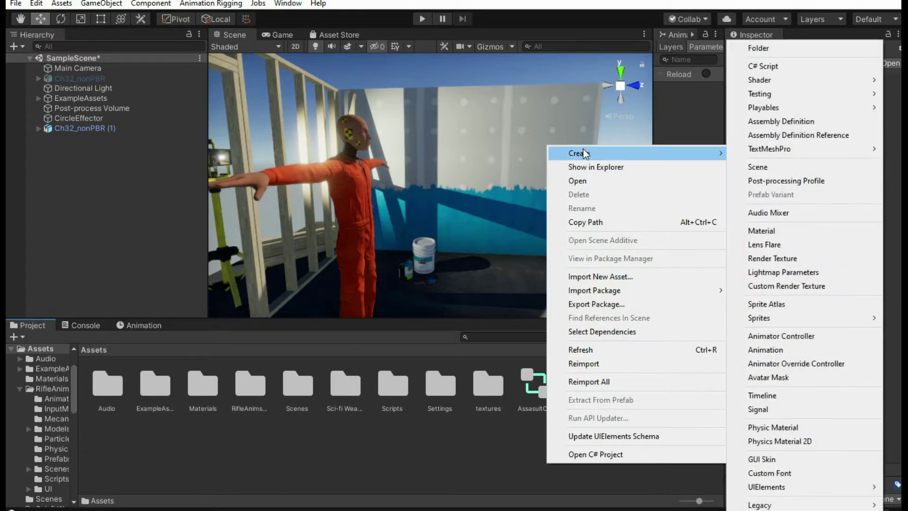
click(776, 334)
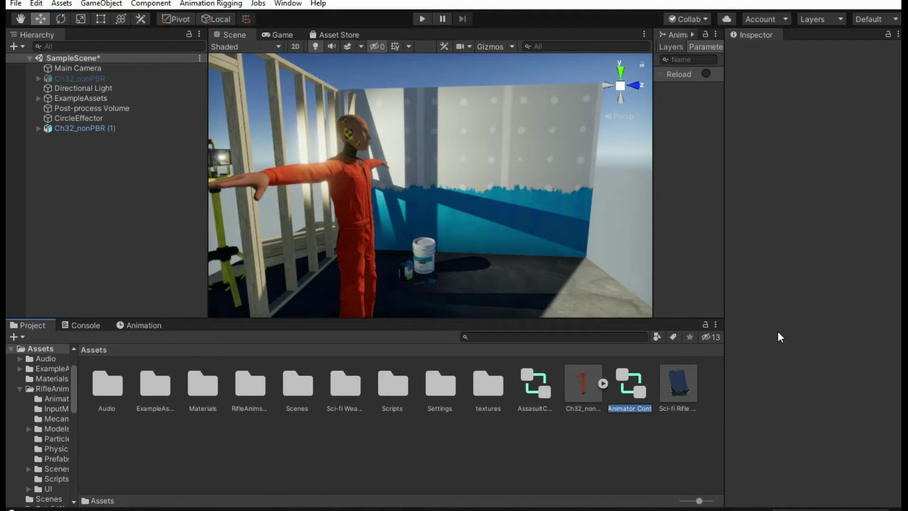
text(DemoController)
key(Return)
Open DemoController in the Animator window and dock that window beside the Asset Store view.
click(652, 378)
double_click(645, 384)
drag(668, 33, 379, 47)
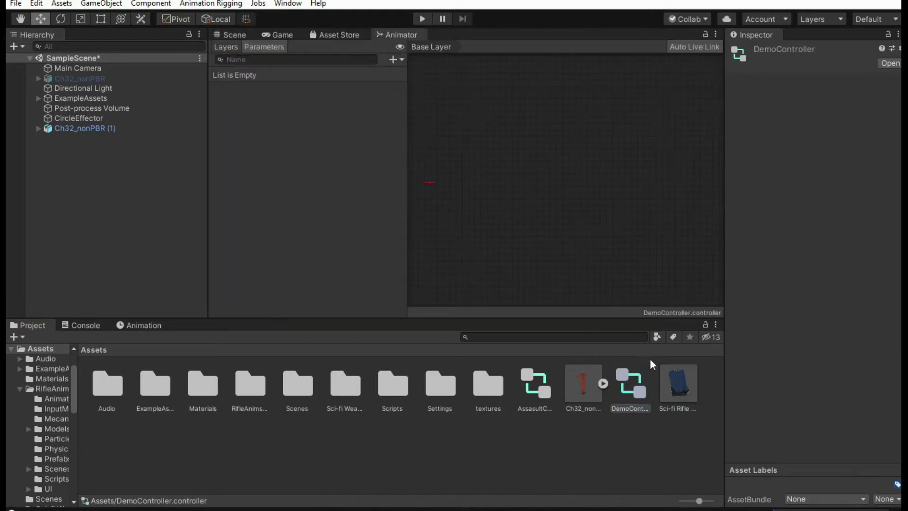
click(437, 180)
scroll(526, 189, up, 10)
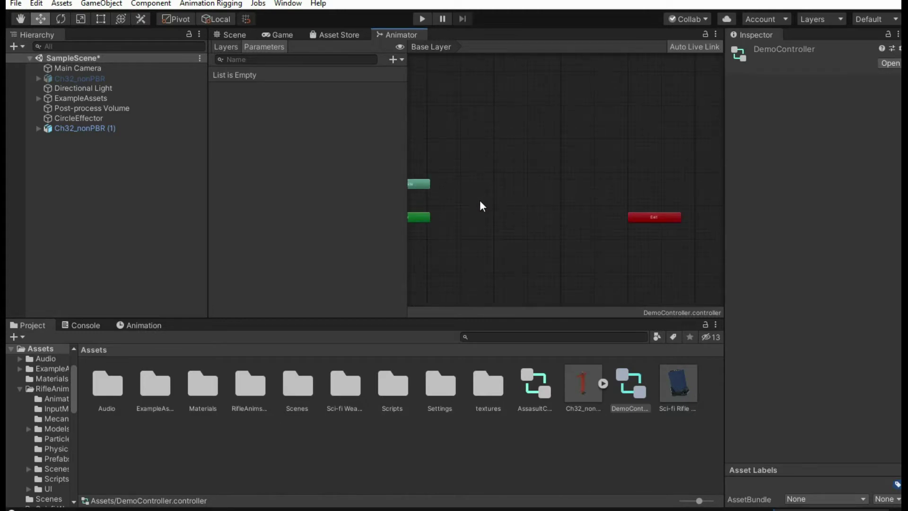
Create an empty state in DemoController's Base Layer and name it Idle.
scroll(499, 189, up, 2)
right_click(502, 182)
mouse_move(521, 189)
click(674, 190)
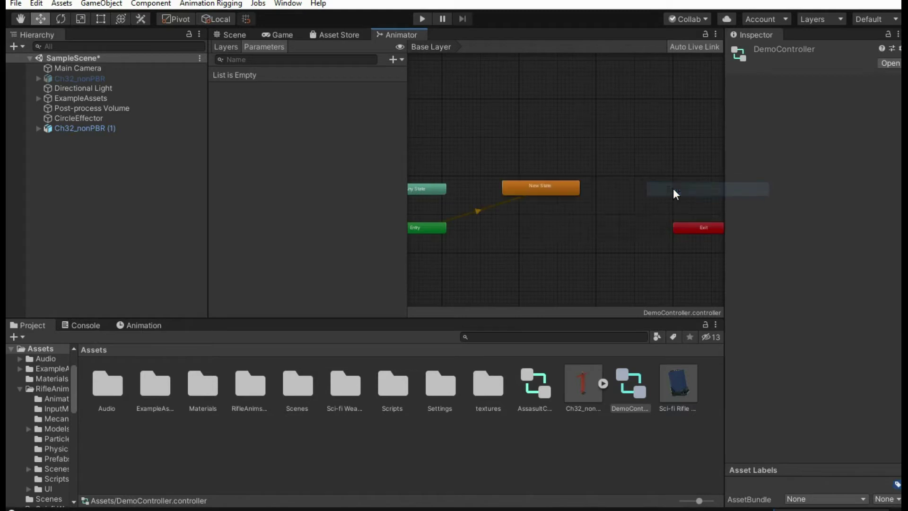
click(552, 181)
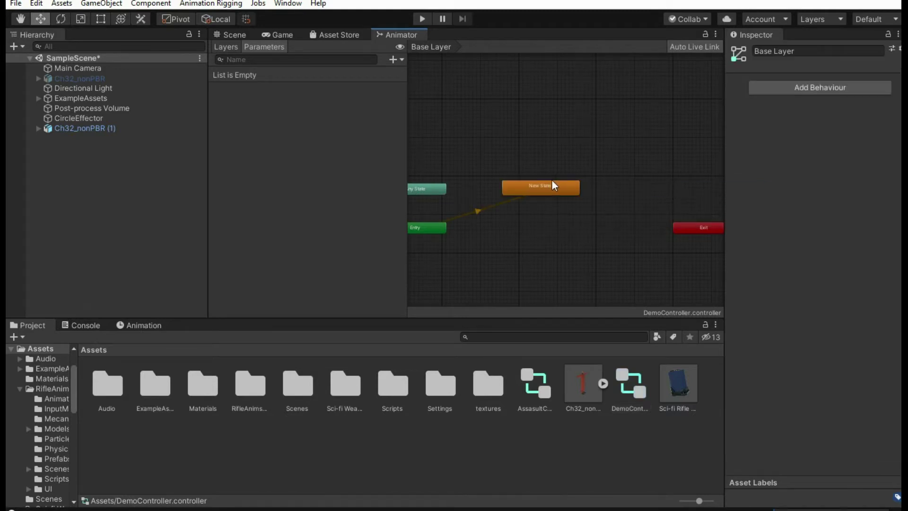
click(555, 189)
click(827, 52)
text(Idle)
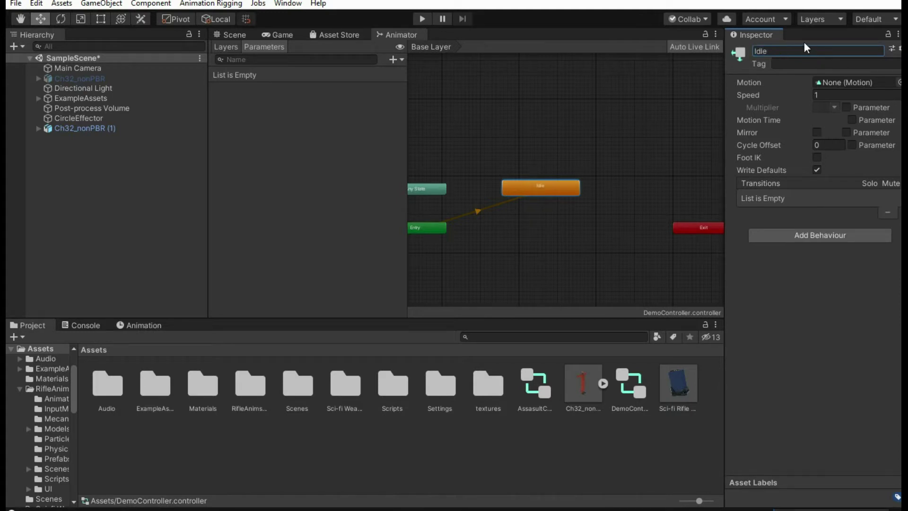
Create a second empty state directly below Idle and name it Reload.
right_click(561, 211)
mouse_move(712, 217)
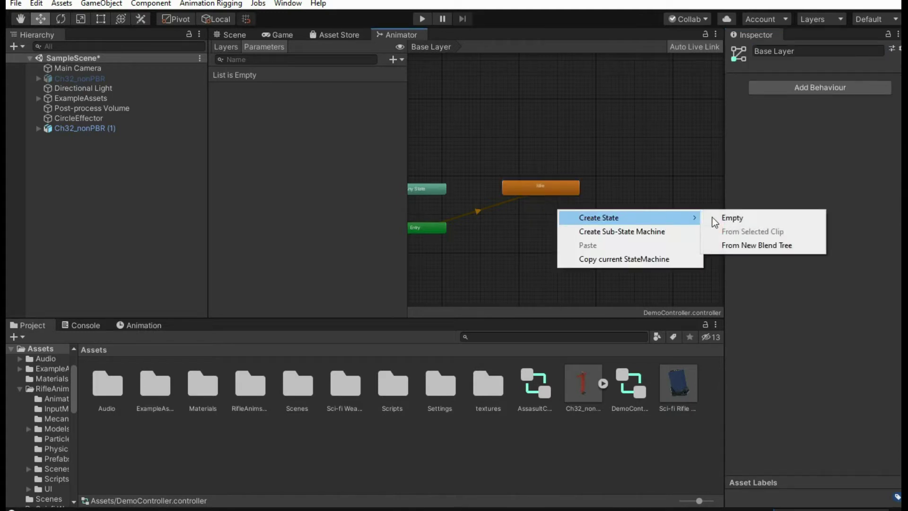
click(740, 220)
drag(565, 214, 536, 212)
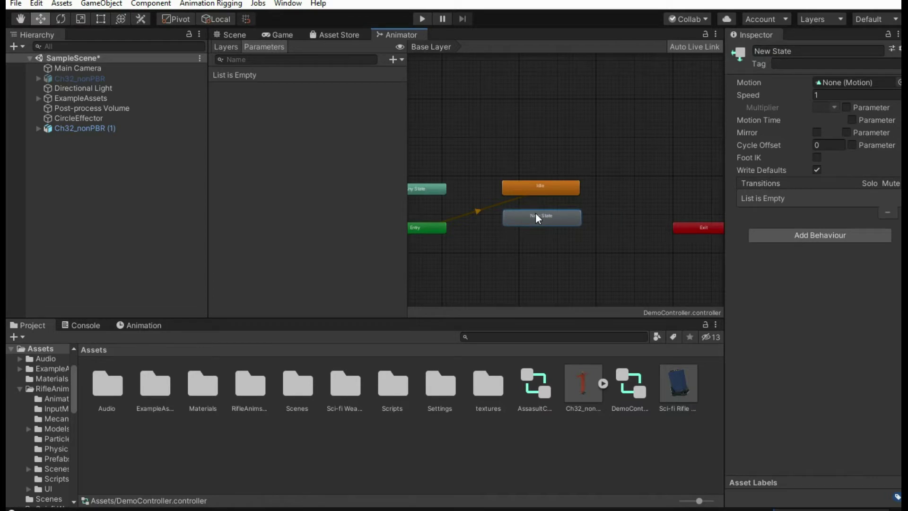
scroll(532, 211, up, 3)
scroll(533, 215, up, 2)
click(832, 52)
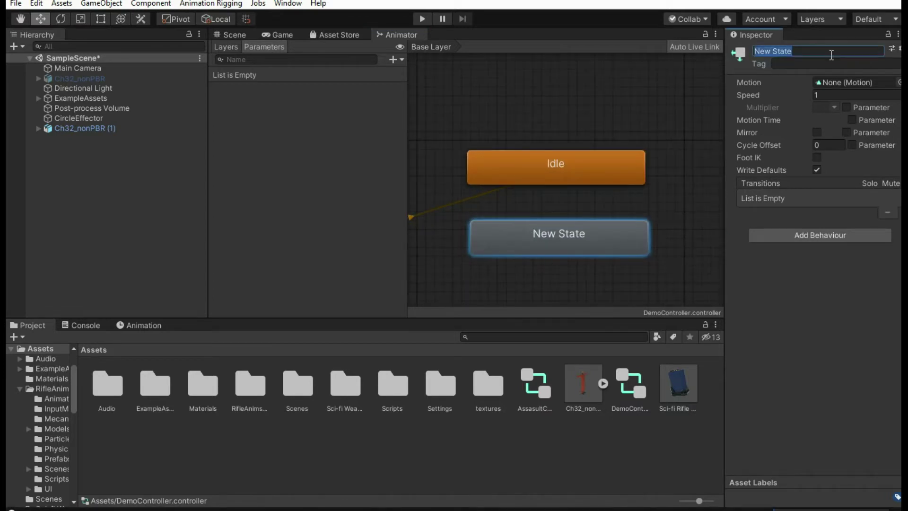
text(Reload)
key(Return)
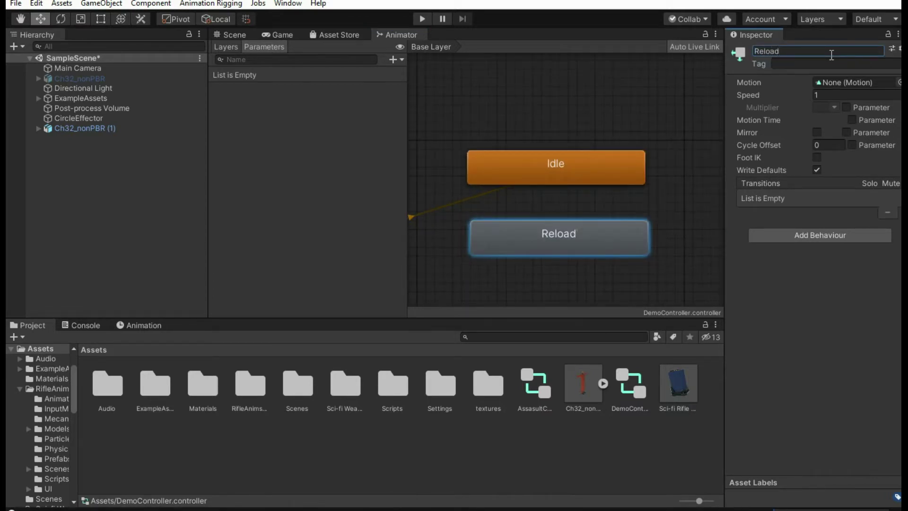
Assign the Rifle_Idle clip as the motion of the Idle state.
click(617, 155)
click(897, 83)
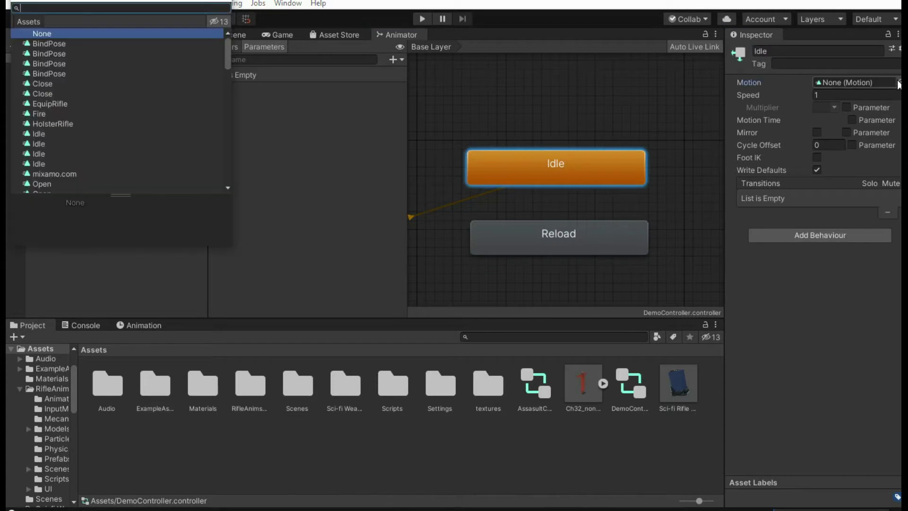
text(idle)
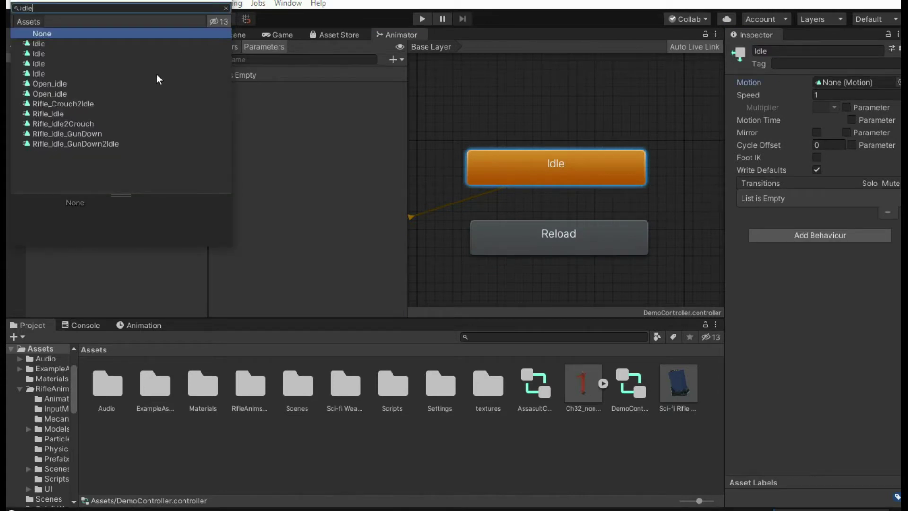
double_click(72, 114)
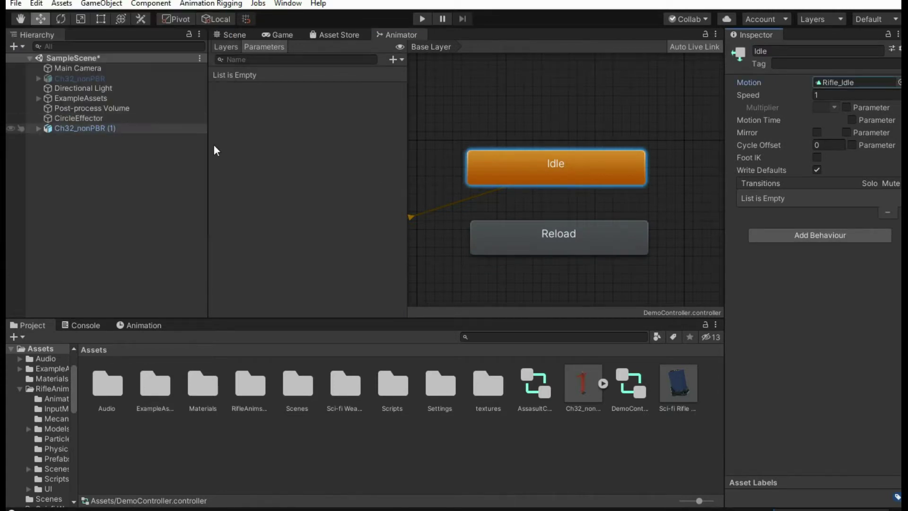
Assign the Rifle_Reload_2 clip as the motion of the Reload state.
click(560, 236)
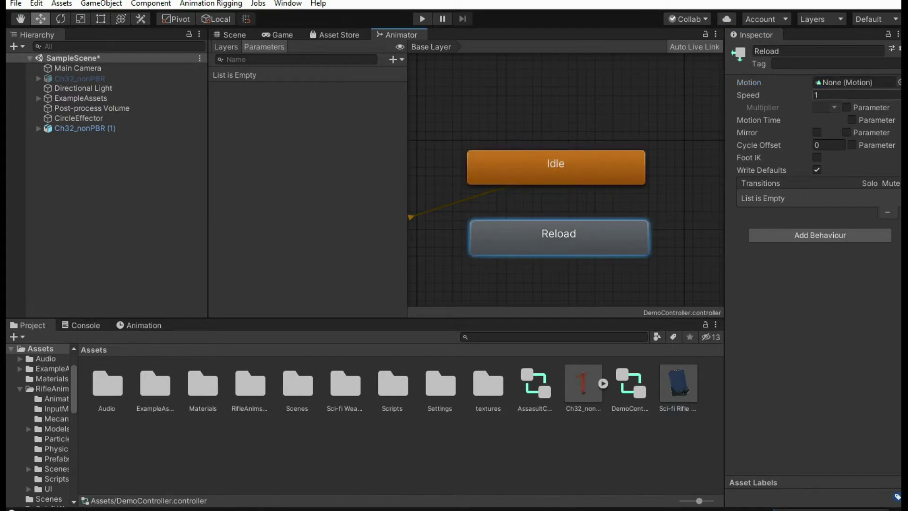
click(899, 82)
text(reload)
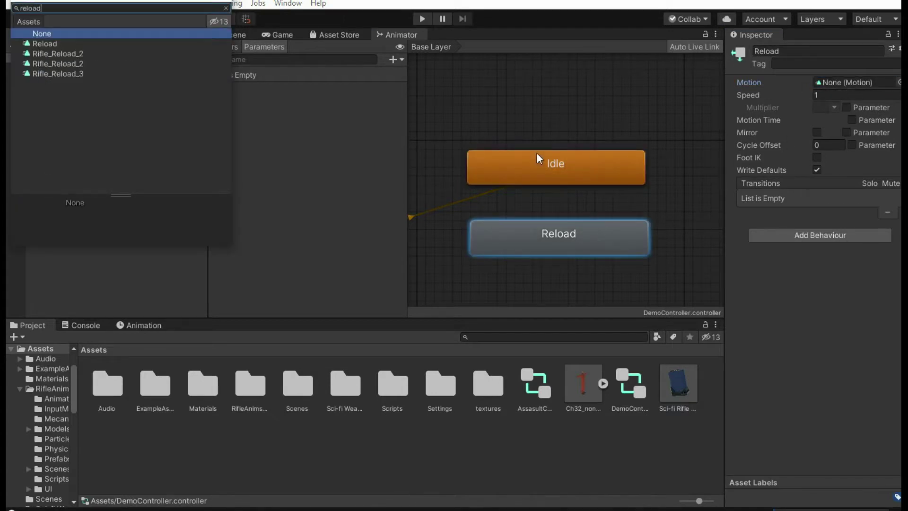
click(110, 67)
click(110, 66)
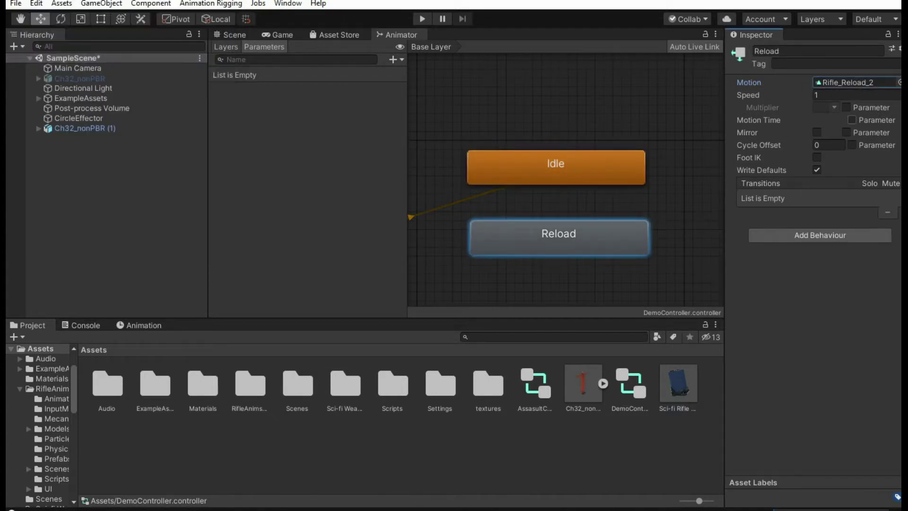
Locate the Reload state's clip in the project, delete the Rifle_Reload_3 animation beside it, and collapse the expanded model asset.
click(865, 84)
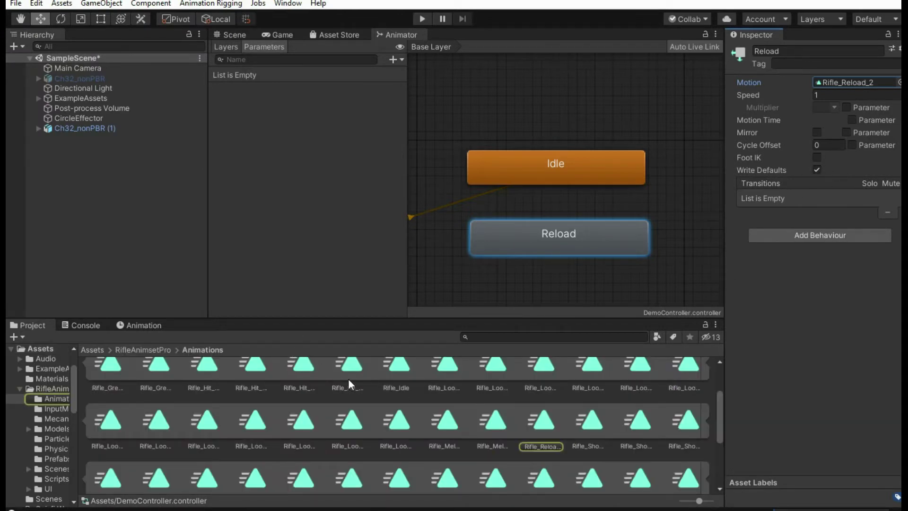
scroll(227, 402, up, 3)
click(164, 387)
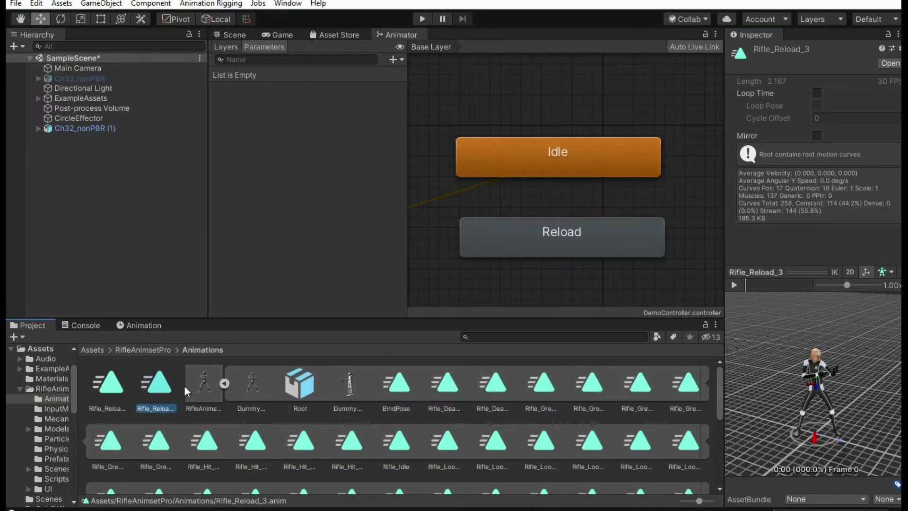
key(shift+Delete)
click(174, 382)
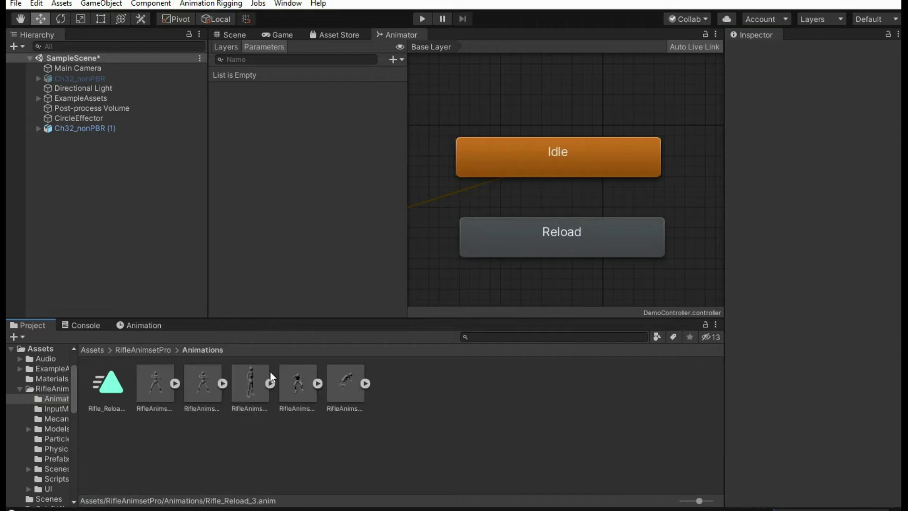
Make transitions in both directions between the Idle and Reload states.
click(545, 227)
scroll(555, 184, down, 3)
click(564, 165)
right_click(572, 163)
click(610, 173)
click(548, 217)
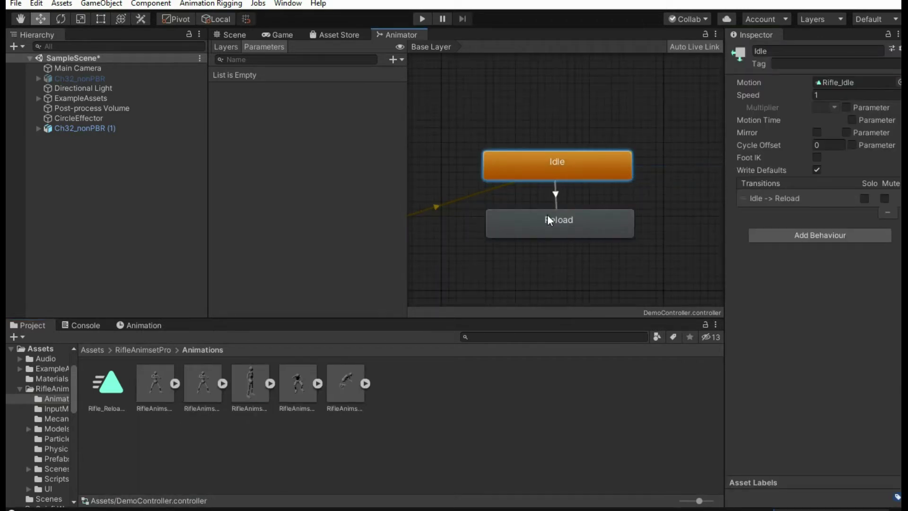
right_click(580, 221)
click(629, 225)
click(576, 171)
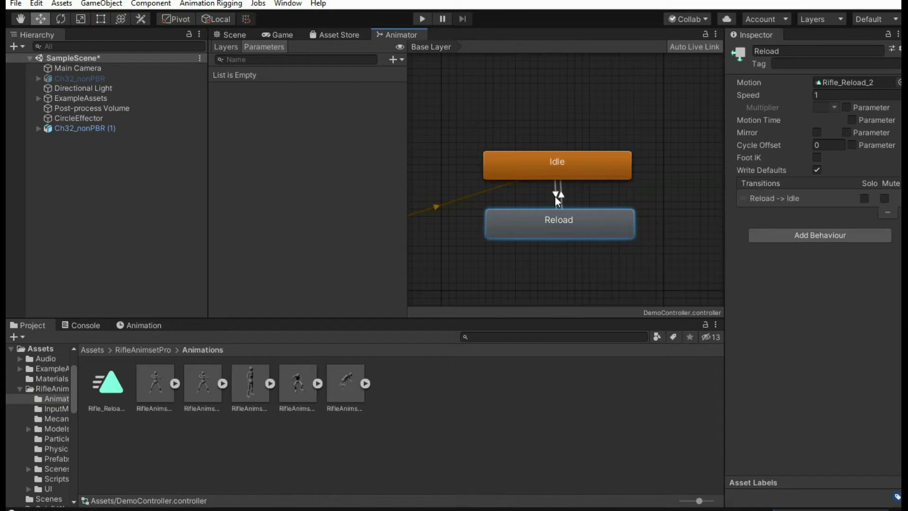
Add a Trigger parameter named Reload to DemoController.
click(393, 59)
click(553, 191)
click(555, 193)
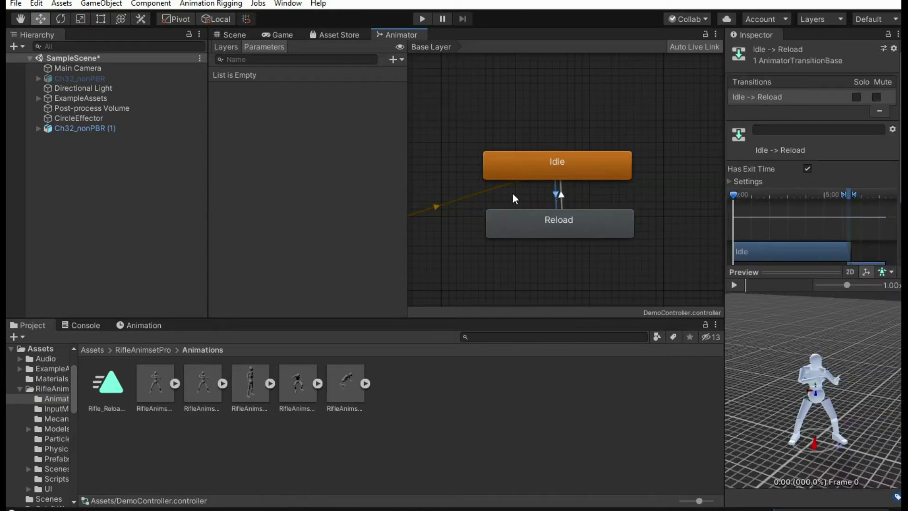
click(393, 59)
click(272, 138)
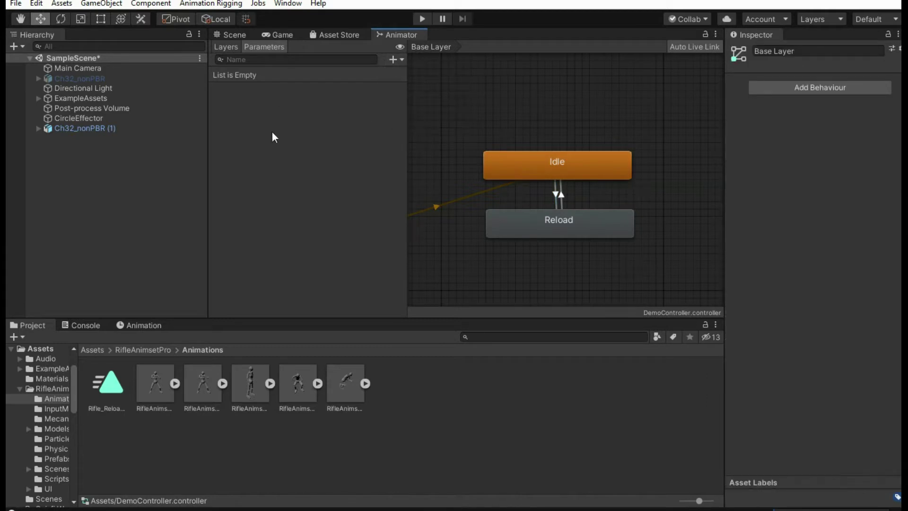
click(234, 43)
click(255, 44)
click(393, 59)
click(412, 116)
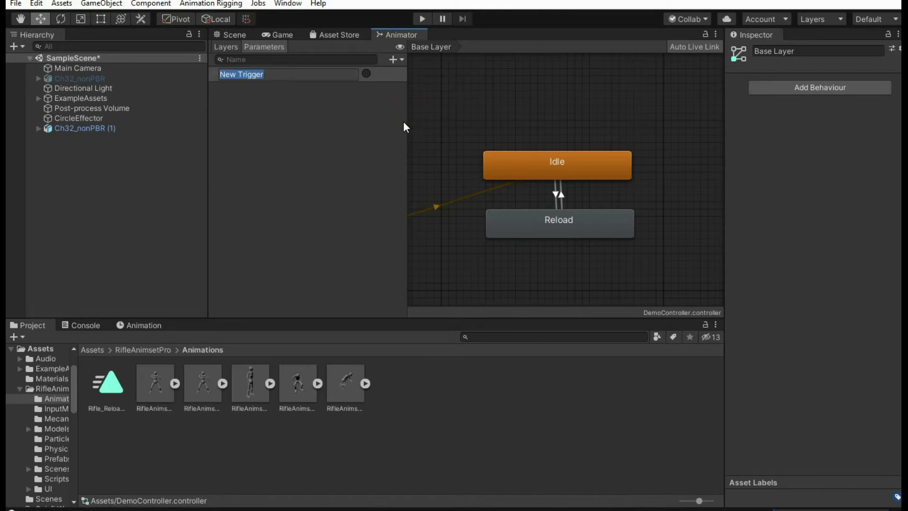
text(Reload)
key(Return)
Disable Has Exit Time on the Idle -> Reload transition and add the Reload trigger as its condition.
click(555, 195)
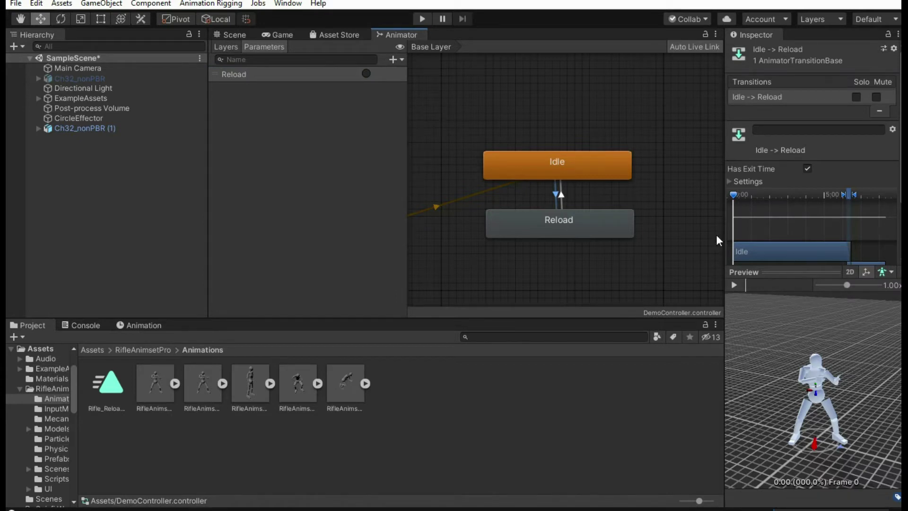
drag(779, 268, 780, 331)
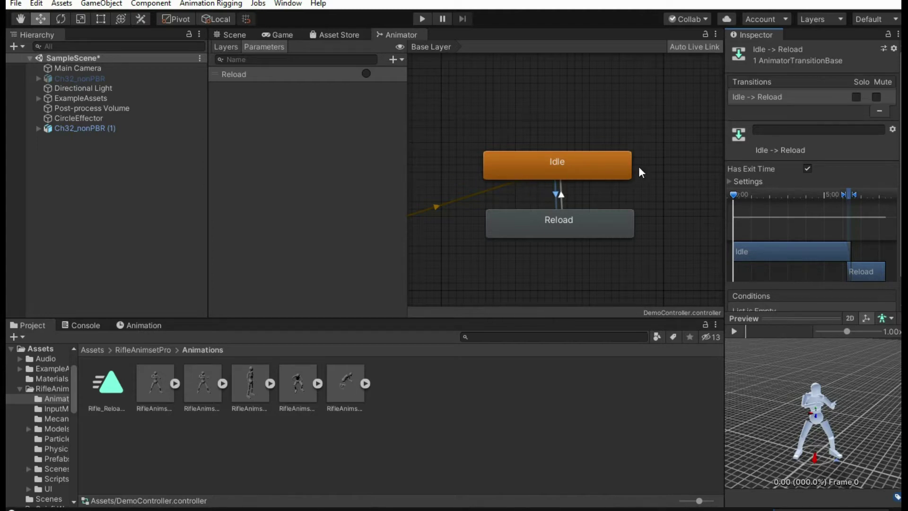
right_click(545, 172)
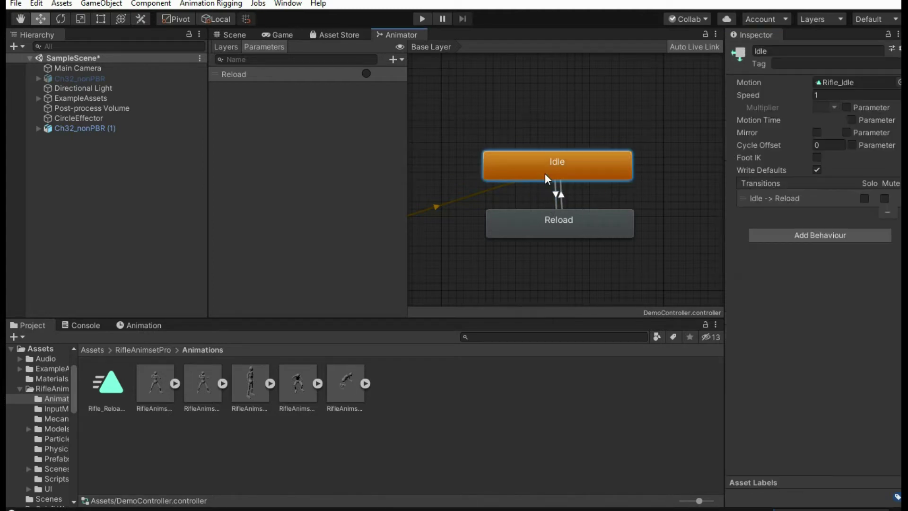
click(556, 183)
click(556, 199)
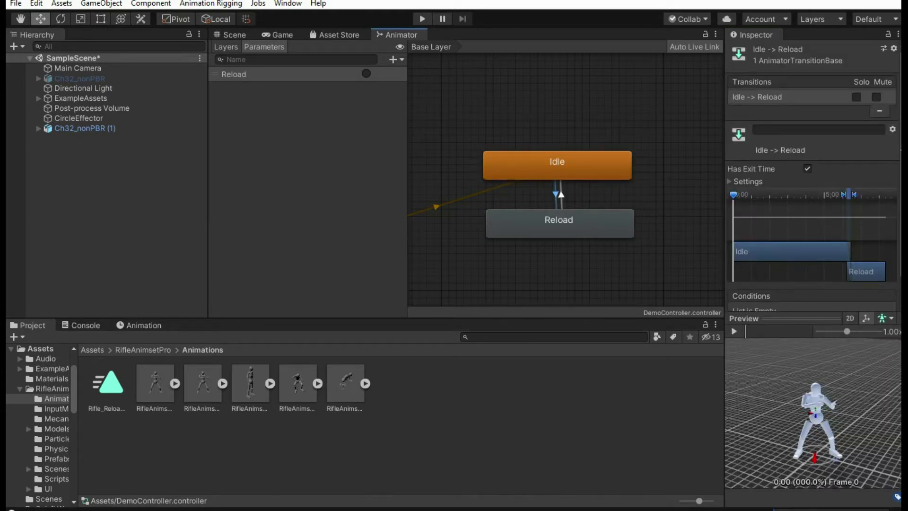
click(808, 169)
click(808, 169)
click(808, 169)
scroll(799, 169, down, 3)
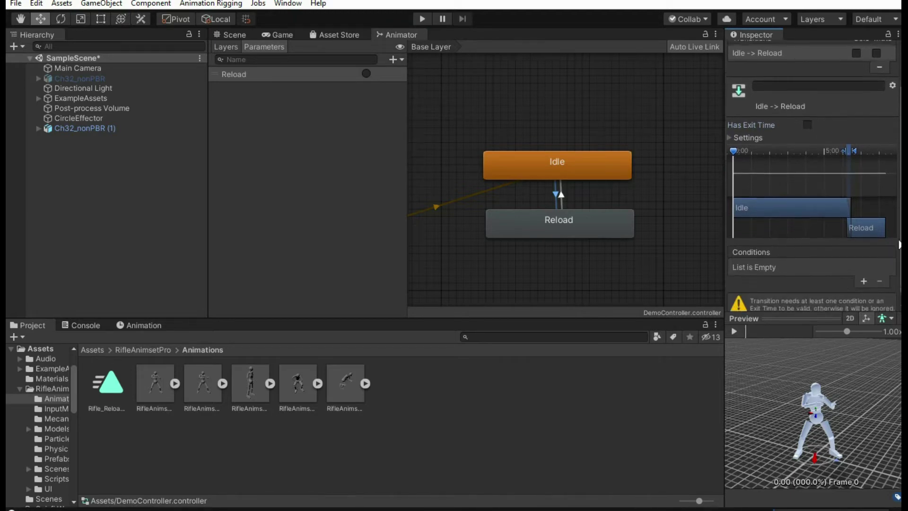
click(864, 273)
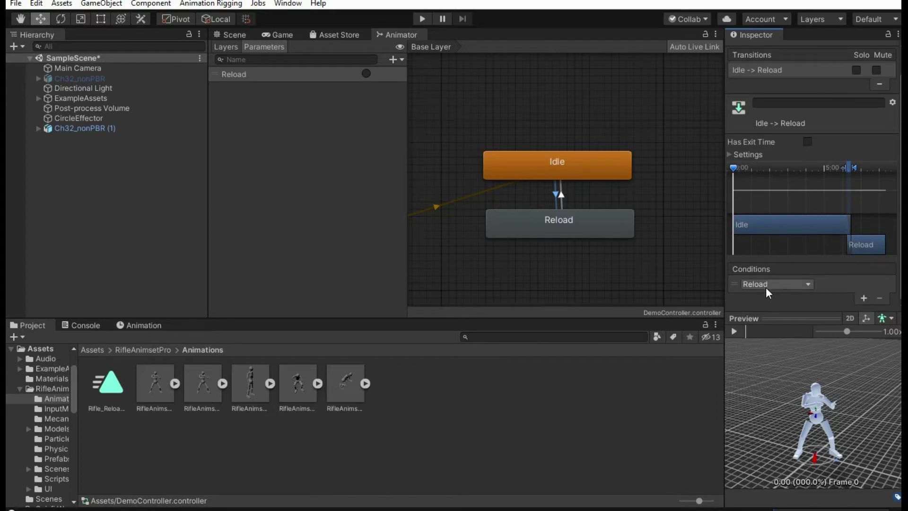
click(566, 195)
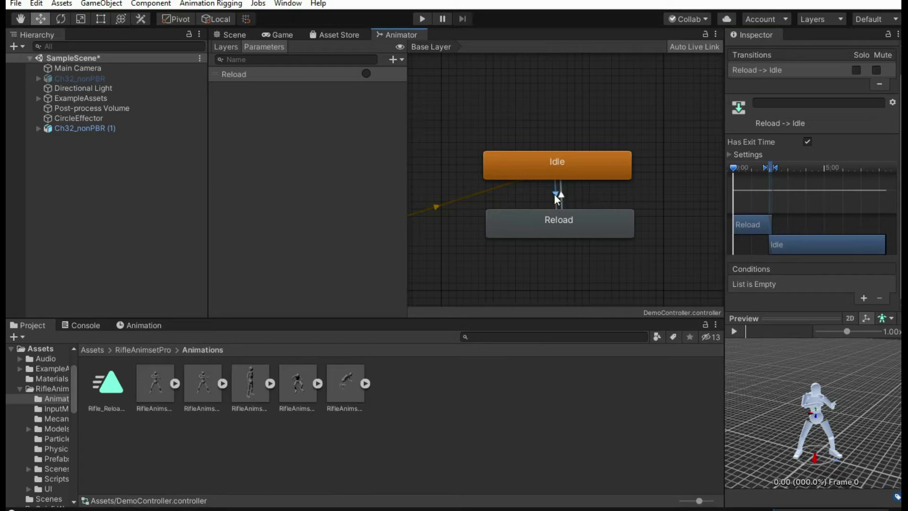
click(555, 194)
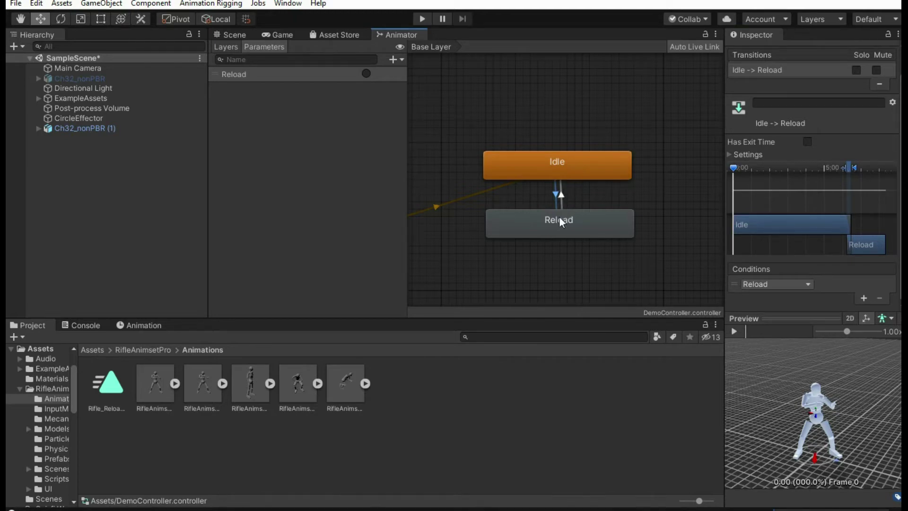
Dock the Animator window as a narrow column between the Scene view and the Inspector, and clear the selection.
drag(393, 40, 662, 179)
drag(554, 191, 654, 195)
click(69, 197)
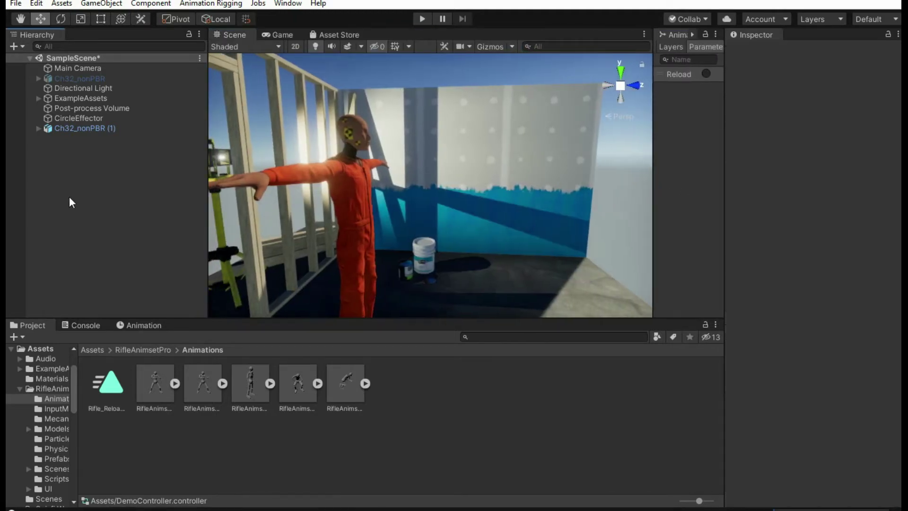
Assign DemoController from the Assets folder as the Animator controller of Ch32_nonPBR (1).
click(82, 128)
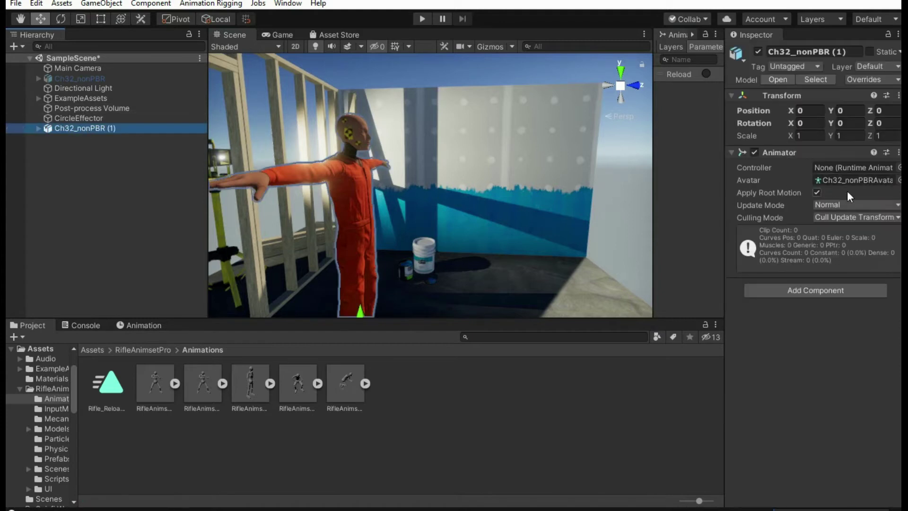
click(98, 349)
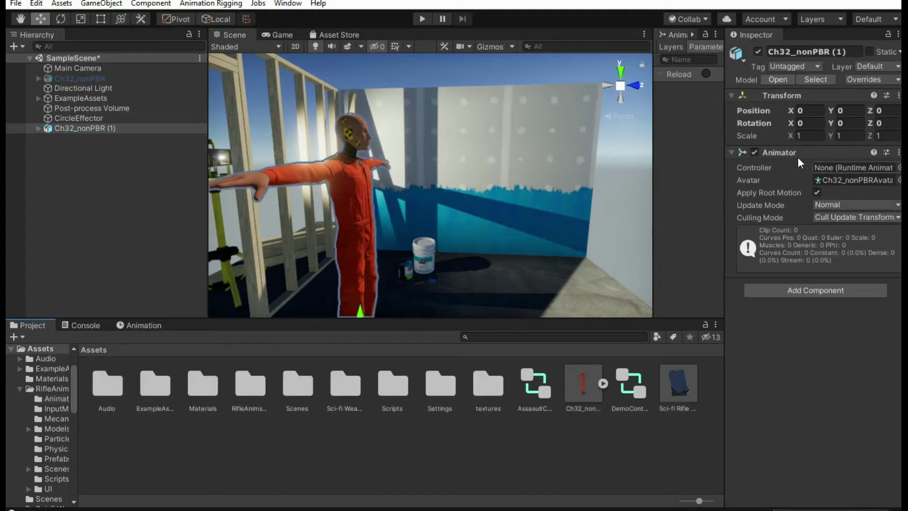
drag(615, 370, 838, 170)
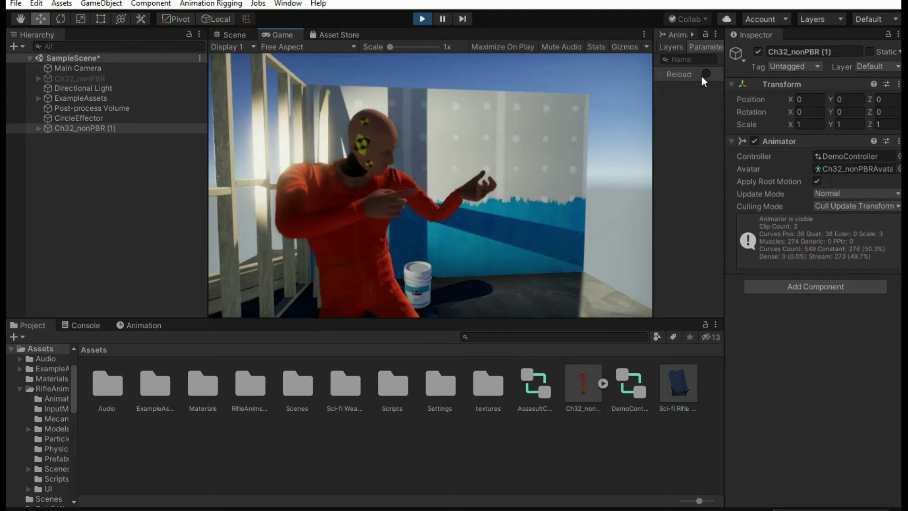
Fire the Reload trigger in Play mode to test the character's reload animation, and exit Play mode.
click(707, 74)
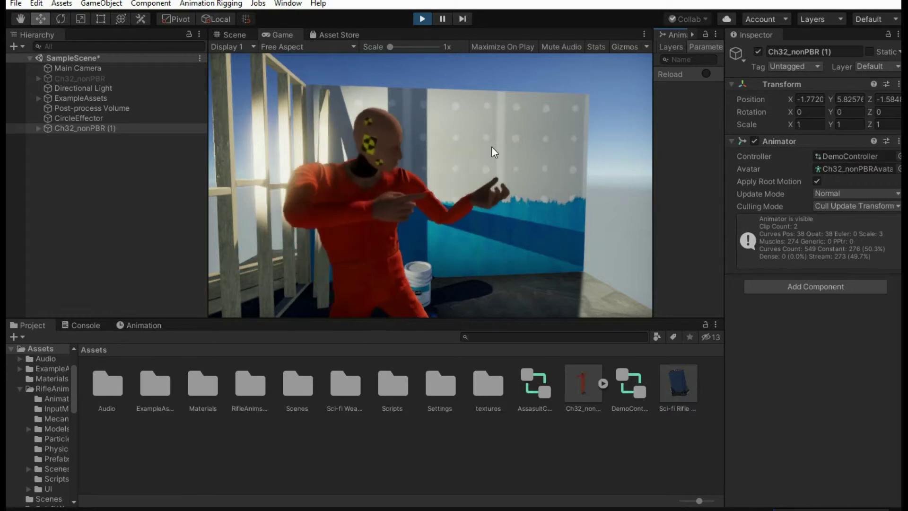
click(423, 18)
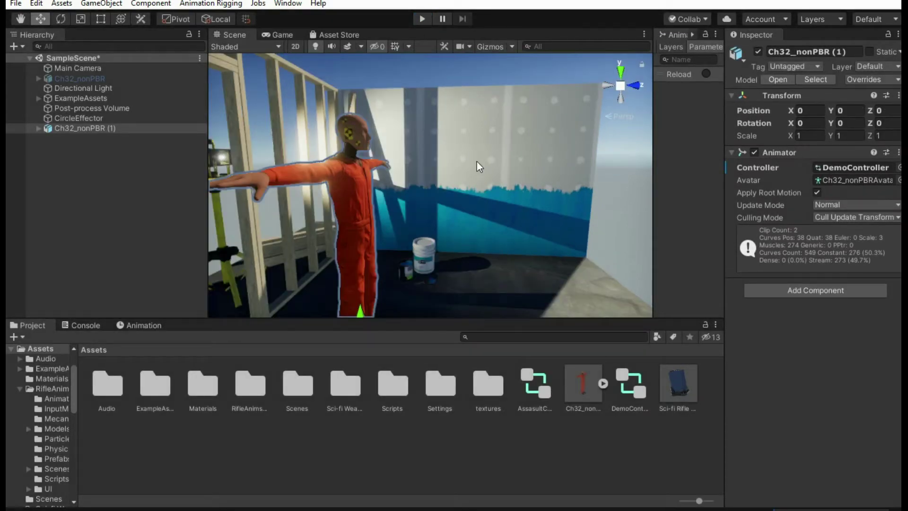
Add a Bone Renderer to Ch32_nonPBR (1) and examine the bones drawn in its right hand.
alt+drag(477, 161, 381, 199)
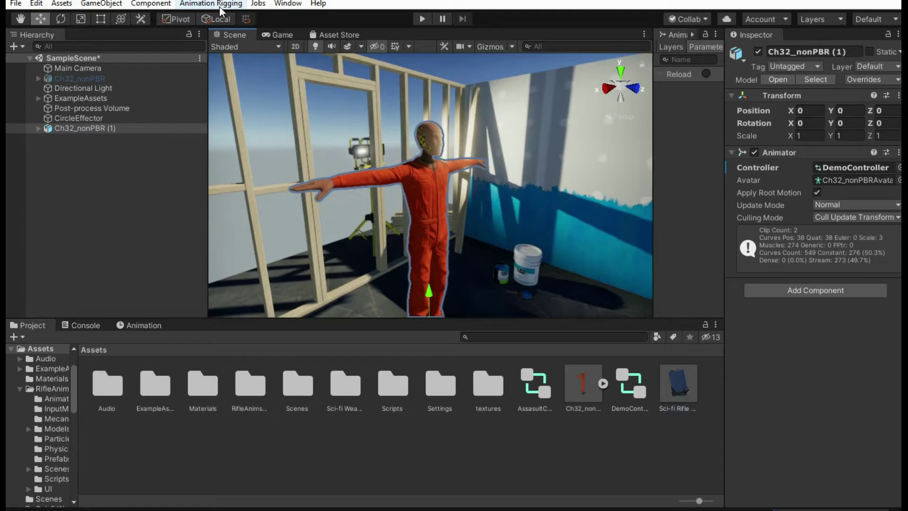
click(219, 5)
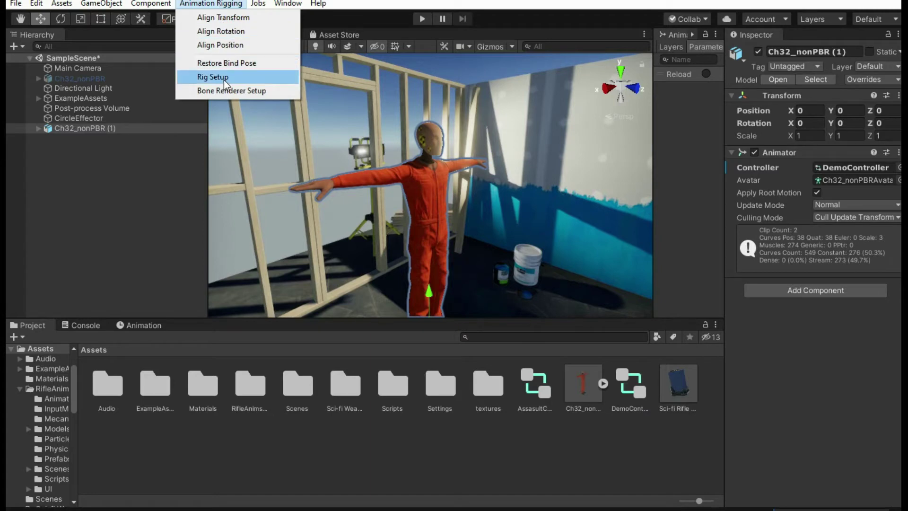
click(227, 92)
right_drag(405, 210, 387, 233)
key(w)
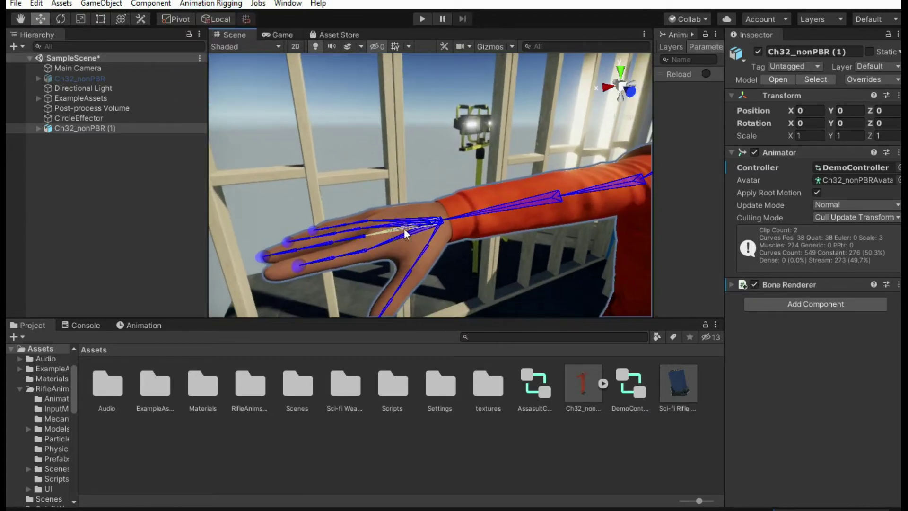
Pick the mixamorig8:RightHand bone in the scene to check bone selection, and clear the selection.
click(405, 230)
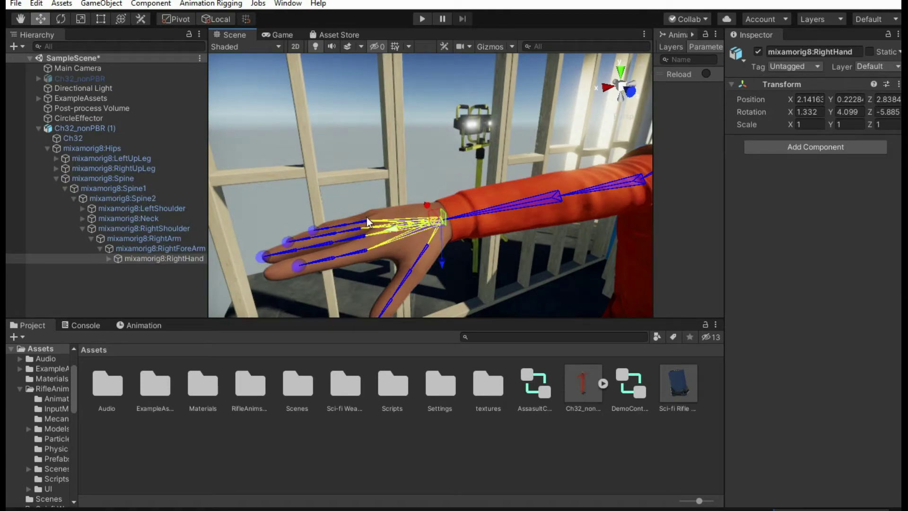
click(147, 288)
right_drag(369, 191, 410, 211)
key(s)
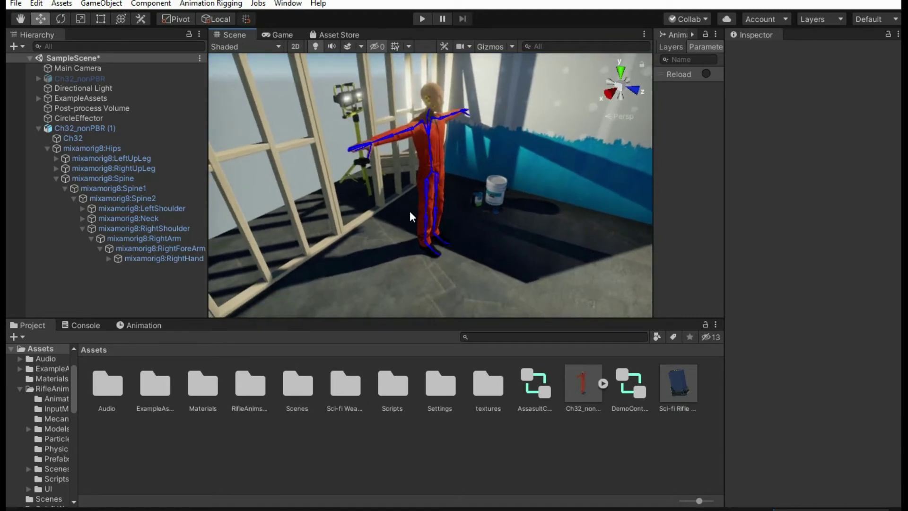
Open the Prefabs folder of Sci-fi Weapons Arsenal in the project assets.
double_click(347, 388)
click(94, 349)
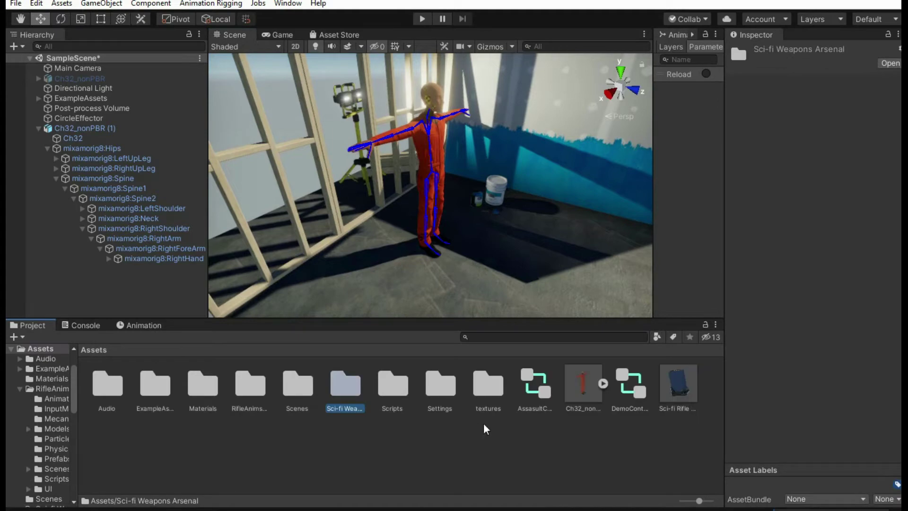
double_click(354, 400)
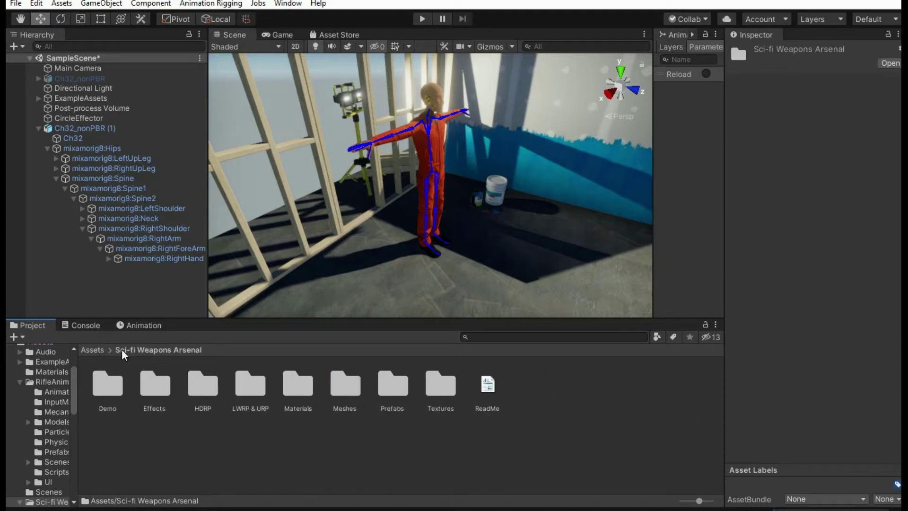
double_click(393, 388)
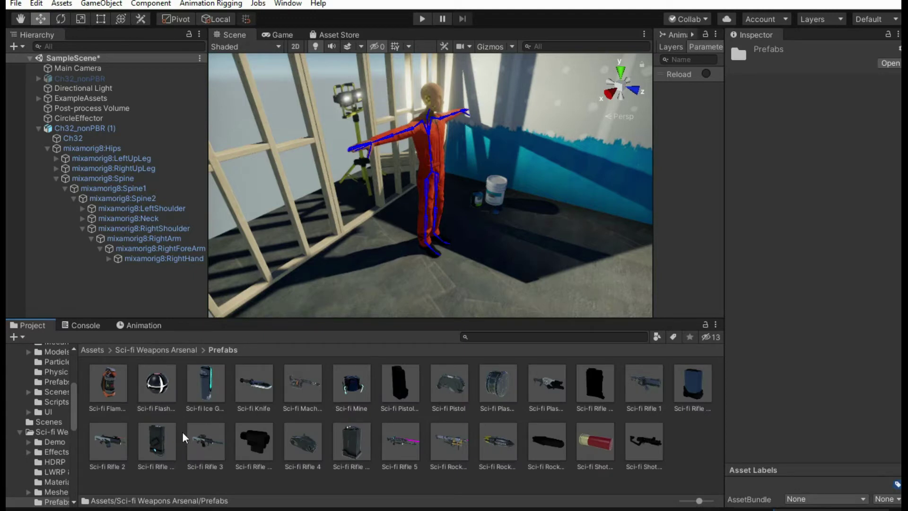
Place the Sci-fi Rifle 2 prefab in front of the character at about X 0.259, Y 1.394, Z 0.474.
drag(112, 448, 456, 90)
key(f)
key(w)
mouse_move(456, 88)
right_down()
mouse_move(445, 87)
mouse_move(448, 102)
right_up()
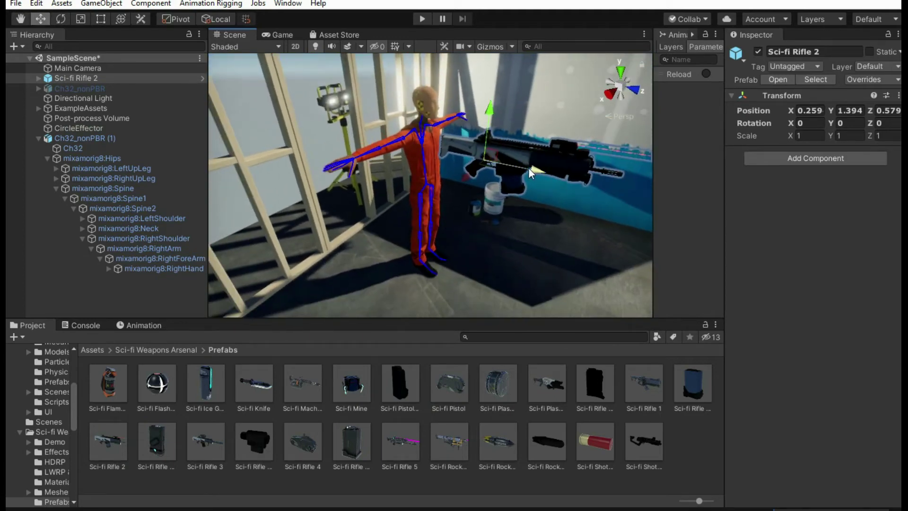
drag(530, 168, 512, 165)
Close the Animation window and add it again in the same dock as the Project and Console windows.
click(138, 325)
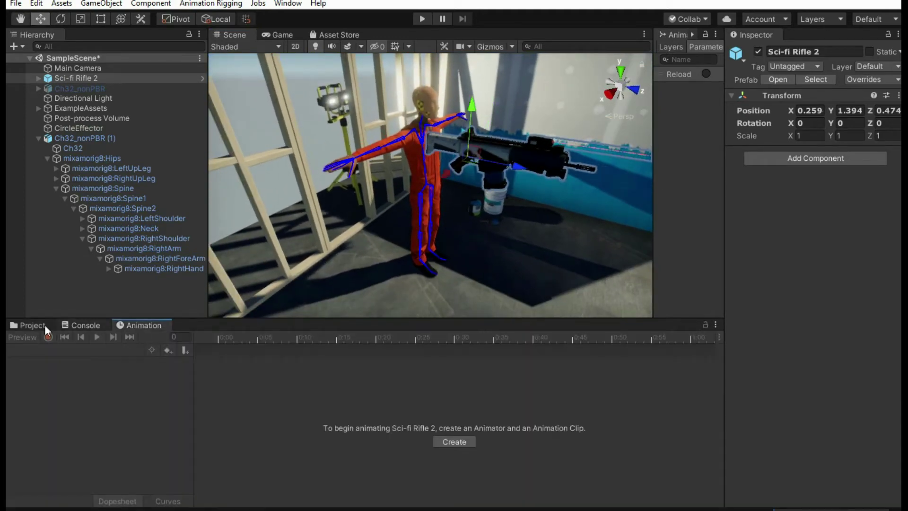
click(13, 325)
right_click(144, 324)
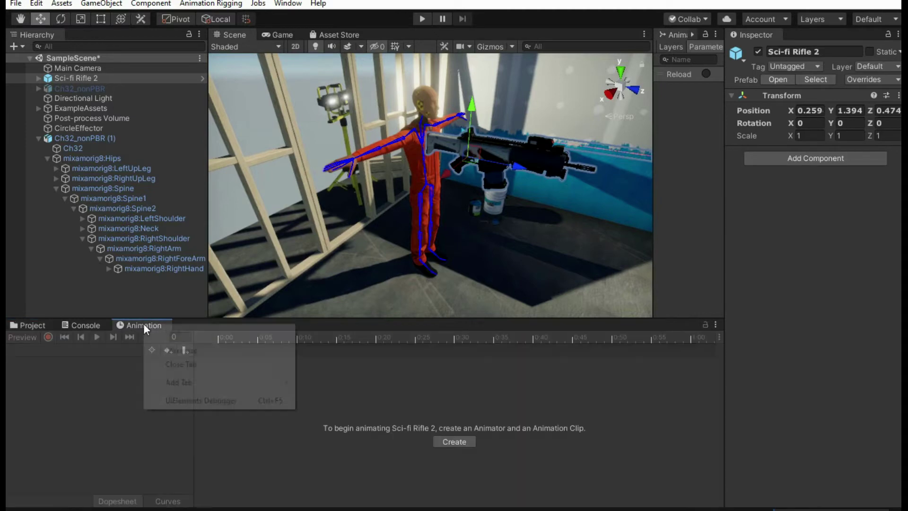
click(163, 363)
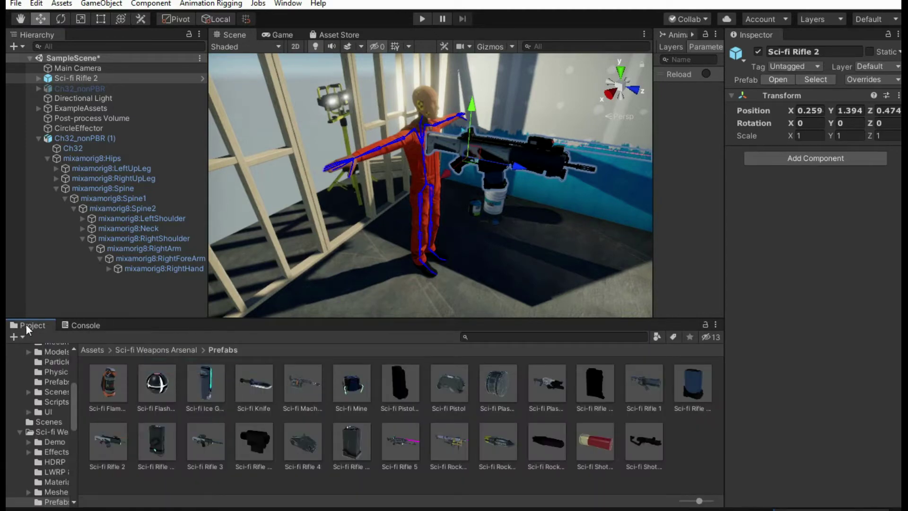
click(716, 325)
mouse_move(738, 416)
click(667, 500)
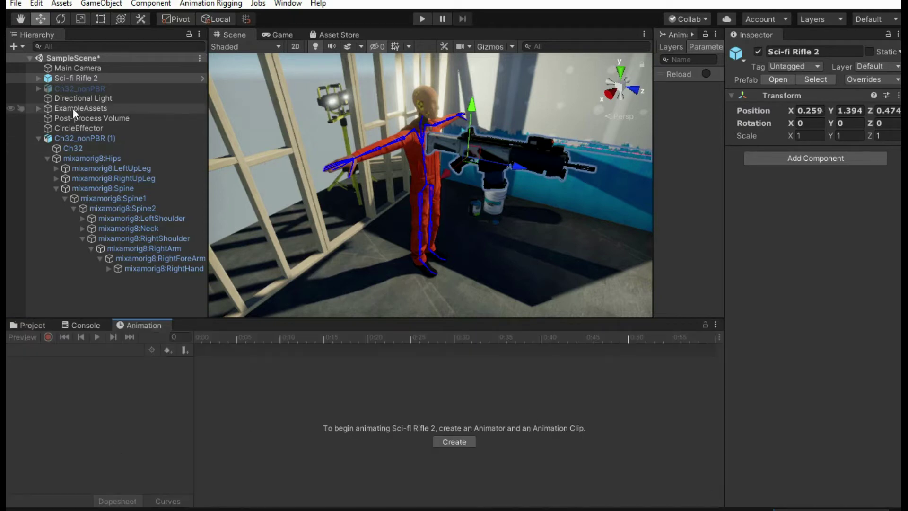
Collapse the character's hierarchy and preview the Rifle_Idle clip on Ch32_nonPBR (1) to examine its pose.
click(39, 139)
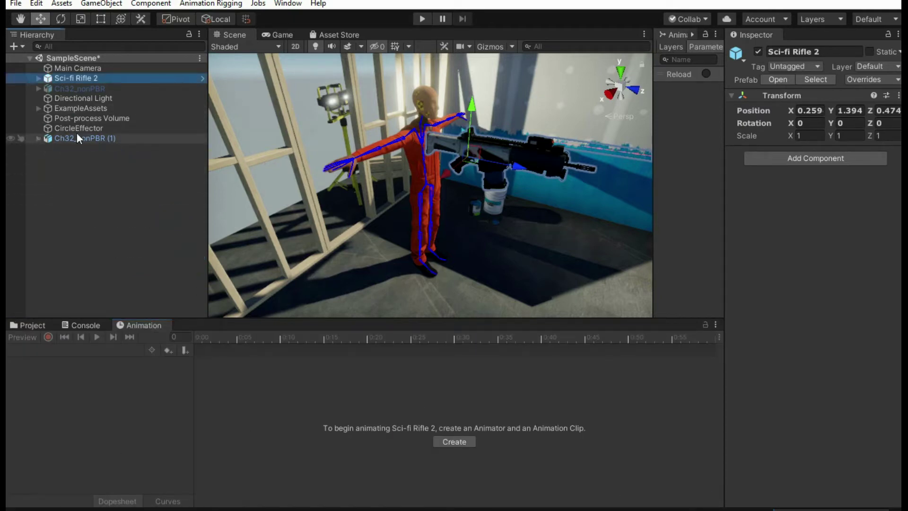
click(77, 128)
click(78, 137)
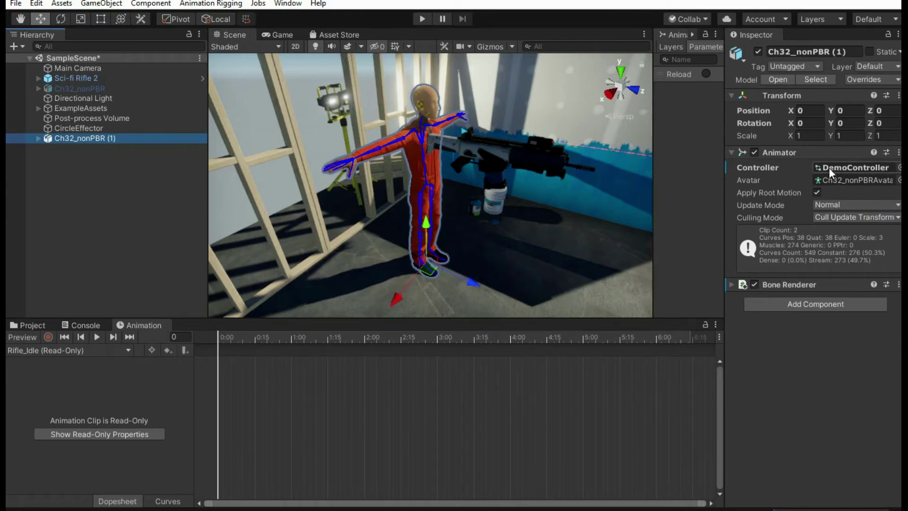
alt+drag(550, 183, 523, 166)
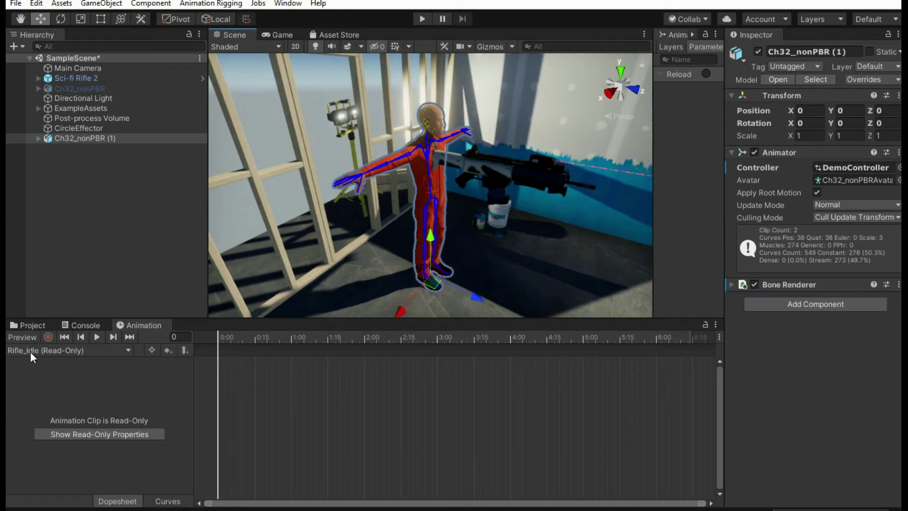
click(23, 338)
alt+drag(501, 157, 406, 169)
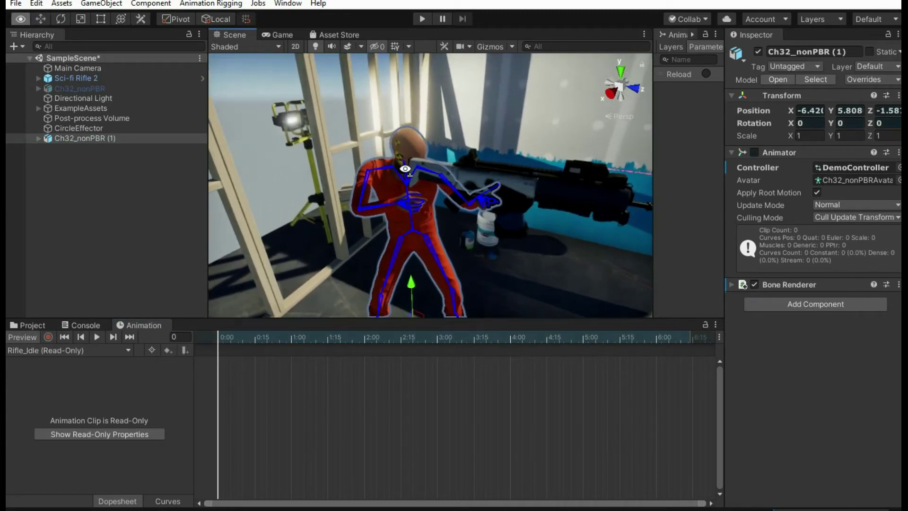
scroll(396, 180, up, 3)
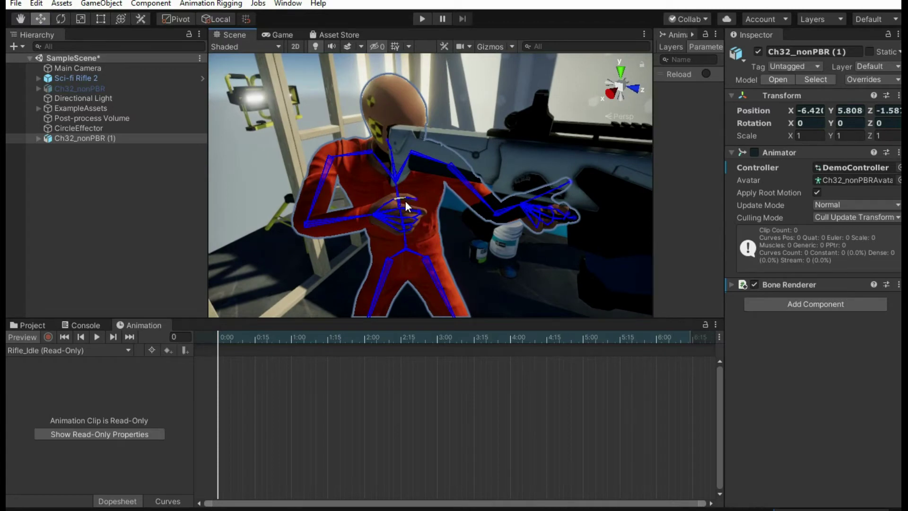
scroll(396, 203, down, 4)
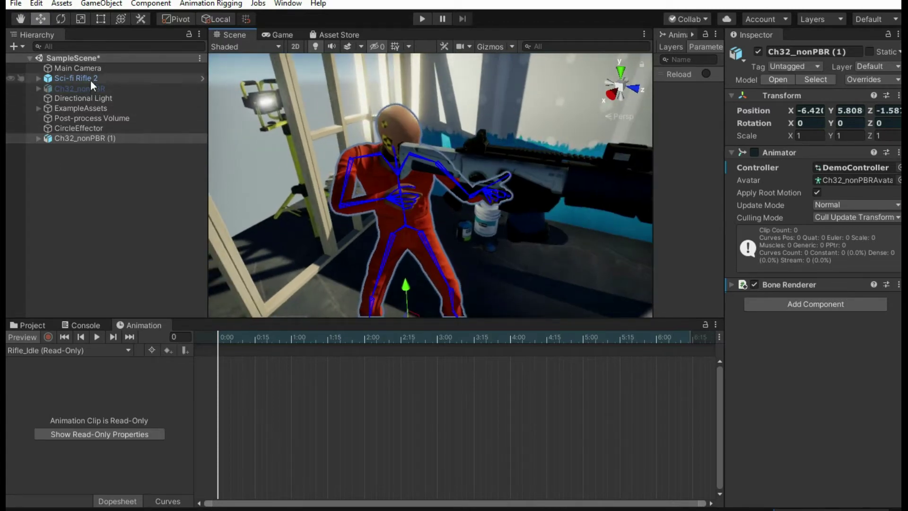
Preview Rifle_Idle on Ch32_nonPBR (1) again and bring the project files forward so the pose holds while selecting Sci-fi Rifle 2.
click(90, 79)
click(32, 326)
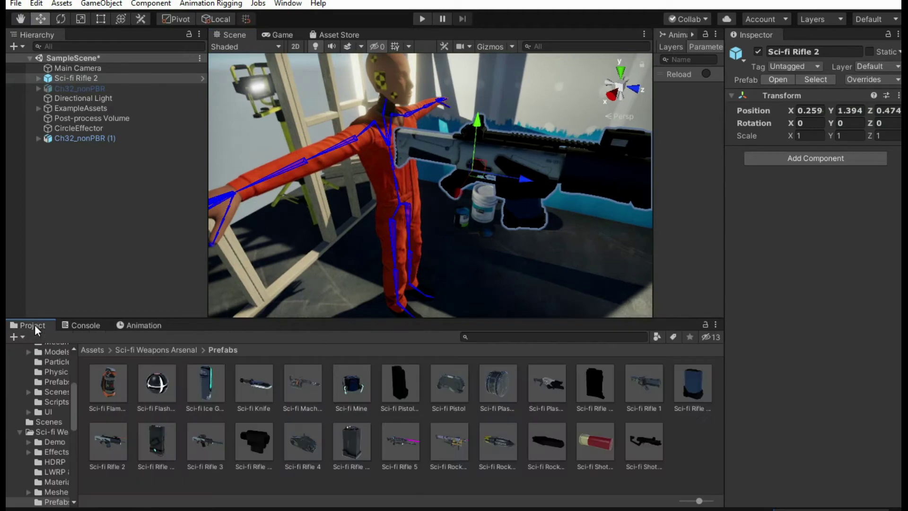
click(125, 326)
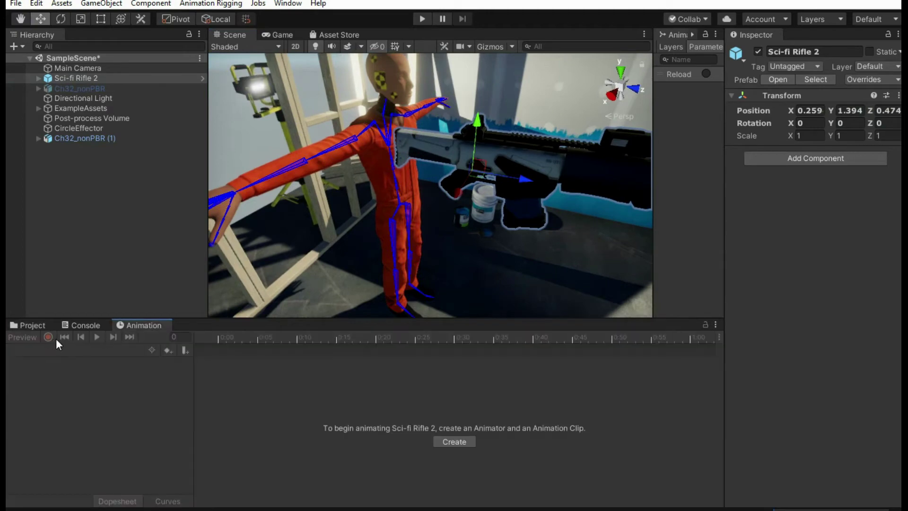
click(76, 138)
click(22, 337)
click(32, 326)
alt+drag(250, 254, 466, 182)
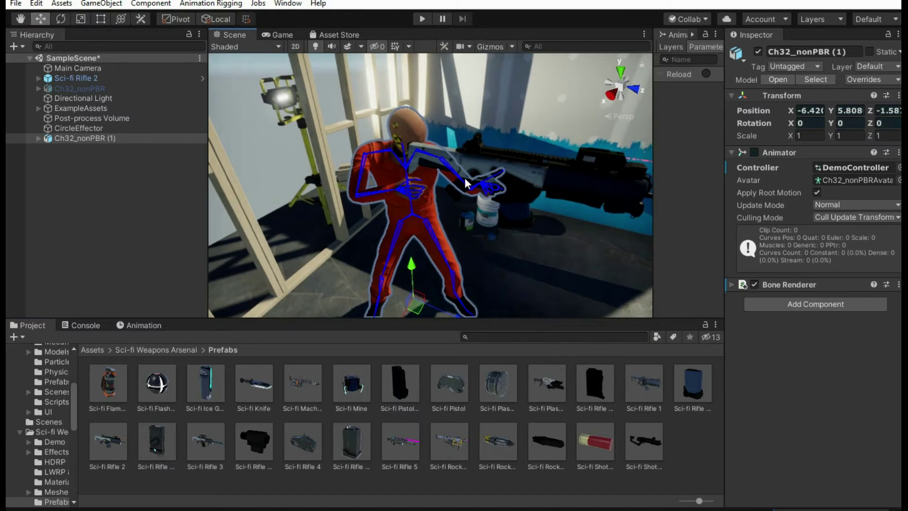
click(131, 224)
alt+drag(461, 165, 469, 173)
click(89, 79)
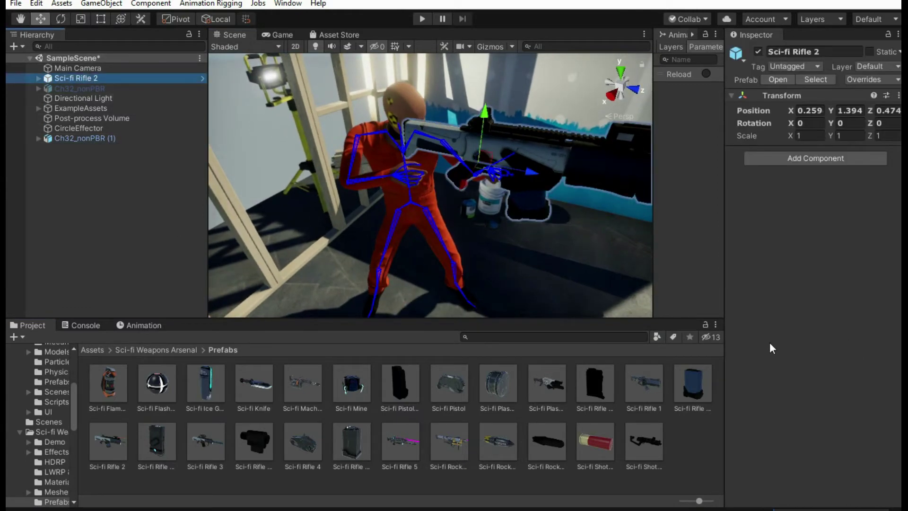
Disable the Bone Renderer component of Ch32_nonPBR (1) and clear the selection.
click(127, 137)
click(756, 285)
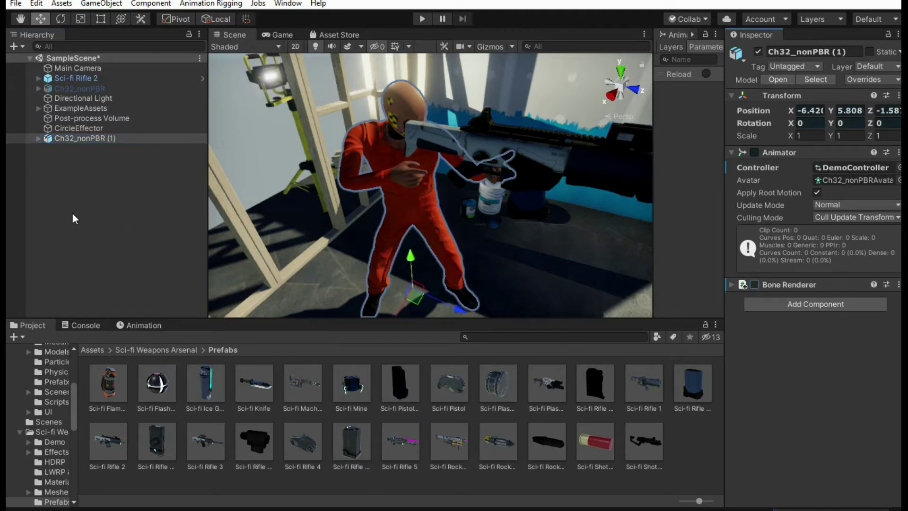
click(71, 212)
Move Sci-fi Rifle 2 against the character's chest and hands, to about X 0.216, Y 1.255, Z 0.155.
click(75, 80)
drag(493, 161, 450, 160)
drag(416, 120, 539, 101)
right_drag(538, 101, 378, 79)
key(s)
key(w)
key(s)
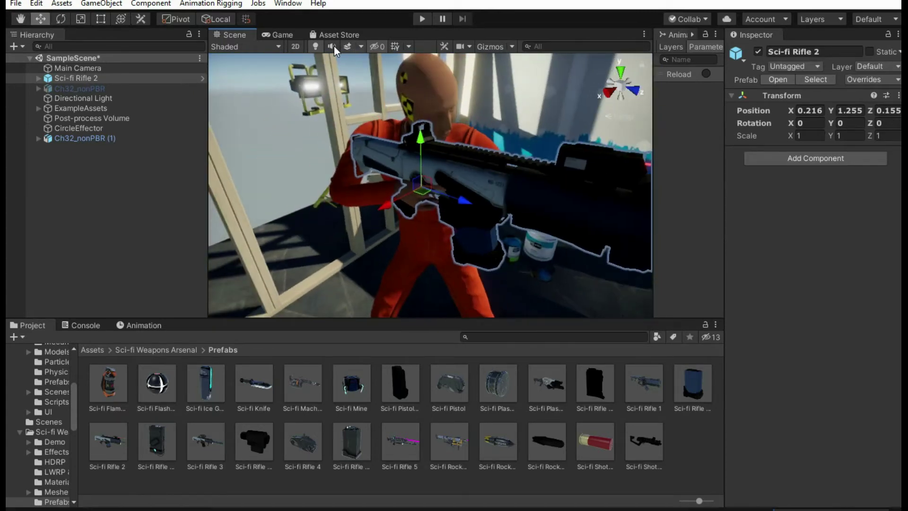
Turn off Scene view lighting and shift Sci-fi Rifle 2 toward the right hand, to about X 0.214, Y 1.32, Z 0.234.
click(316, 48)
mouse_move(351, 144)
right_down()
mouse_move(293, 135)
mouse_move(351, 166)
mouse_move(330, 126)
mouse_move(335, 148)
right_up()
key(s)
key(w)
mouse_move(424, 237)
mouse_down()
mouse_move(433, 229)
mouse_move(425, 232)
mouse_up()
key(w)
right_drag(436, 235, 473, 223)
drag(468, 218, 471, 216)
drag(427, 168, 429, 154)
right_drag(430, 154, 439, 237)
drag(439, 237, 438, 243)
mouse_move(493, 220)
mouse_down()
mouse_move(513, 217)
mouse_move(504, 216)
mouse_up()
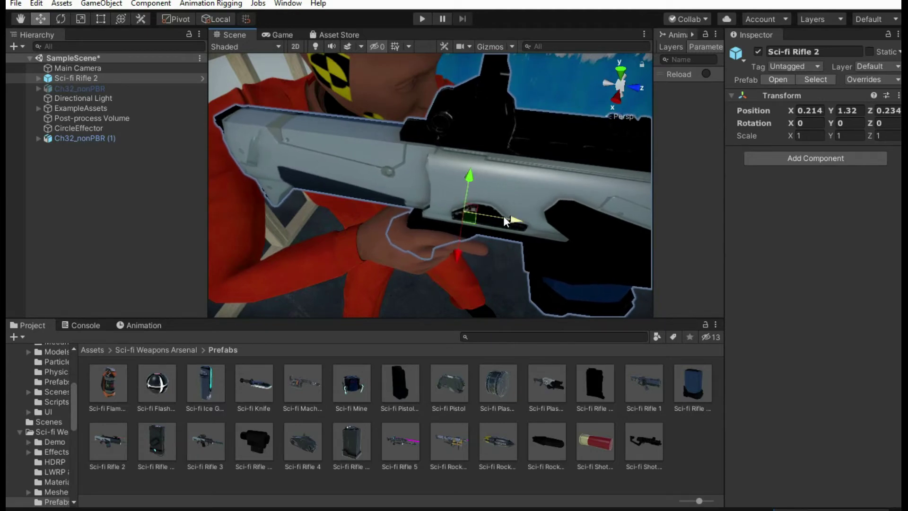
Fine-tune Sci-fi Rifle 2 so its grip sits in the right hand, at about Y 1.281, Z 0.197.
mouse_move(469, 180)
mouse_down()
mouse_move(467, 198)
mouse_move(466, 190)
mouse_up()
right_drag(469, 195, 496, 172)
drag(495, 192, 470, 199)
drag(421, 145, 425, 146)
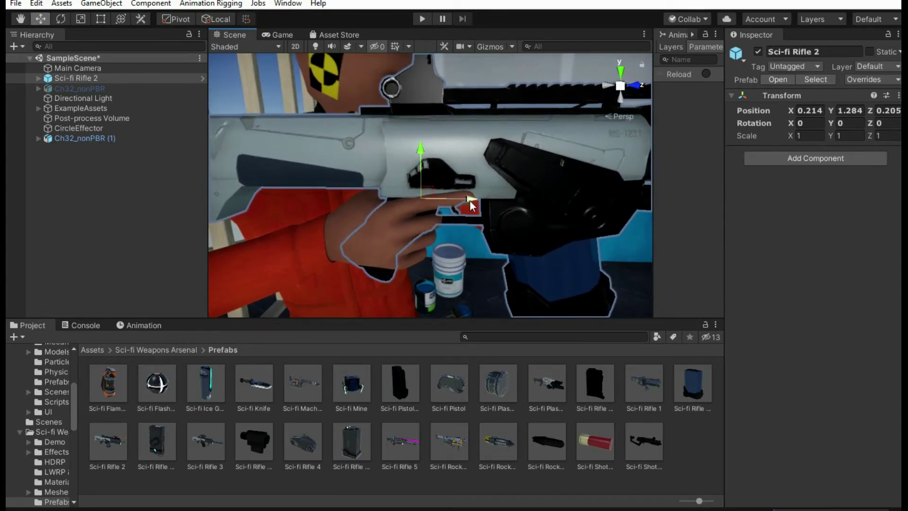
drag(478, 202, 473, 204)
drag(416, 150, 415, 151)
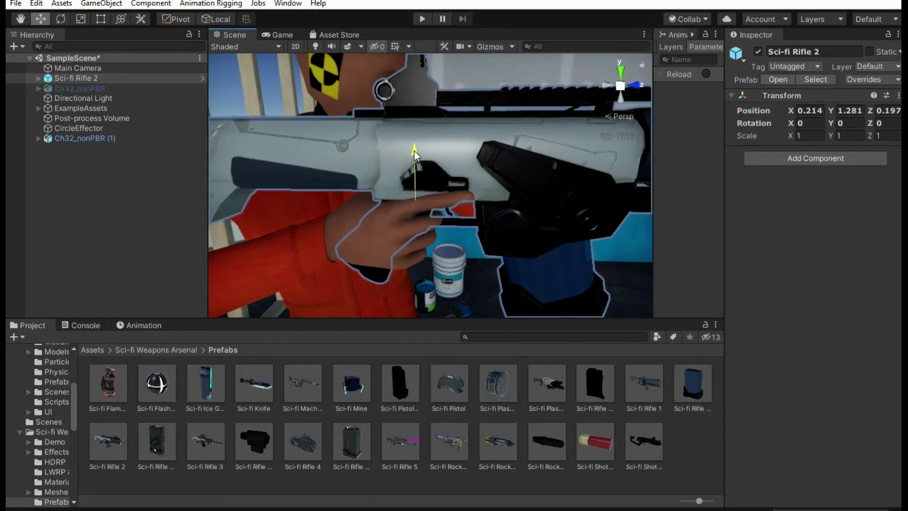
scroll(416, 149, down, 5)
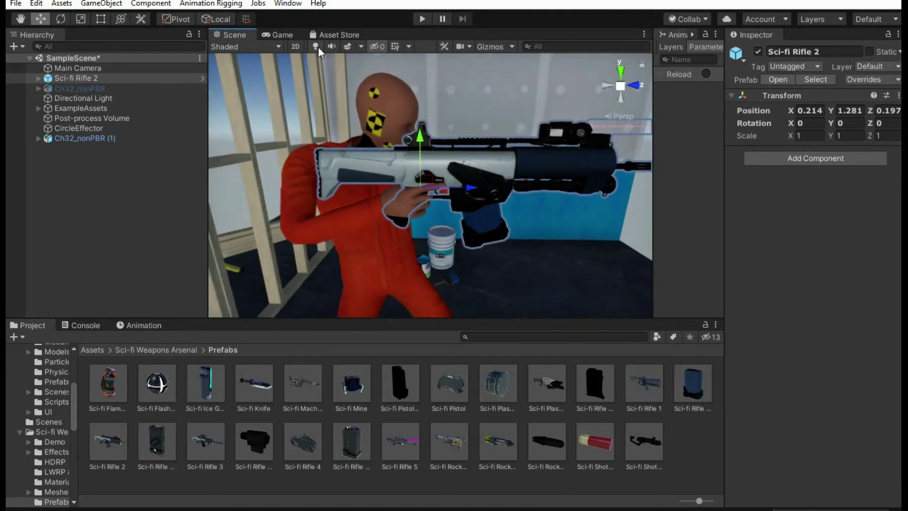
Turn Scene view lighting back on, clear the selection and inspect how the rifle sits in the hand.
click(318, 48)
click(123, 149)
key(w)
mouse_move(494, 194)
right_down()
mouse_move(503, 184)
mouse_move(497, 189)
right_up()
key(s)
key(w)
key(s)
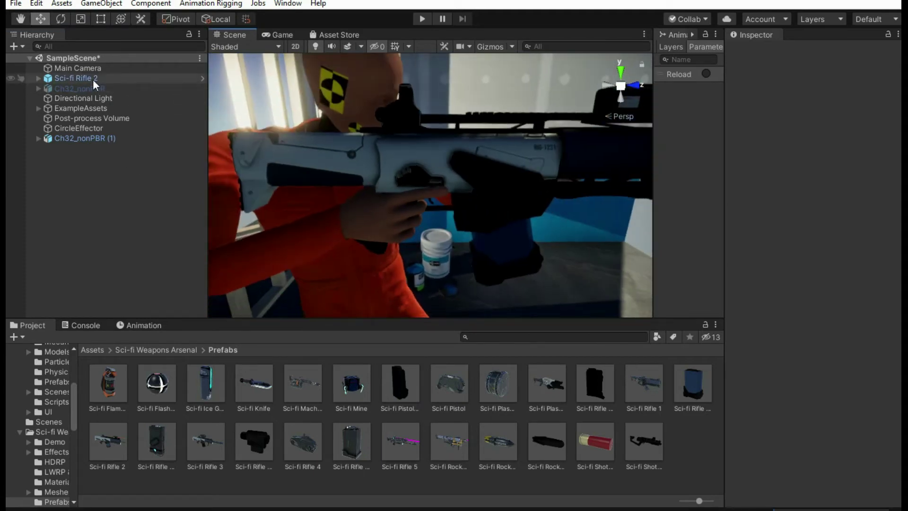
Enable the character's Bone Renderer, pick the mixamorig8:RightHand bone and parent Sci-fi Rifle 2 to it.
click(91, 138)
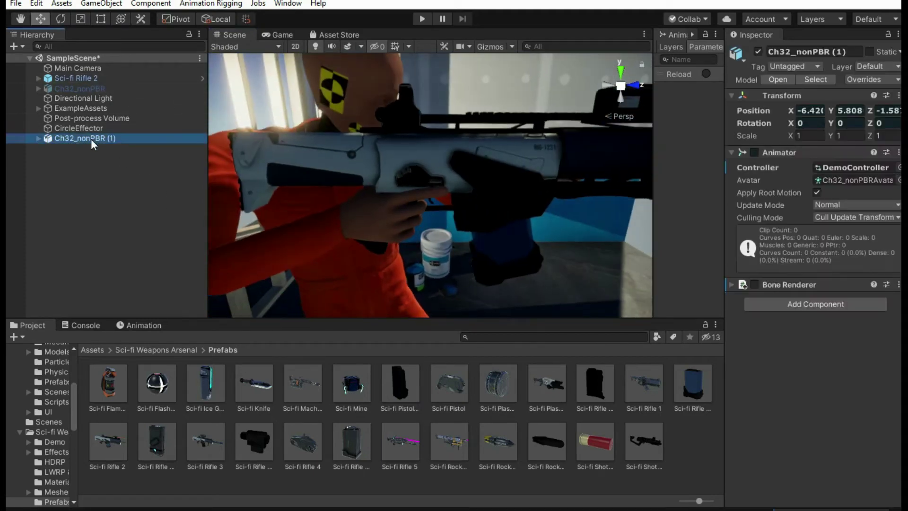
click(755, 285)
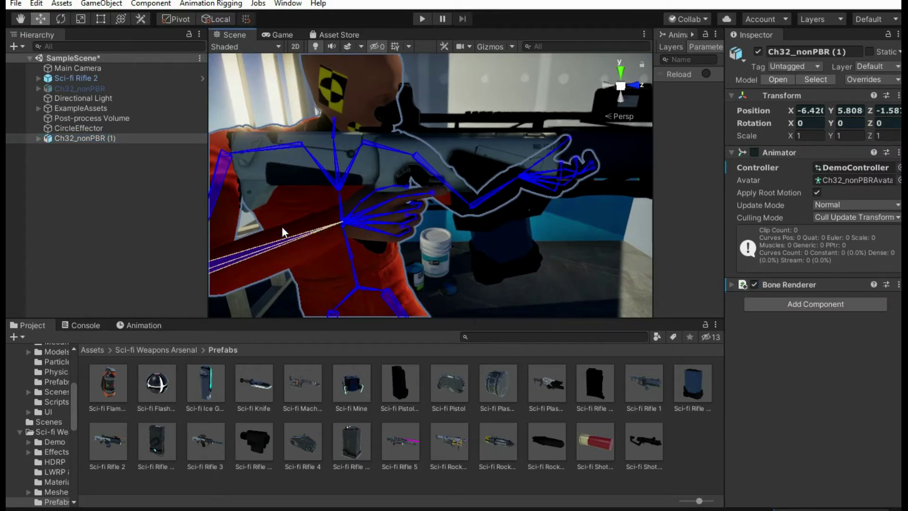
click(367, 217)
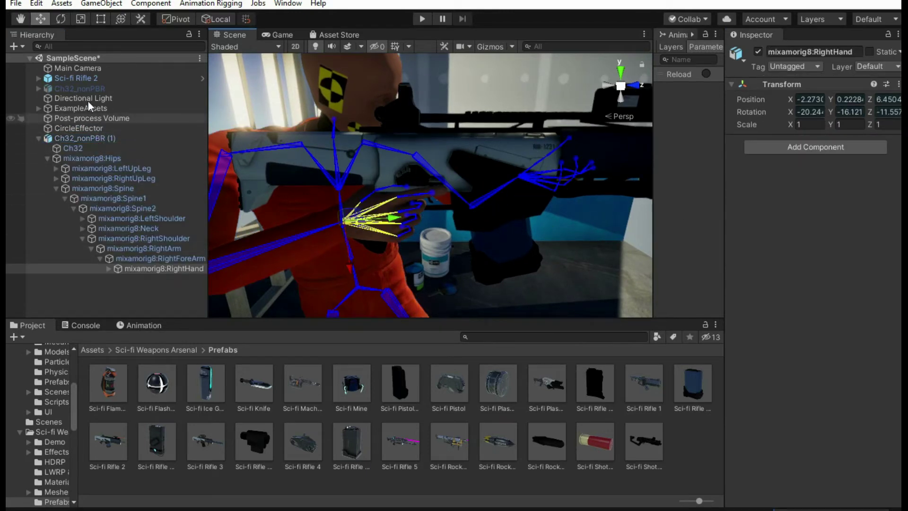
drag(75, 79, 150, 268)
Disable the Bone Renderer of Ch32_nonPBR (1) again and collapse its hierarchy.
click(91, 123)
click(754, 289)
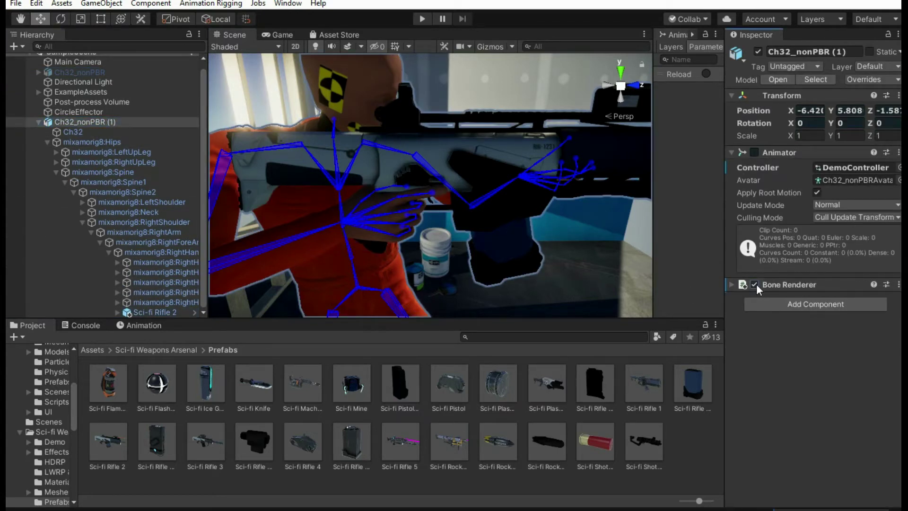
click(754, 285)
click(38, 123)
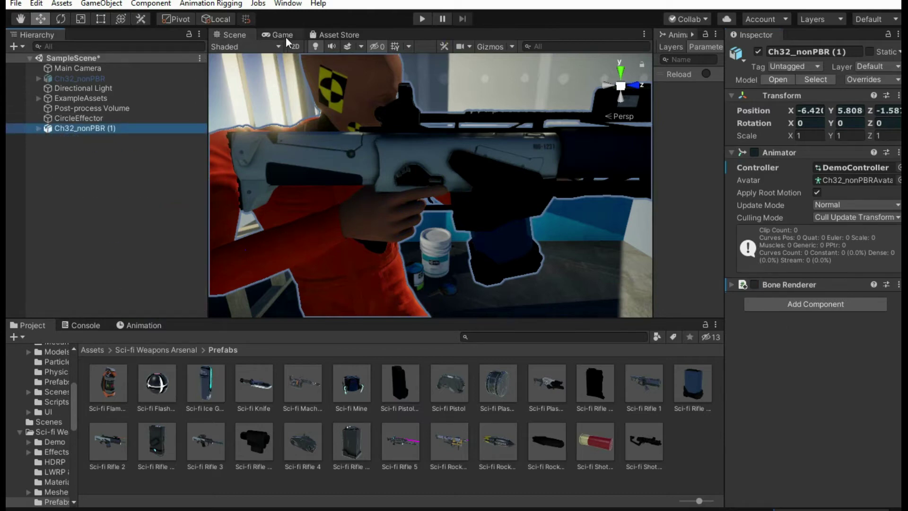
Play the scene, inspect from several angles how both hands hold the rifle, and stop playback.
click(282, 35)
click(422, 19)
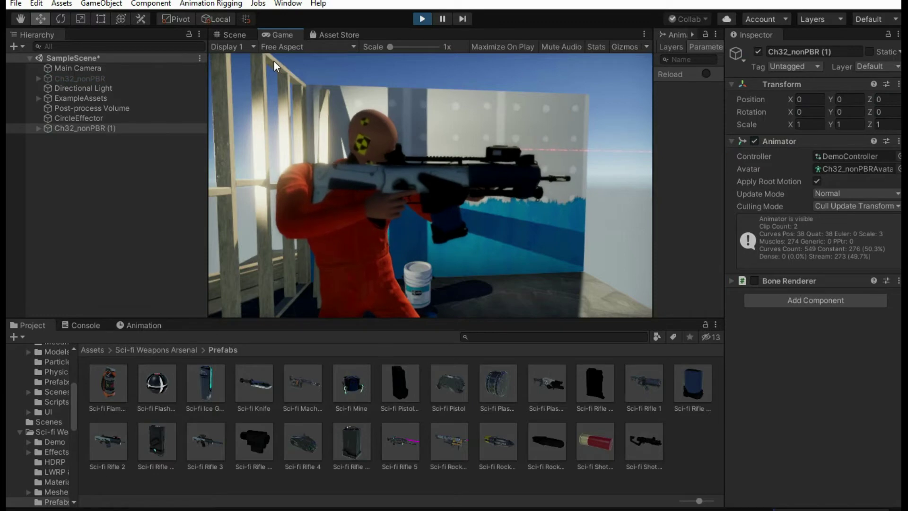
click(239, 34)
scroll(427, 149, down, 5)
right_drag(458, 132, 471, 142)
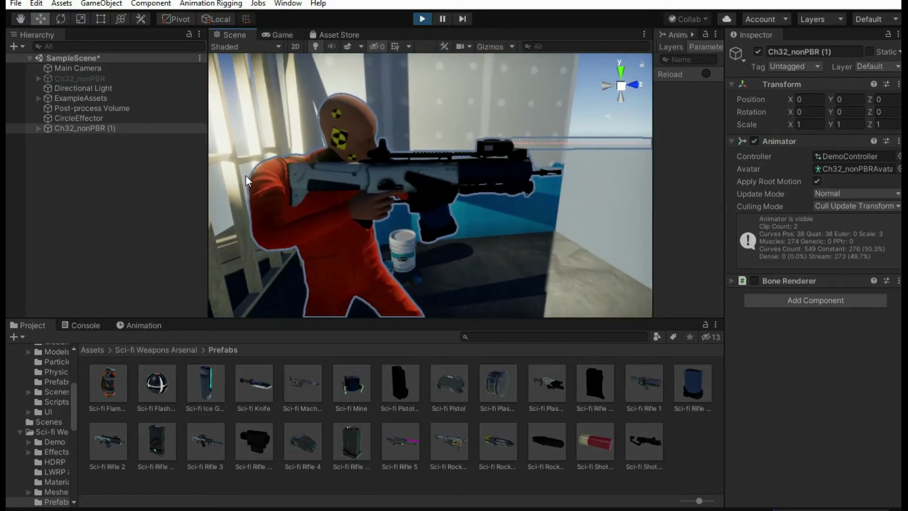
click(182, 190)
right_drag(418, 161, 397, 186)
key(d)
key(w)
key(s)
key(w)
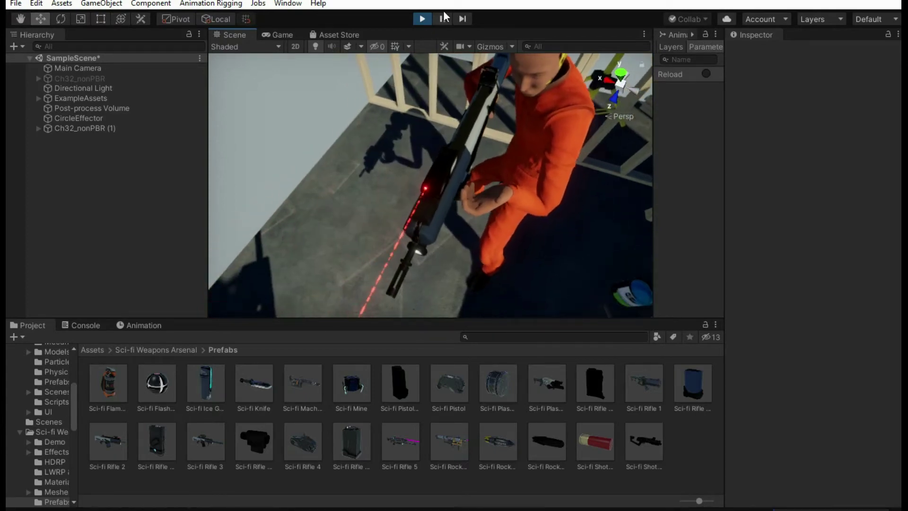
click(426, 19)
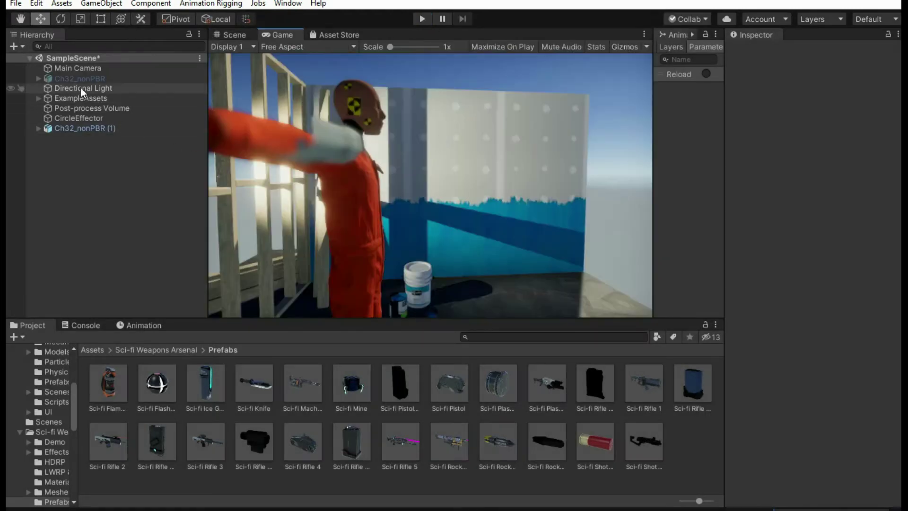
Run Rig Setup on Ch32_nonPBR (1) and enable its Bone Renderer in the Scene view.
click(90, 129)
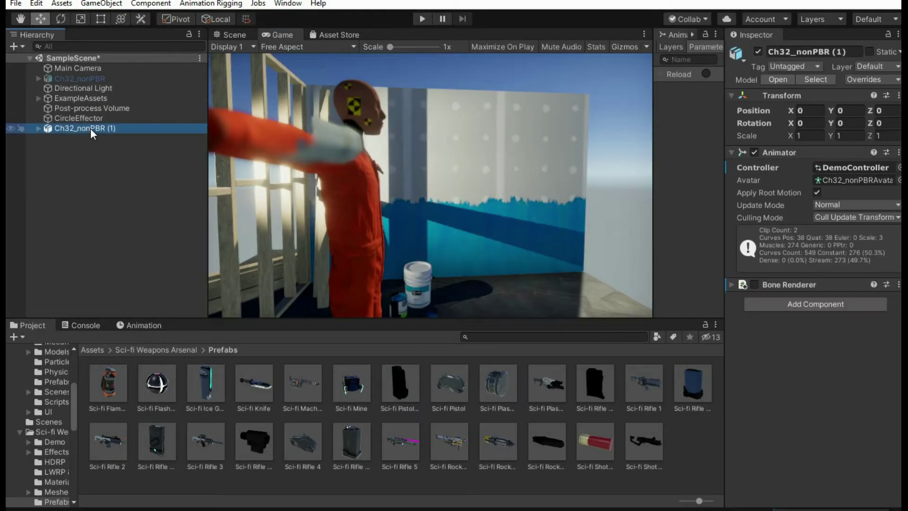
click(209, 4)
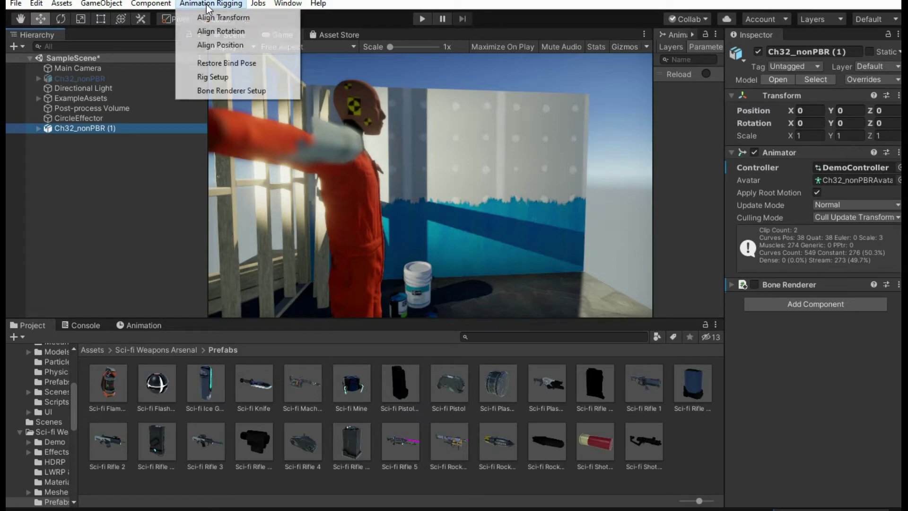
click(231, 76)
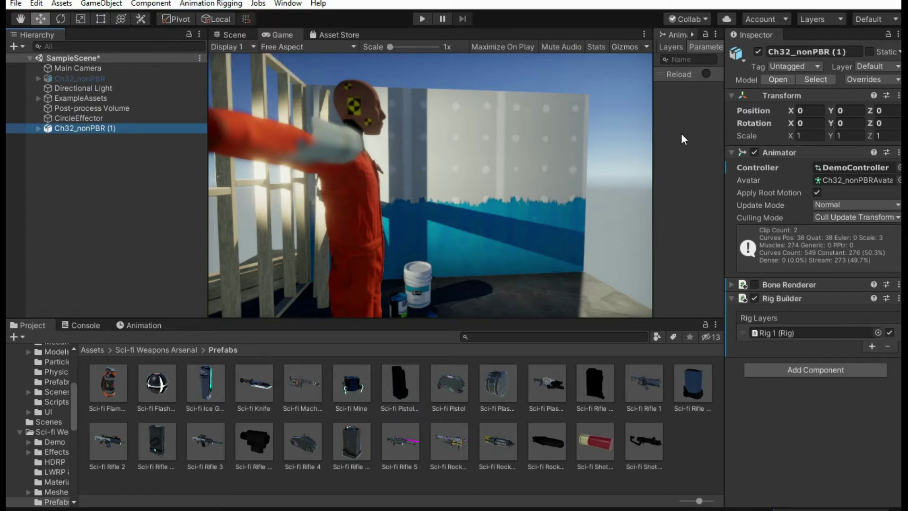
click(755, 284)
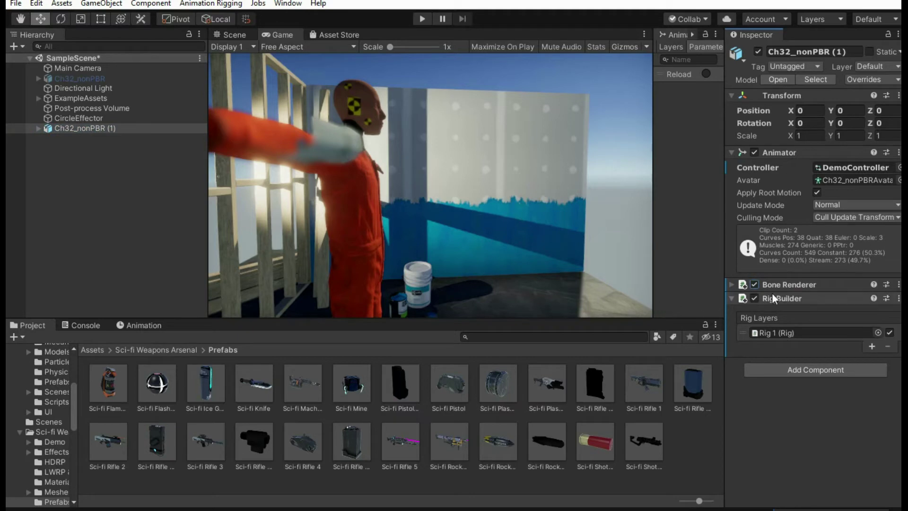
click(236, 33)
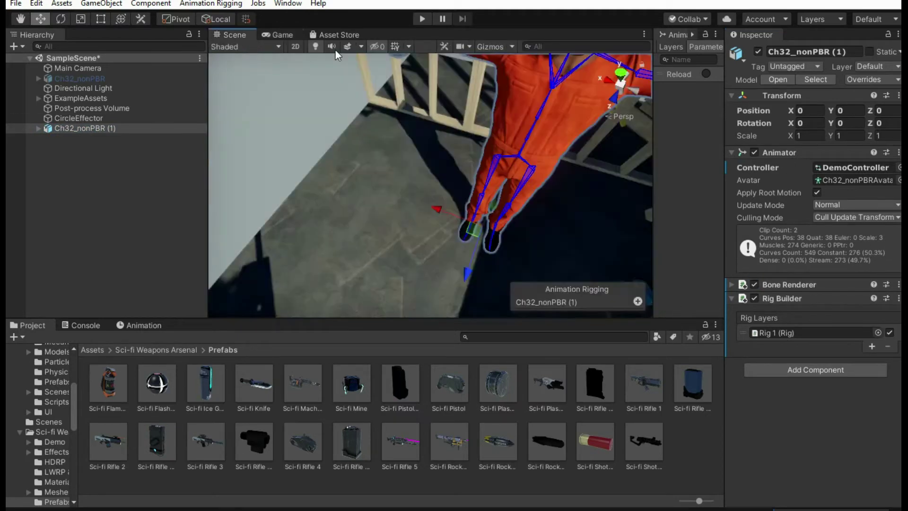
alt+drag(477, 139, 532, 85)
key(w)
right_drag(532, 85, 551, 75)
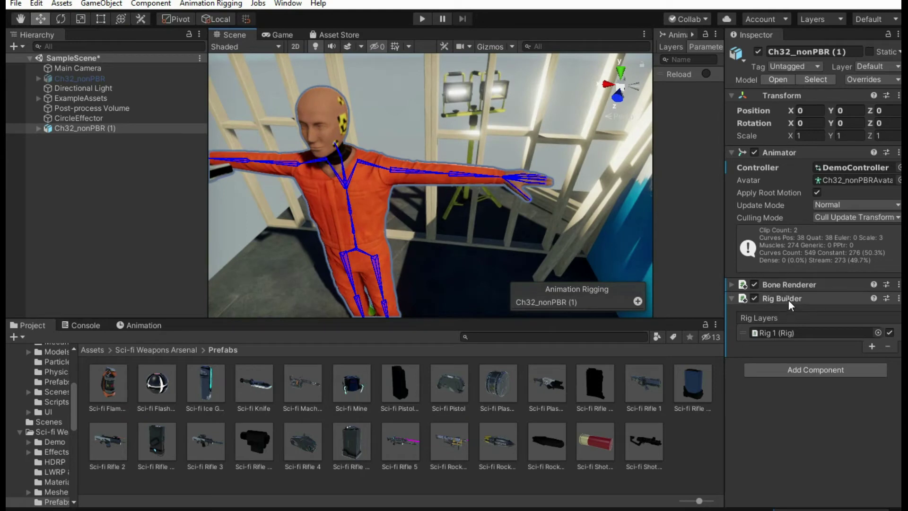
Locate the Rig 1 object from the Rig Builder layer, collapse the mixamorig8:Hips hierarchy and rename the object Rig.
click(777, 332)
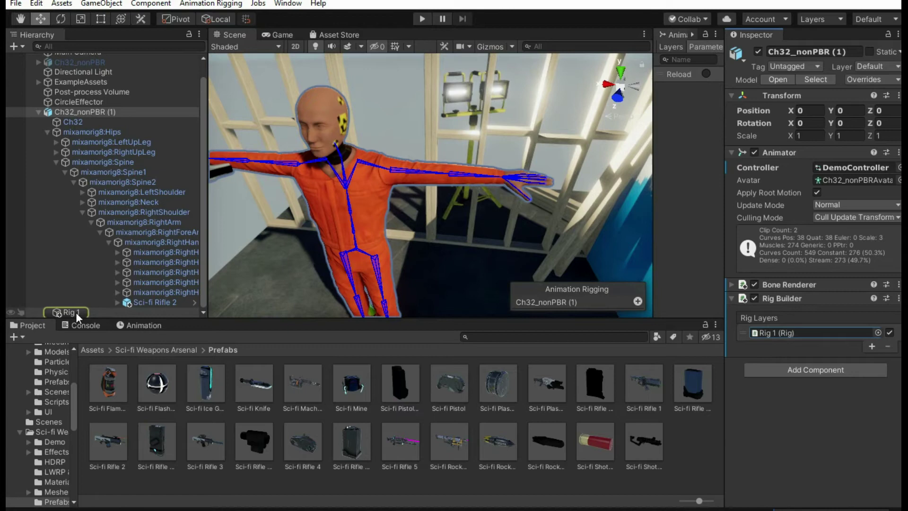
click(75, 312)
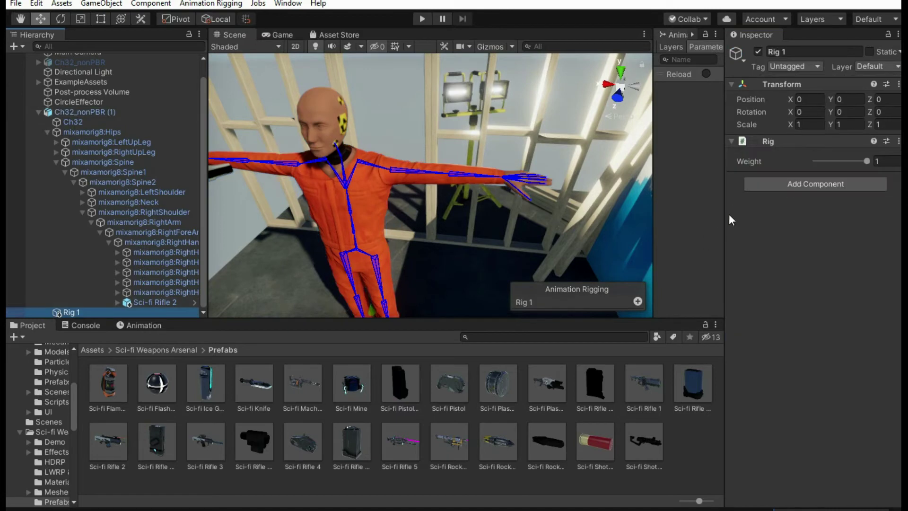
click(47, 132)
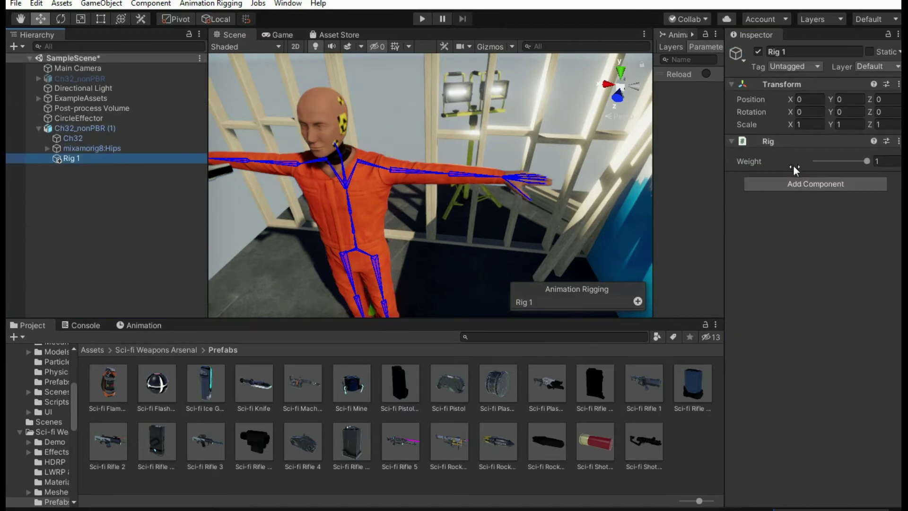
click(804, 52)
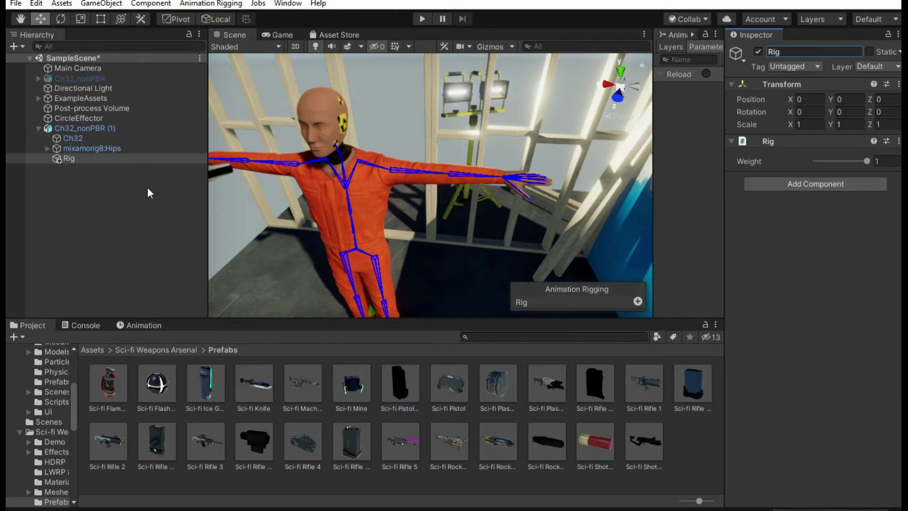
Create an empty child object under Rig and name it LeftHandIK.
right_click(121, 158)
click(172, 290)
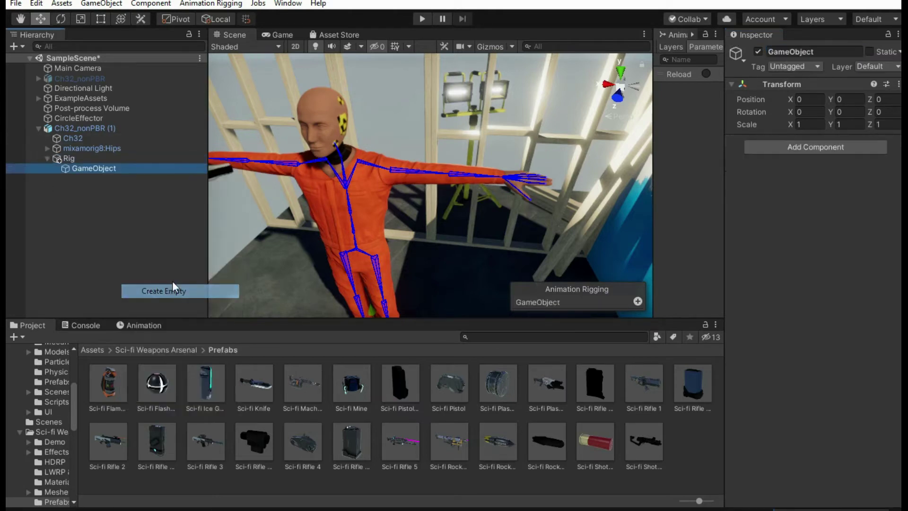
click(845, 51)
text(Ne)
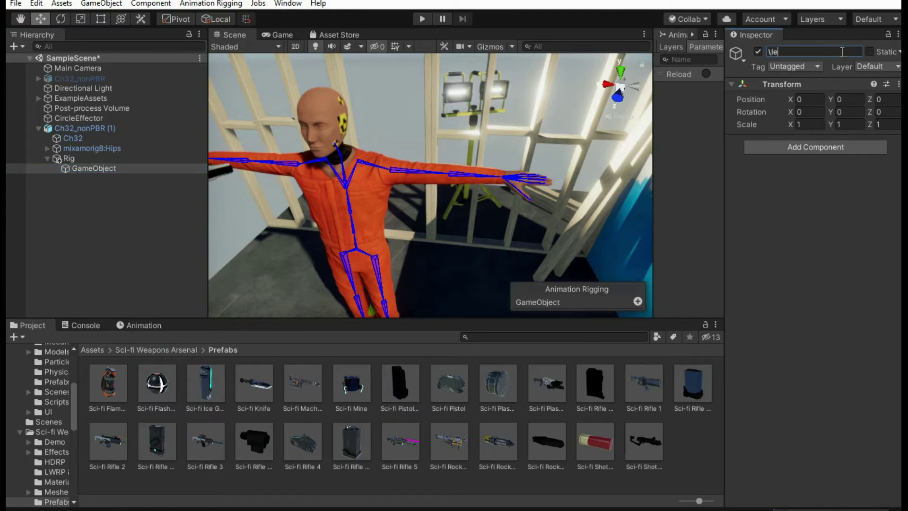
text(Lew)
text(tHandIK)
key(Return)
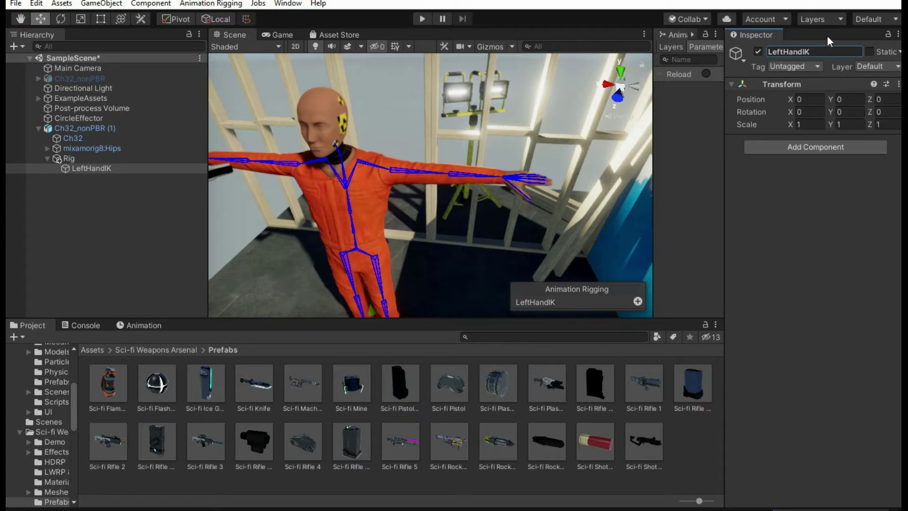
Add a Two Bone IK Constraint component from the Animation Rigging category to LeftHandIK.
click(793, 148)
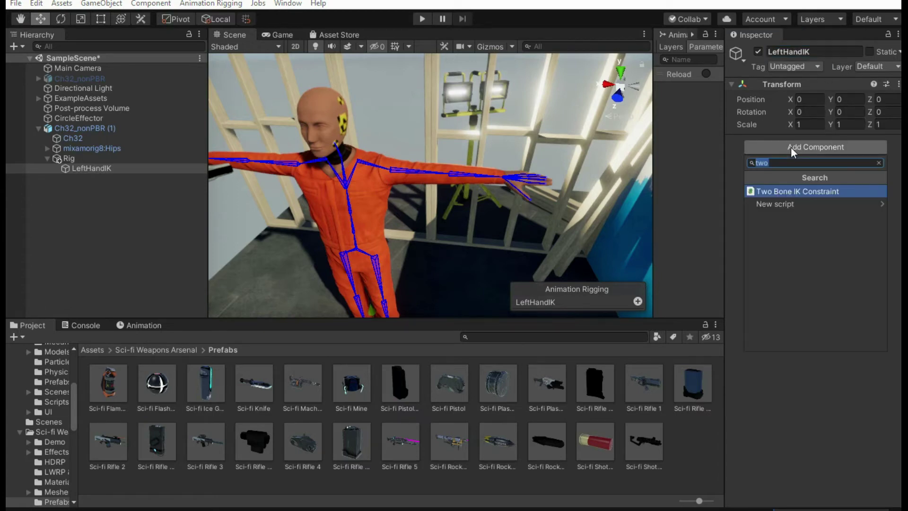
key(BackSpace)
text(two)
key(BackSpace)
key(BackSpace)
key(BackSpace)
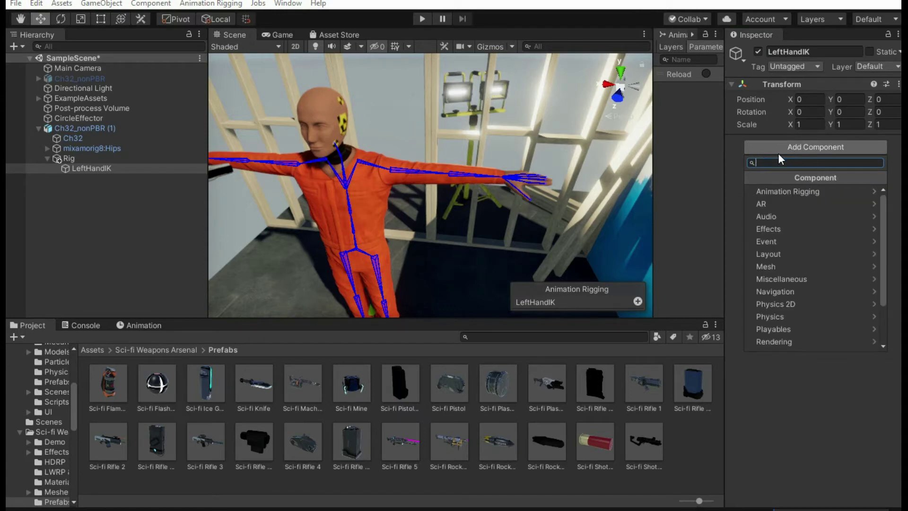
click(780, 191)
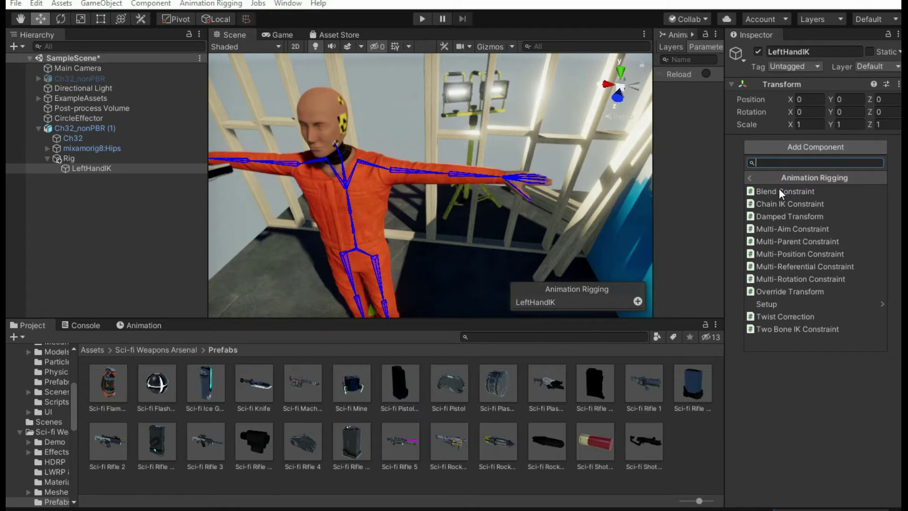
click(783, 329)
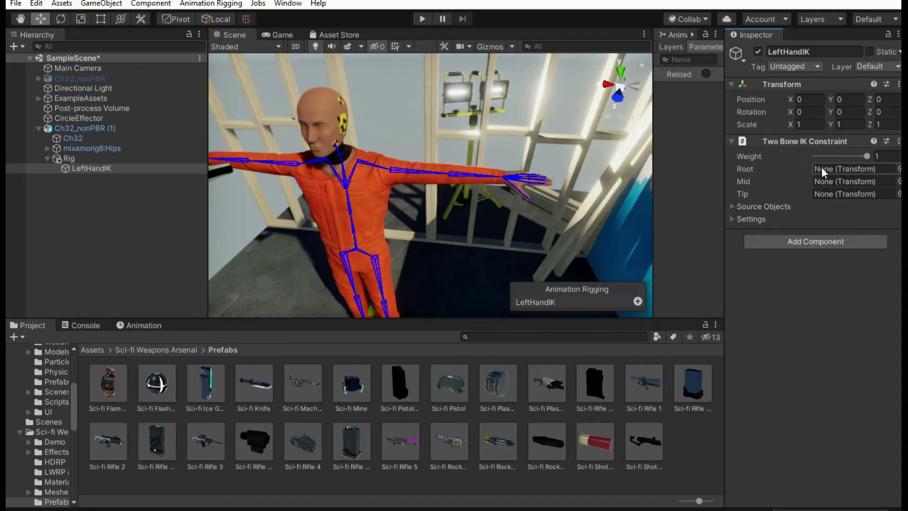
Lock the Inspector on LeftHandIK and assign the LeftArm, LeftForeArm and LeftHand bones as the constraint's Root, Mid and Tip.
mouse_move(461, 158)
right_down()
mouse_move(449, 146)
mouse_move(467, 144)
right_up()
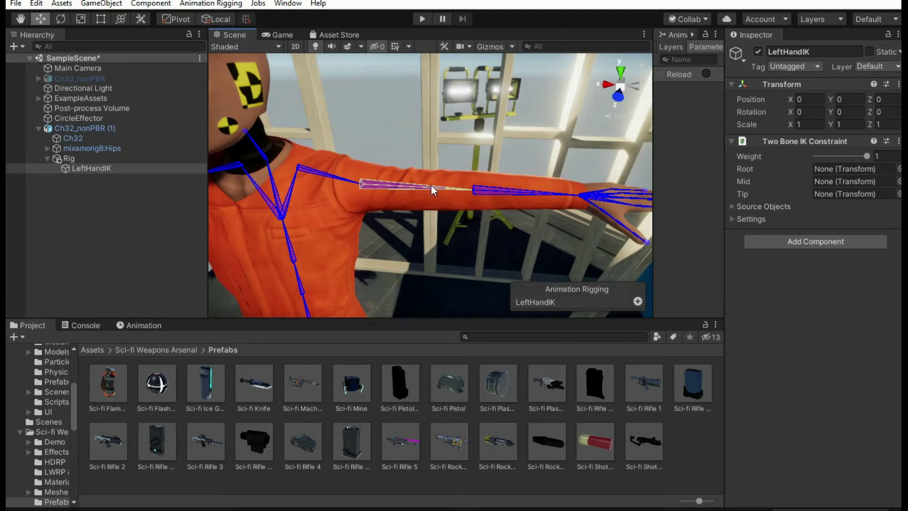
right_drag(512, 190, 579, 191)
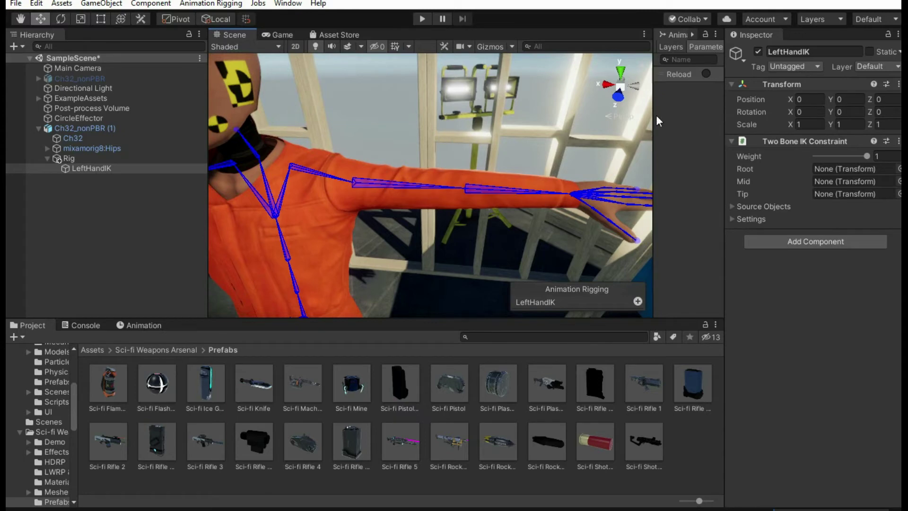
click(889, 35)
click(407, 194)
drag(125, 218, 831, 166)
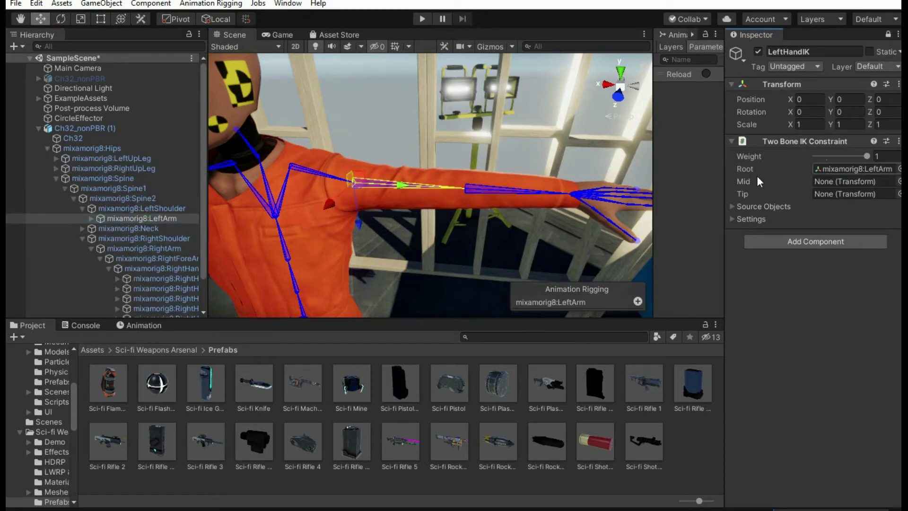
click(512, 198)
drag(129, 233, 851, 183)
click(591, 202)
drag(156, 238, 847, 195)
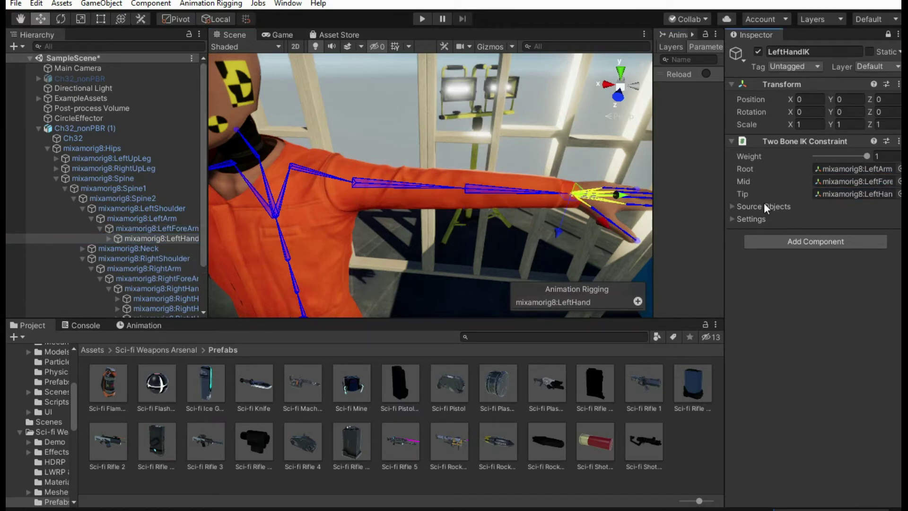
Create an empty object named Target under mixamorig8:LeftHand, assign it as the IK constraint's Target and unlock the Inspector.
click(739, 207)
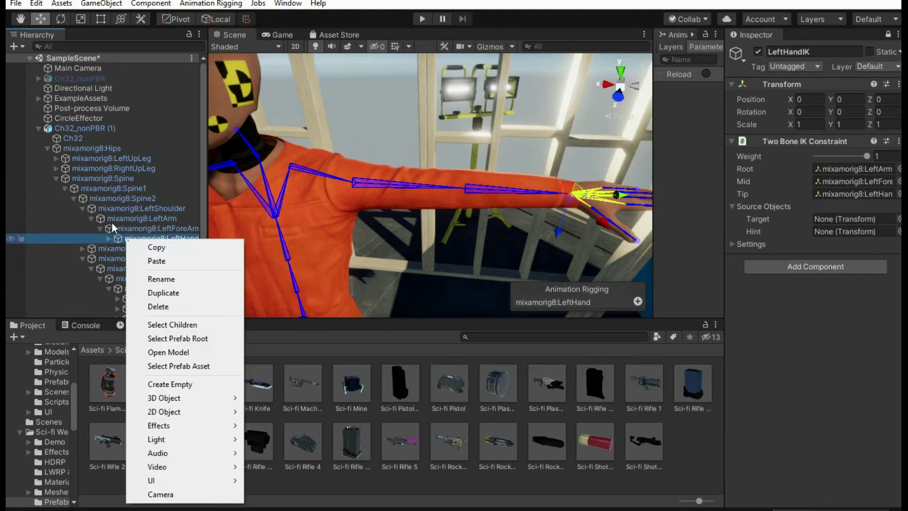
key(Escape)
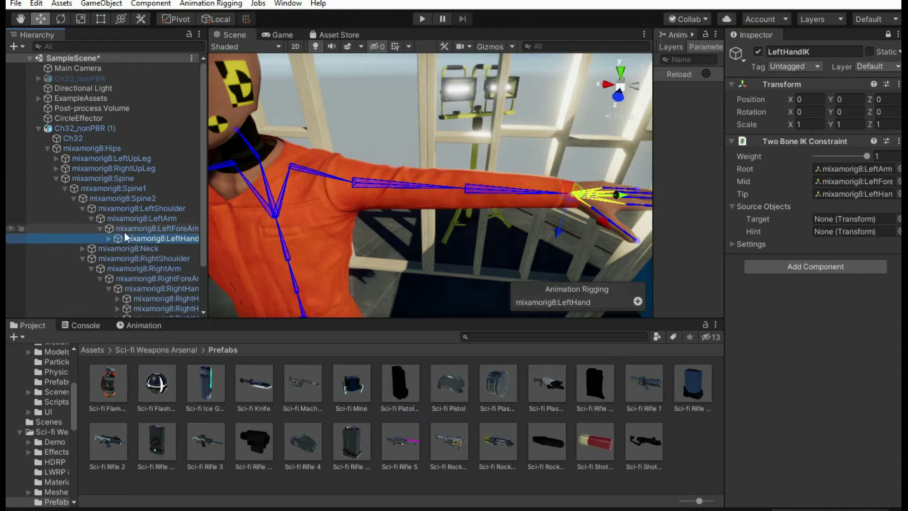
right_click(129, 233)
click(174, 381)
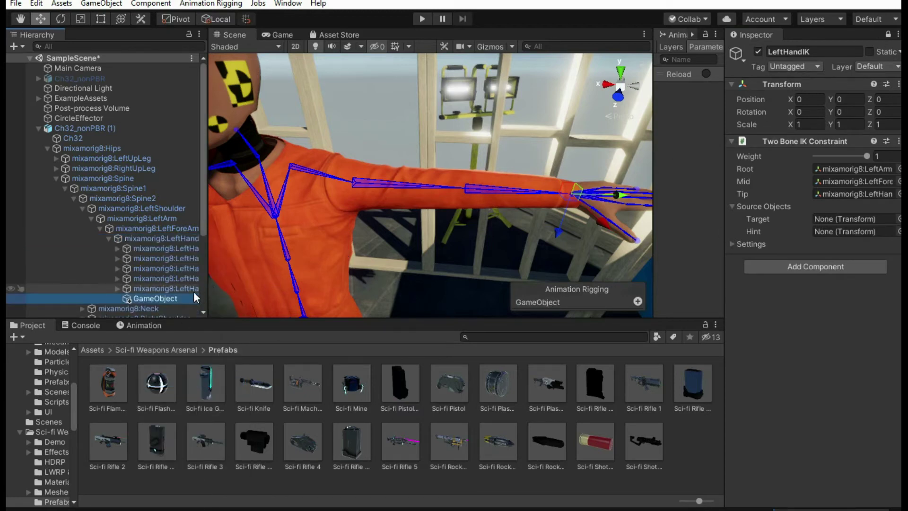
click(175, 297)
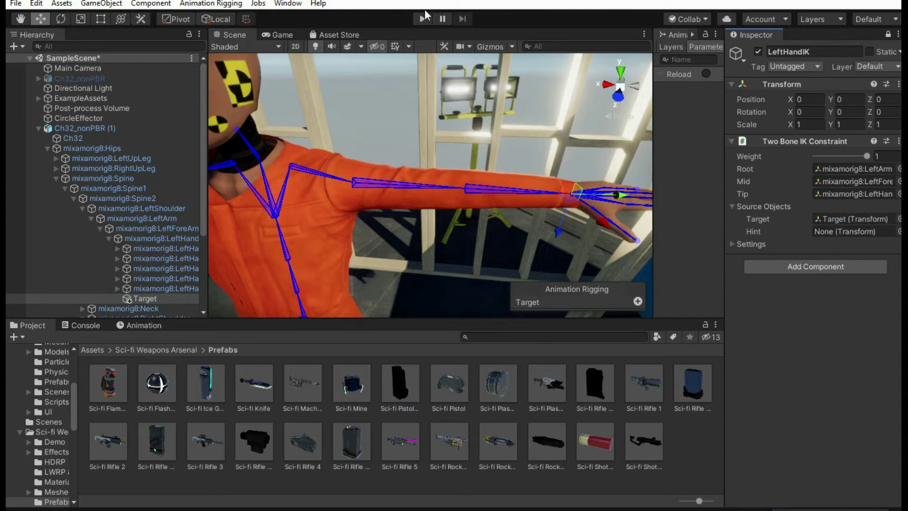
click(888, 35)
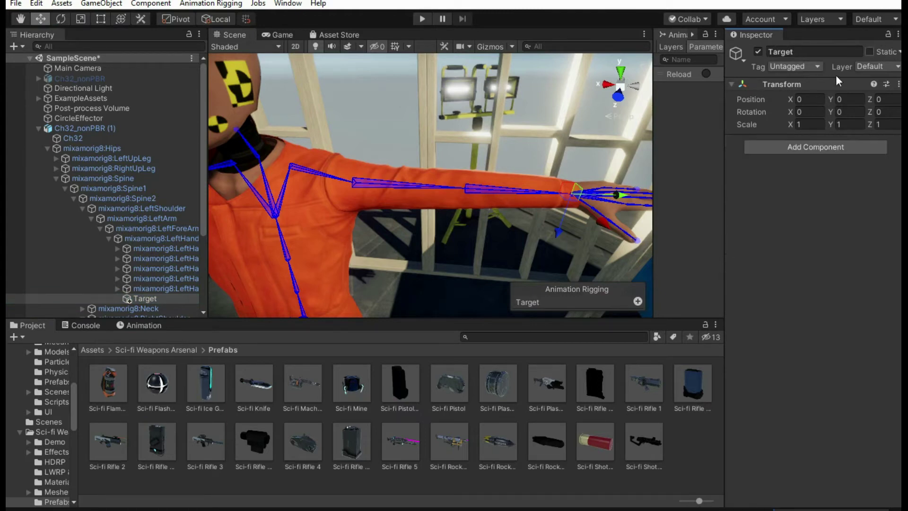
Play the scene and disable the Bone Renderer of Ch32_nonPBR (1) in the Scene view.
click(419, 20)
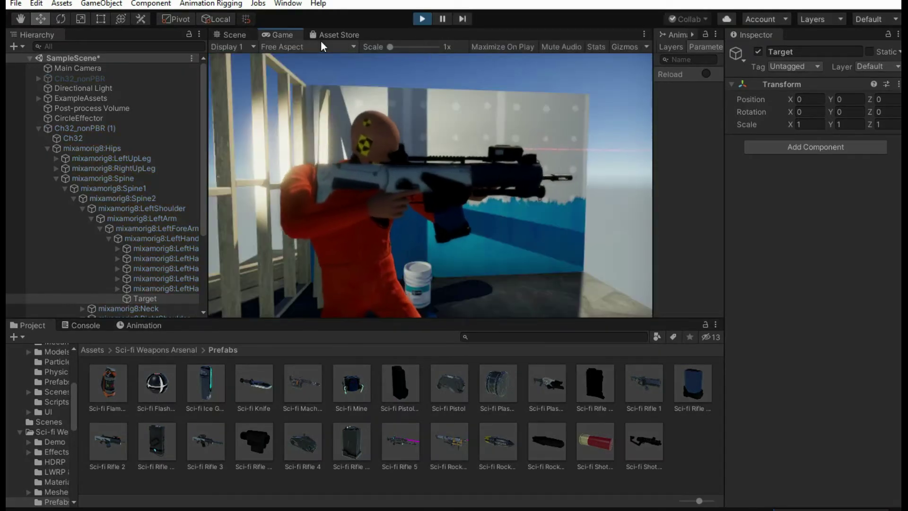
click(228, 36)
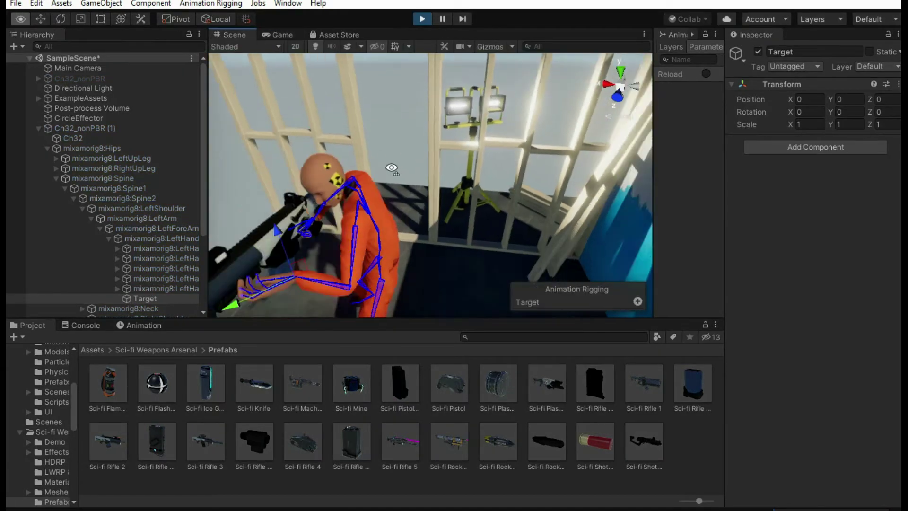
click(104, 88)
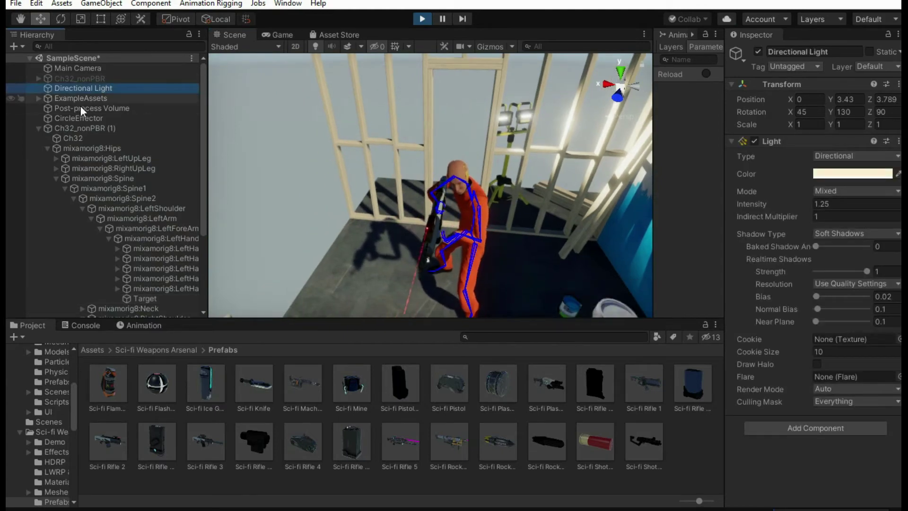
click(84, 128)
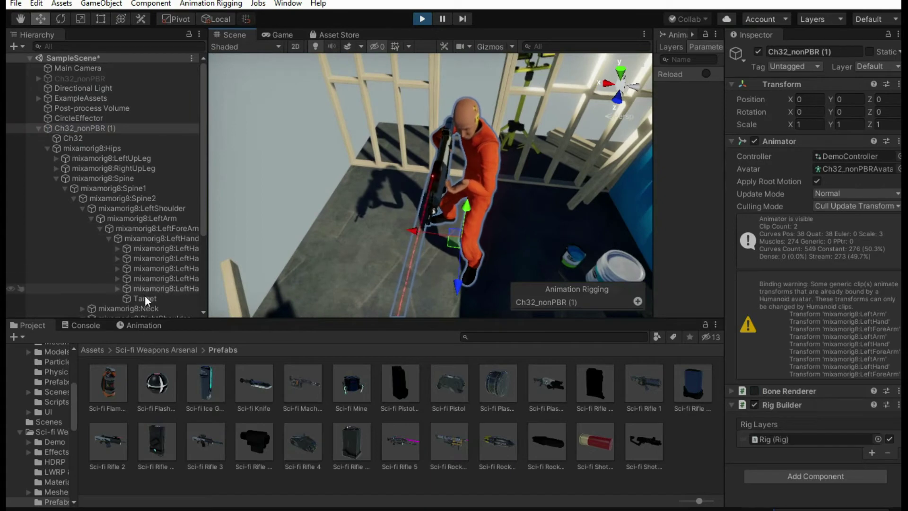
Switch the handles to global orientation and move Target to about X -0.077, Y 0.084, Z 0.05 near the rifle's handguard.
click(144, 298)
key(f)
right_drag(547, 167, 386, 179)
key(s)
key(a)
key(w)
key(d)
click(221, 22)
key(s)
key(d)
drag(367, 183, 336, 191)
right_drag(336, 190, 428, 169)
drag(388, 222, 384, 226)
right_drag(383, 227, 387, 202)
key(w)
key(s)
key(w)
key(s)
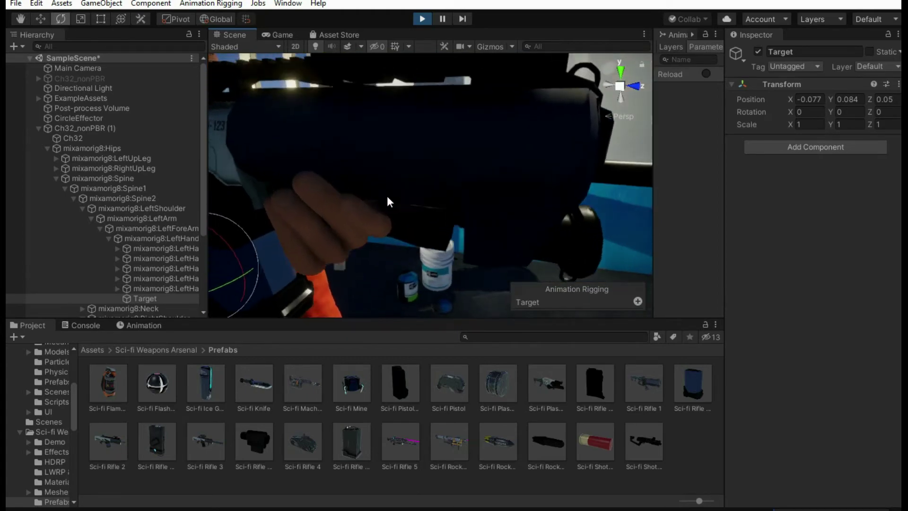
Move and rotate Target to bring the left hand around the underside of the rifle's handguard.
scroll(388, 196, down, 5)
drag(415, 186, 418, 224)
right_drag(418, 224, 399, 197)
key(w)
drag(327, 167, 330, 156)
right_drag(330, 156, 280, 166)
key(e)
right_drag(422, 177, 373, 186)
drag(340, 187, 343, 181)
right_drag(342, 180, 268, 179)
Refine Target to position about X -0.046, Y 0.0523, Z 0.0679 and rotation about X -8.562, Y 16.437, Z 17.1.
key(w)
drag(251, 180, 289, 177)
right_drag(289, 177, 456, 156)
key(e)
drag(403, 155, 388, 140)
key(w)
right_drag(344, 124, 369, 152)
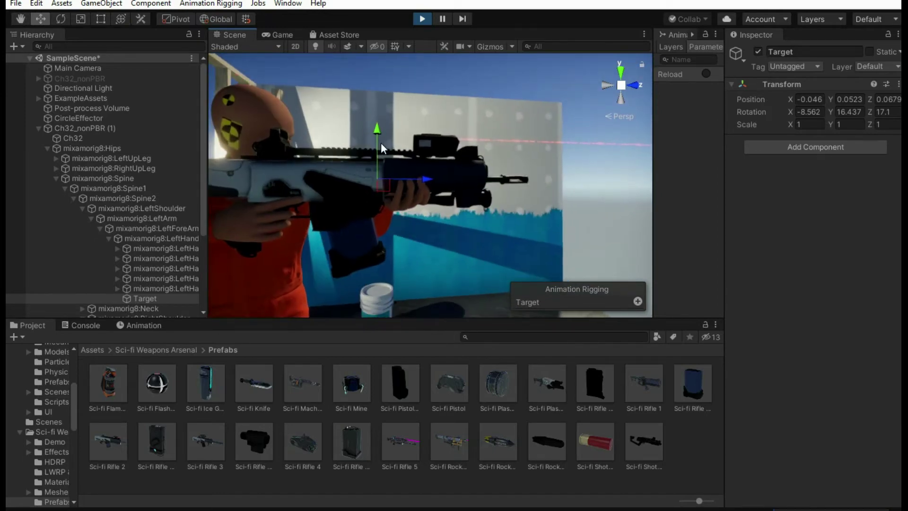
Nudge Target to position about X -0.043, Y 0.05, Z 0.075.
drag(378, 127, 377, 124)
right_drag(377, 123, 341, 138)
key(s)
key(w)
key(d)
right_drag(390, 123, 464, 138)
key(a)
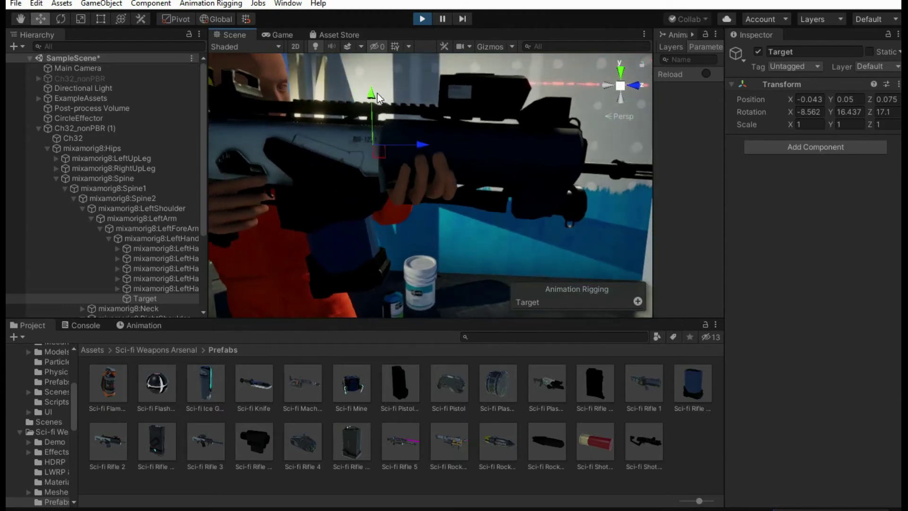
Reselect Target and shift it vertically to position about X -0.045, Y 0.0514, Z 0.0683.
click(378, 99)
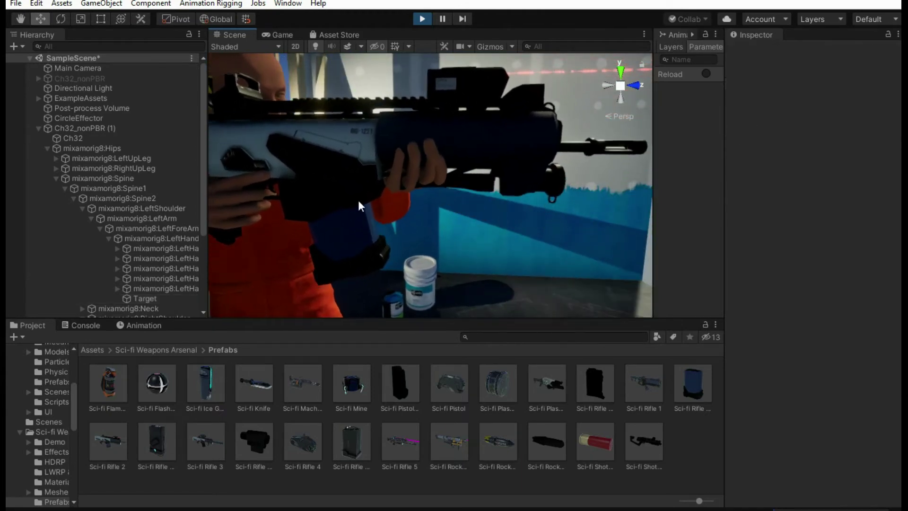
click(146, 298)
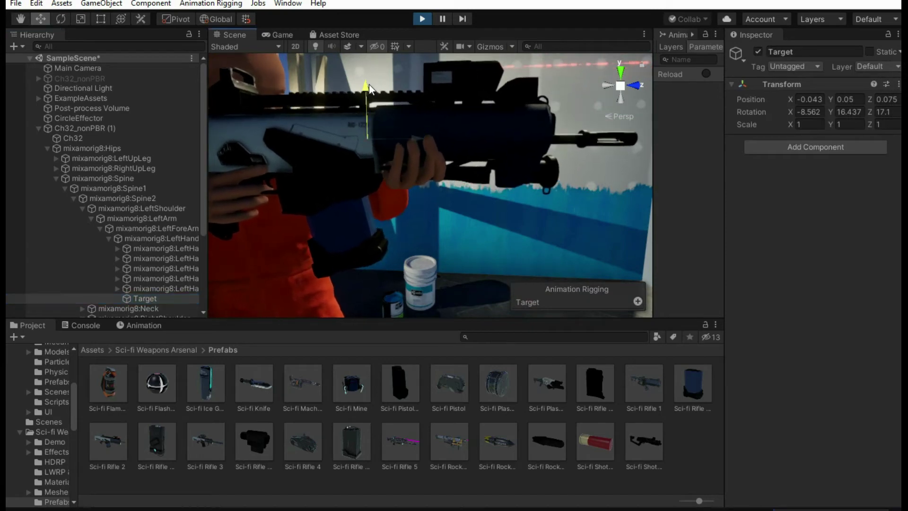
drag(374, 80, 375, 84)
right_drag(443, 125, 394, 178)
key(s)
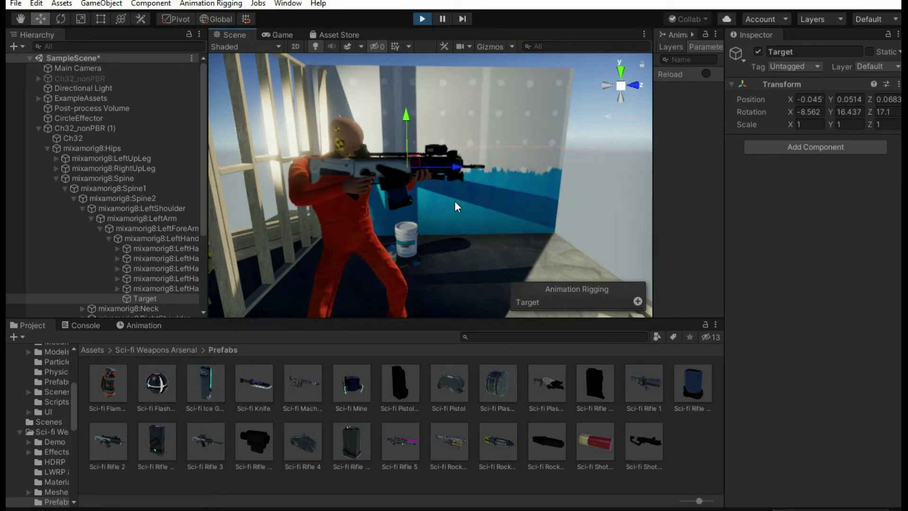
mouse_move(397, 208)
right_down()
mouse_move(375, 187)
mouse_move(442, 205)
mouse_move(411, 197)
mouse_move(407, 214)
right_up()
key(w)
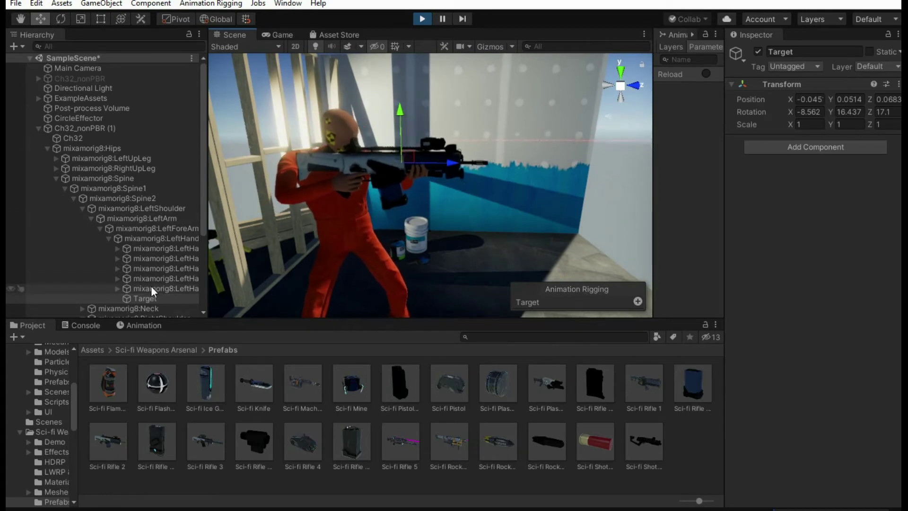
Copy the Transform component of Target while the scene is playing.
click(177, 280)
click(145, 298)
click(898, 84)
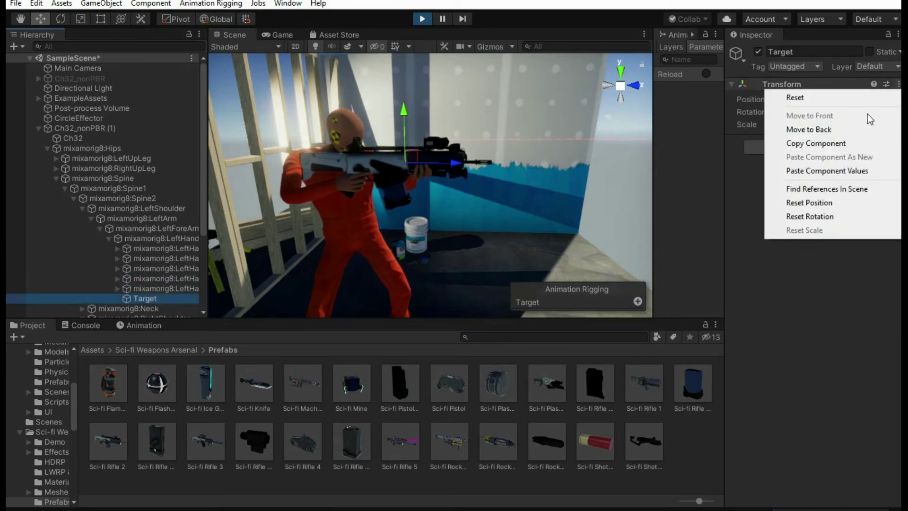
click(840, 143)
click(898, 84)
click(842, 144)
Exit play mode, paste the copied component values onto Target's Transform and play the scene again.
click(423, 19)
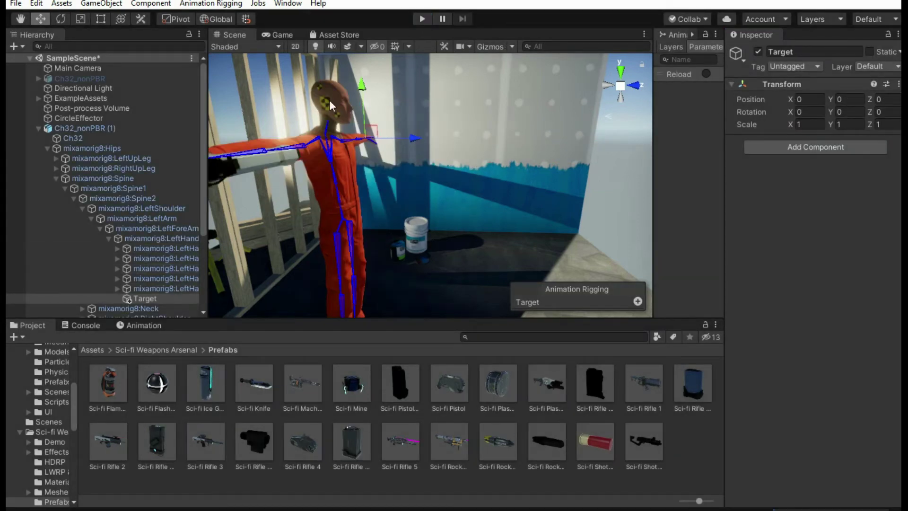
click(900, 85)
click(830, 176)
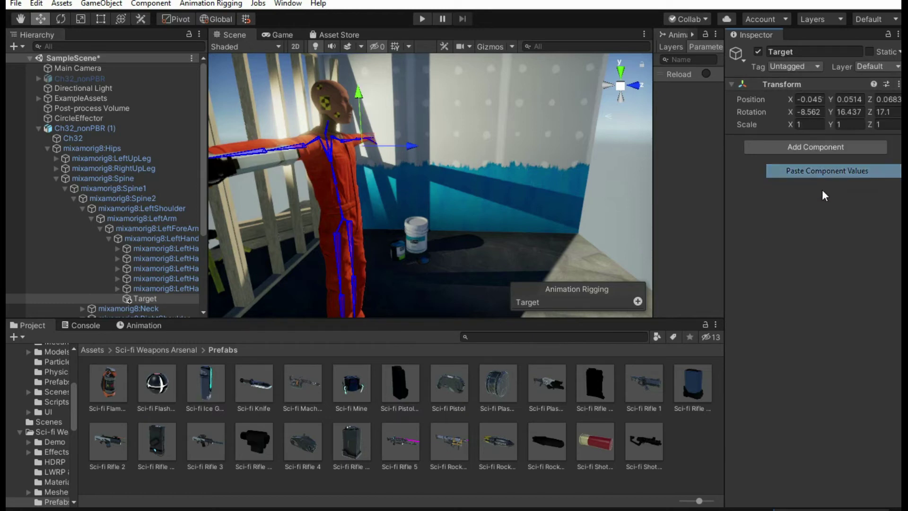
click(416, 18)
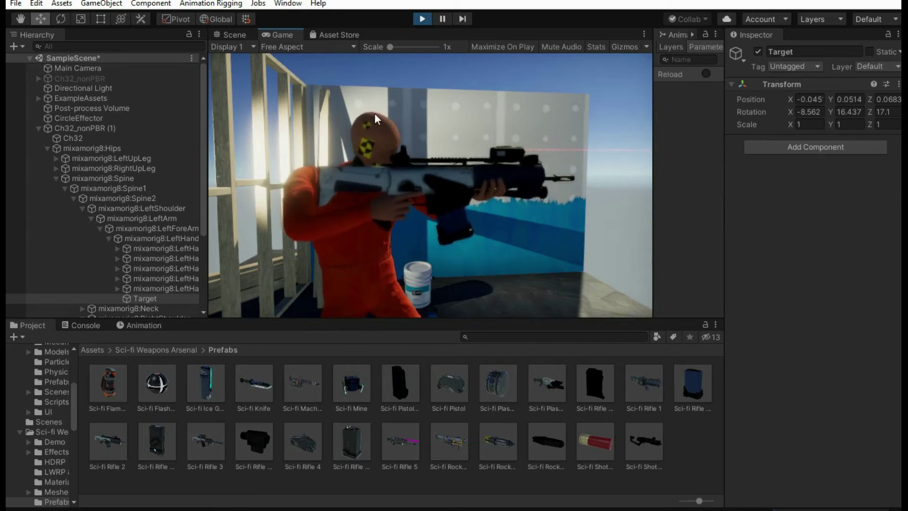
Readjust Target to position about X -0.057, Y 0.07, Z 0.055 and rotation about X -4.786, Y 41.925, Z 14.874.
right_drag(438, 129, 430, 185)
key(s)
key(w)
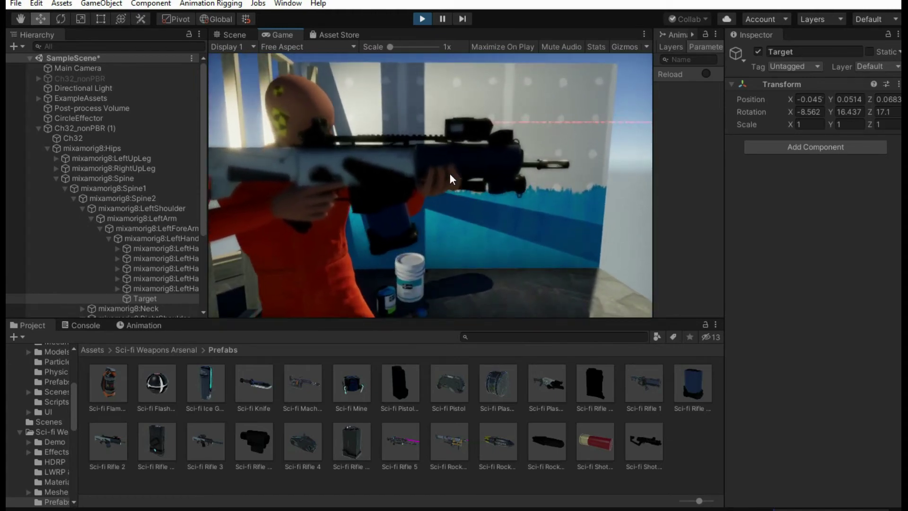
right_drag(434, 179, 428, 182)
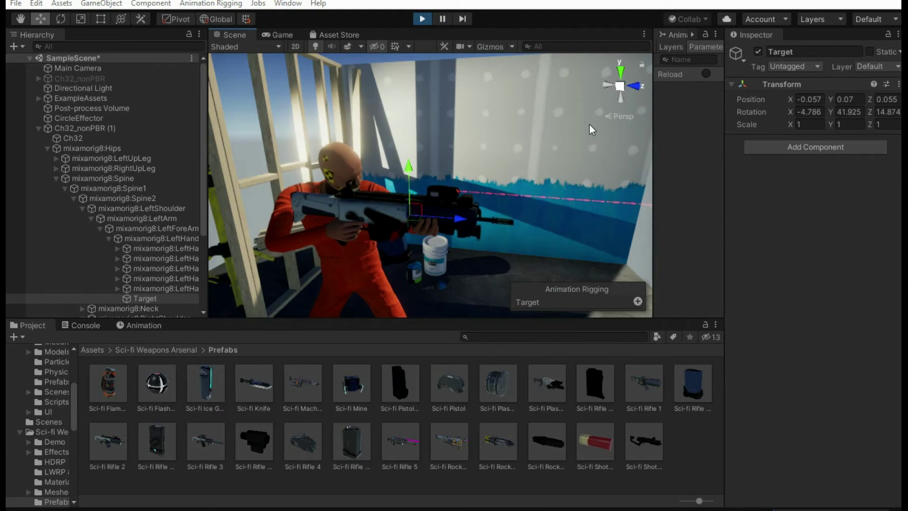
Examine the left hand's grip on the rifle from near and far in the Scene view.
right_drag(547, 116, 480, 129)
key(w)
key(s)
key(w)
key(s)
key(w)
key(s)
key(w)
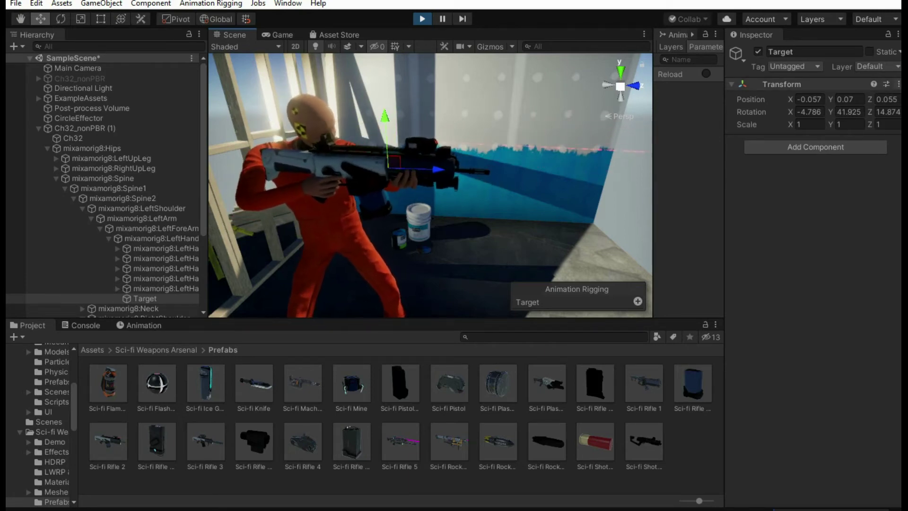
Copy Target's play-mode Transform, paste its values onto Target in edit mode and test the grip in a short play session.
right_click(889, 87)
click(839, 171)
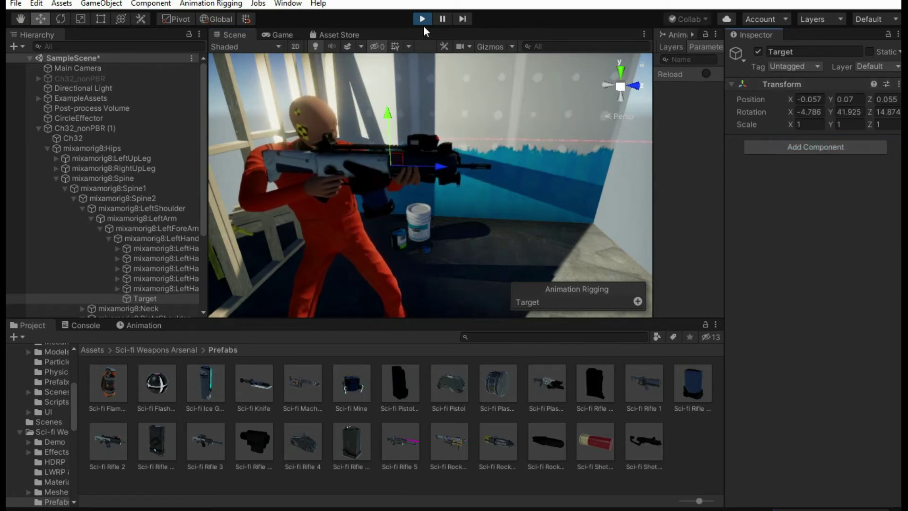
click(424, 19)
right_click(889, 85)
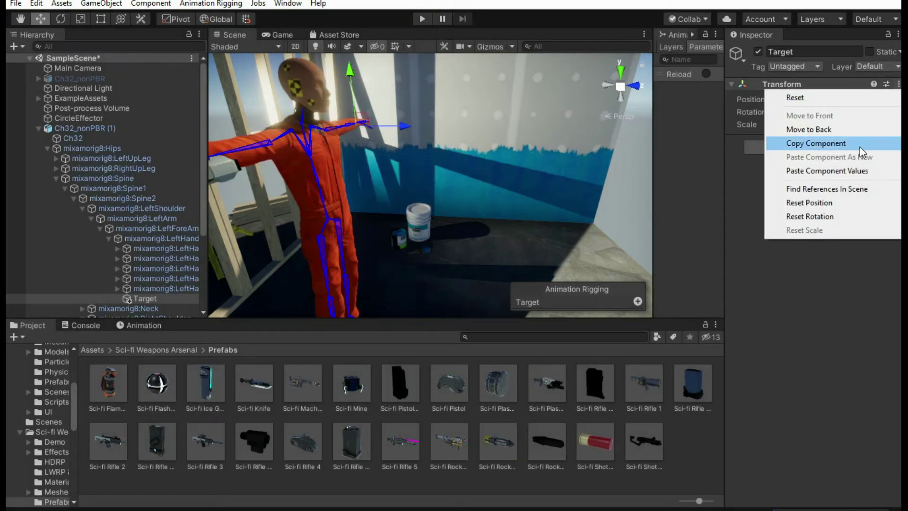
click(858, 171)
click(423, 19)
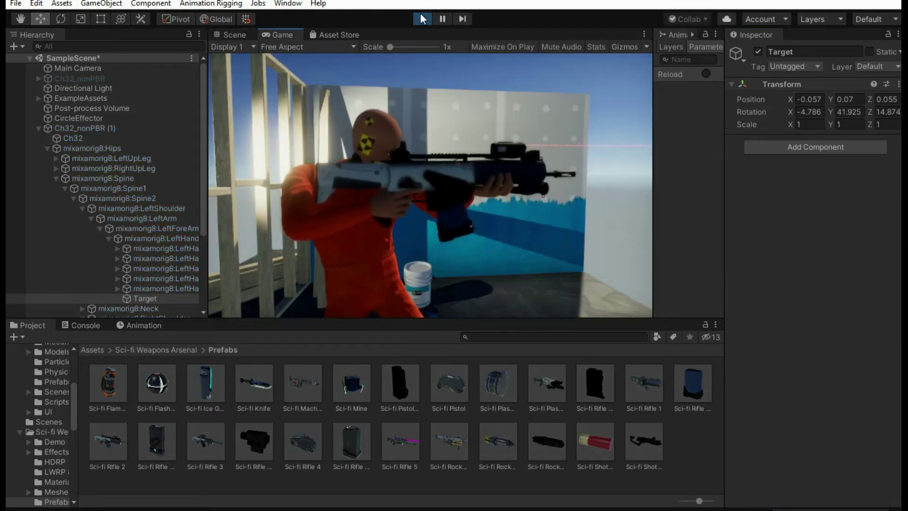
click(423, 19)
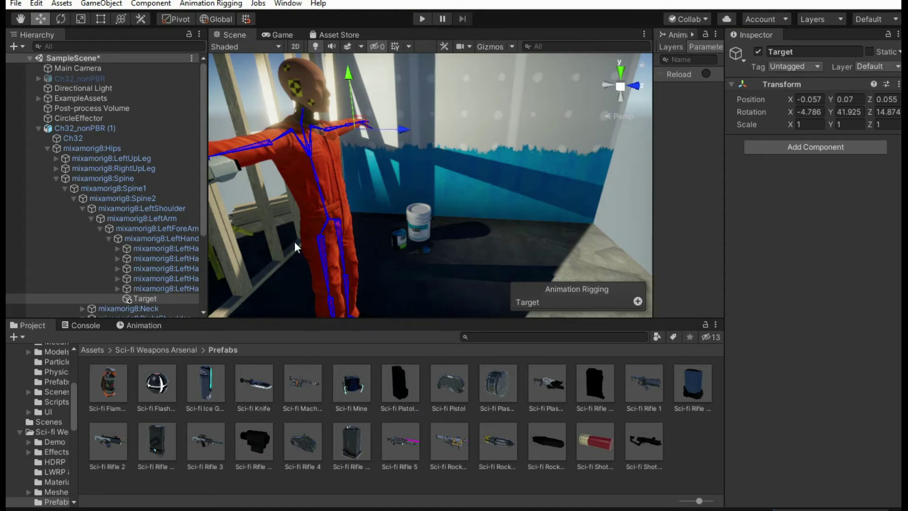
Show the Animation window, play the scene and fire the Reload trigger to test the reload animation.
click(140, 326)
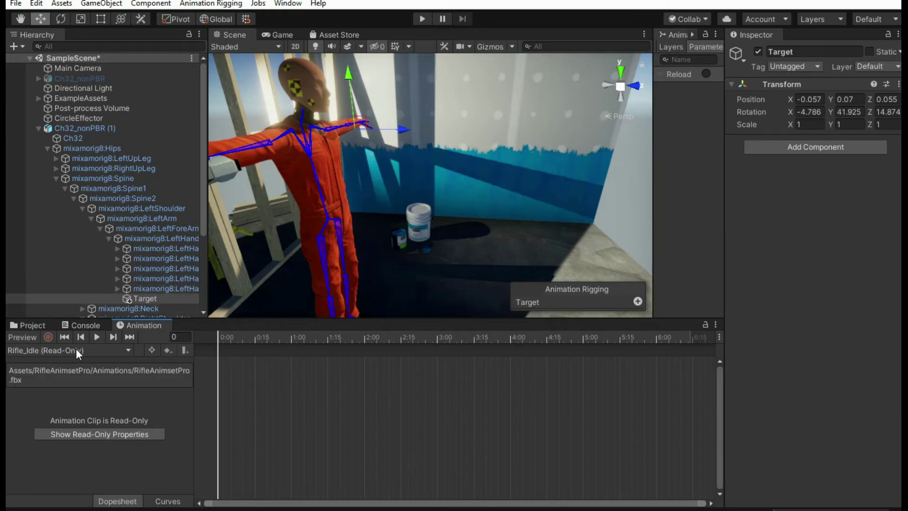
click(421, 18)
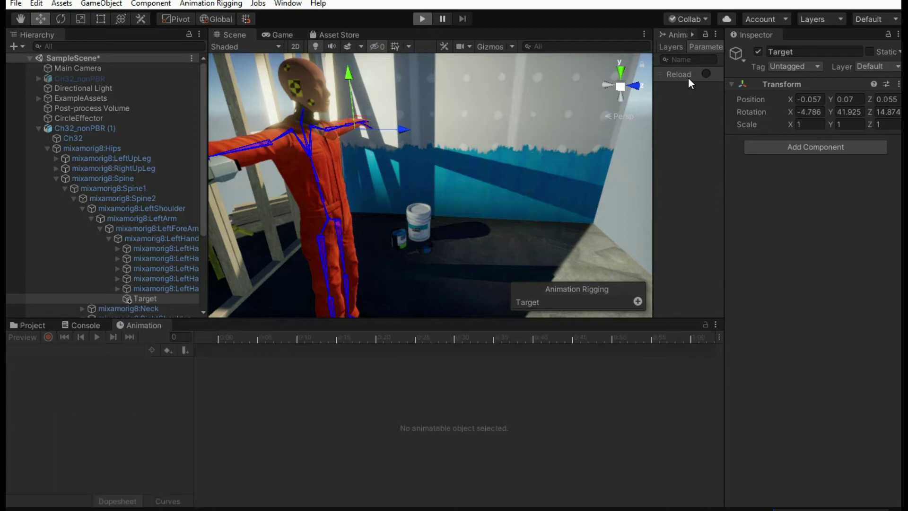
click(707, 73)
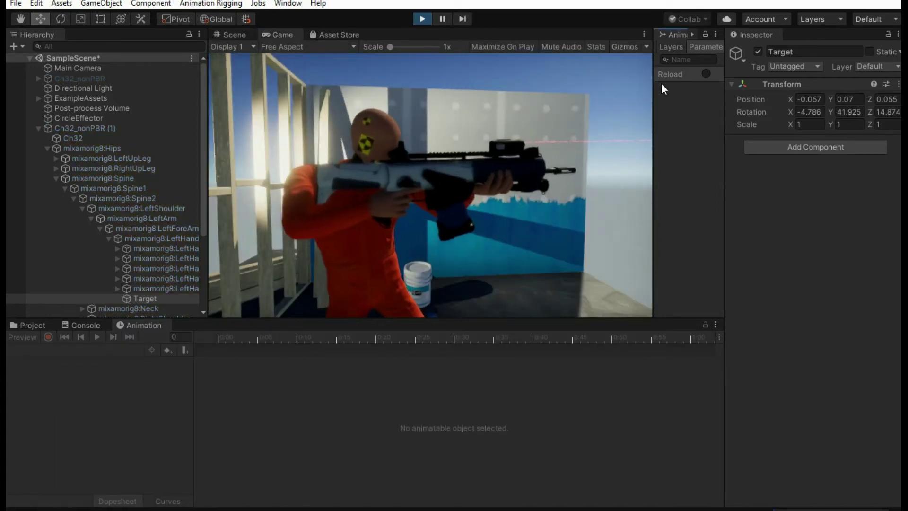
click(706, 73)
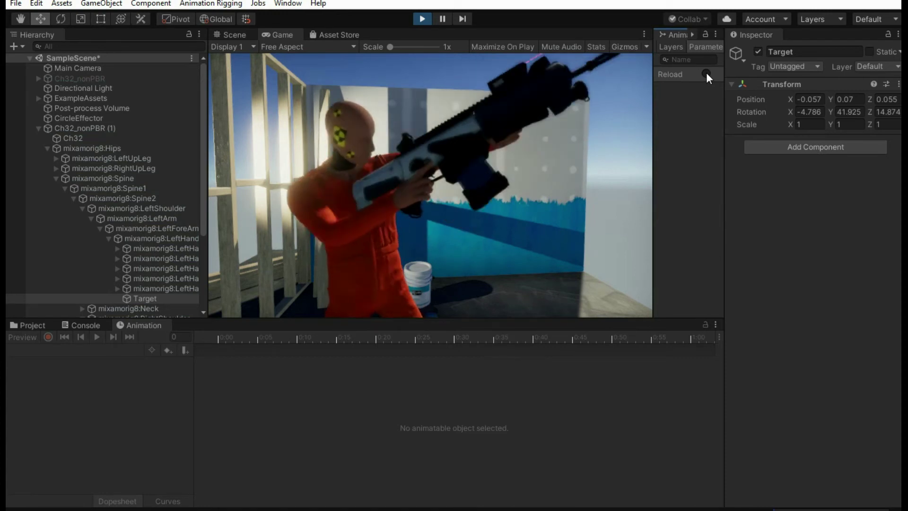
click(706, 73)
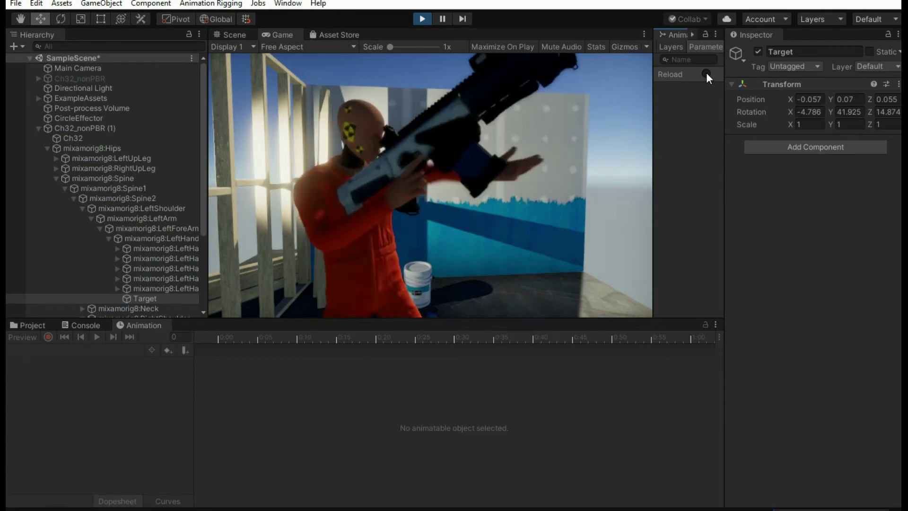
Select Ch32_nonPBR (1) and choose the Rifle_Reload_2 clip in the Animation window.
click(68, 138)
click(76, 128)
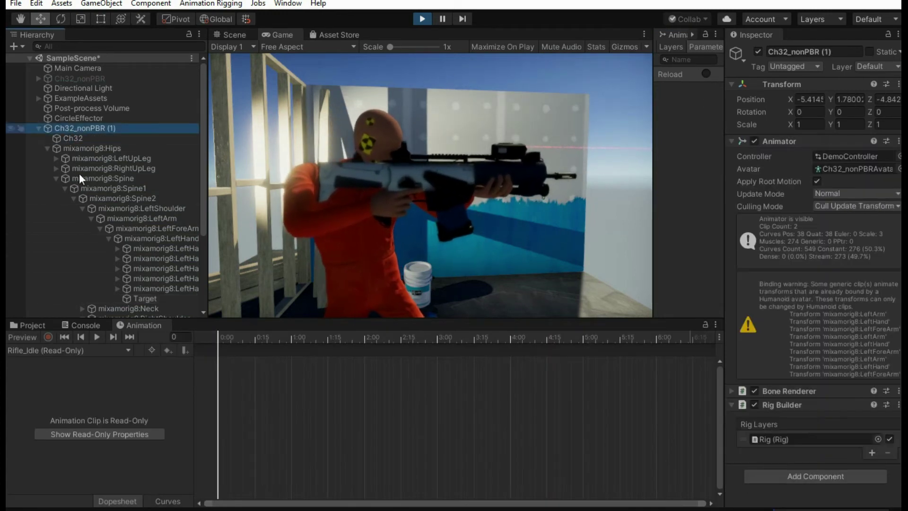
click(47, 350)
click(49, 378)
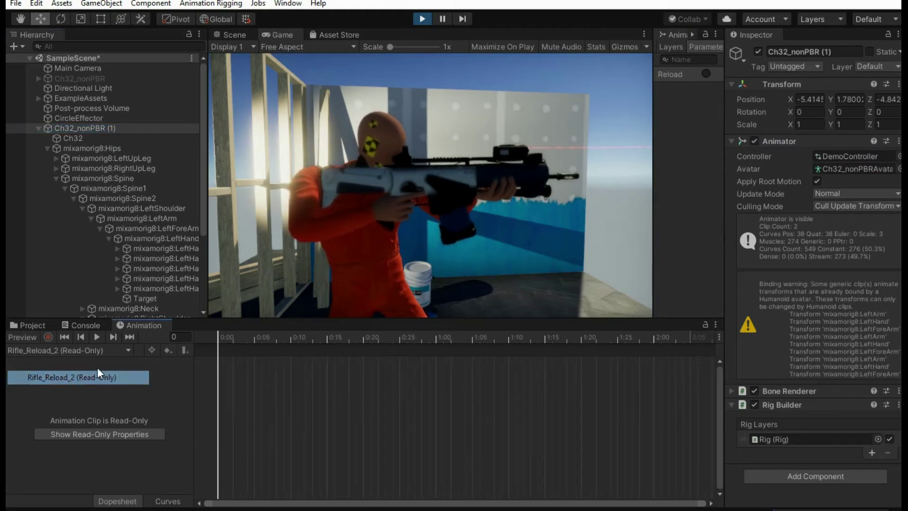
Disable the Bone Renderer of Ch32_nonPBR (1) in the Scene view.
click(237, 35)
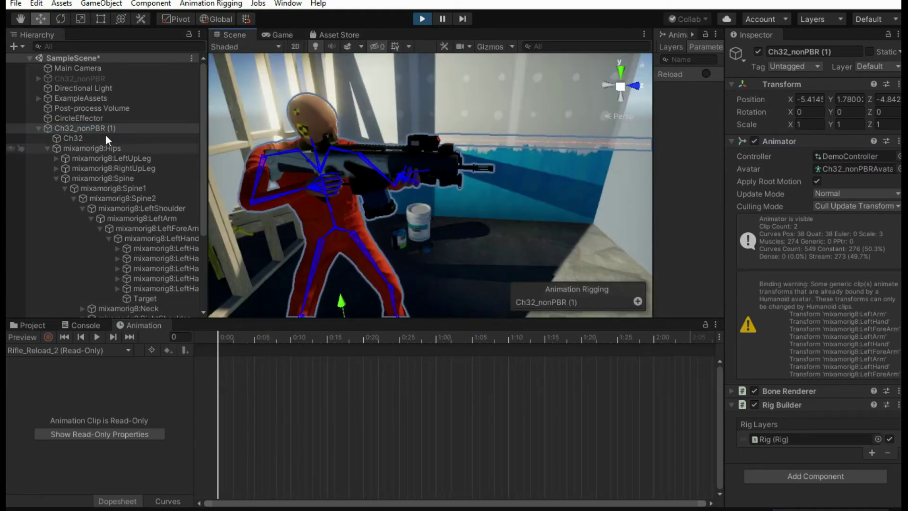
click(755, 391)
alt+drag(378, 180, 404, 174)
key(w)
right_drag(404, 174, 386, 175)
Scrub the Rifle_Reload_2 clip to frame 28, where the left hand is at the magazine.
click(56, 347)
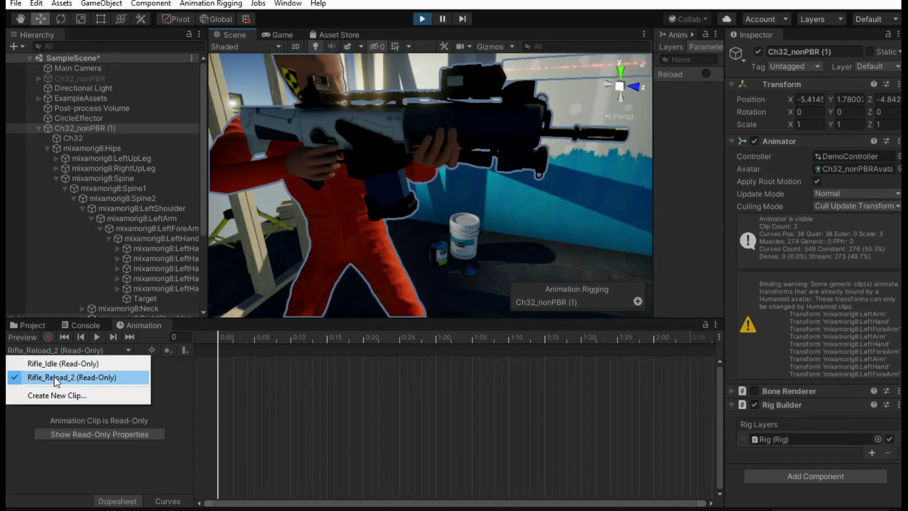
click(71, 377)
click(240, 340)
drag(247, 349, 356, 358)
right_drag(497, 184, 256, 162)
key(d)
key(s)
right_drag(361, 242, 494, 220)
key(a)
drag(356, 334, 419, 344)
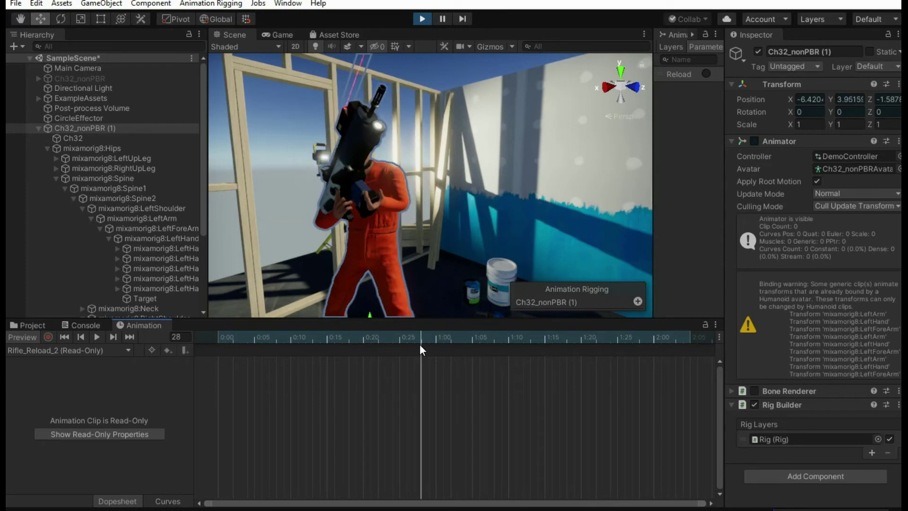
Examine how the left hand meets the rifle's magazine at frame 28 of the reload clip.
right_drag(403, 251, 440, 199)
key(w)
key(s)
key(w)
mouse_move(421, 339)
mouse_down()
mouse_move(433, 333)
mouse_move(405, 341)
mouse_move(422, 339)
mouse_up()
key(s)
mouse_move(461, 182)
right_down()
mouse_move(452, 197)
mouse_move(464, 185)
mouse_move(462, 197)
right_up()
key(w)
key(s)
key(w)
Select Target and rotate it to about X 15.199, Y 8.383, Z 17.637 to turn the left hand toward the magazine.
scroll(137, 256, down, 2)
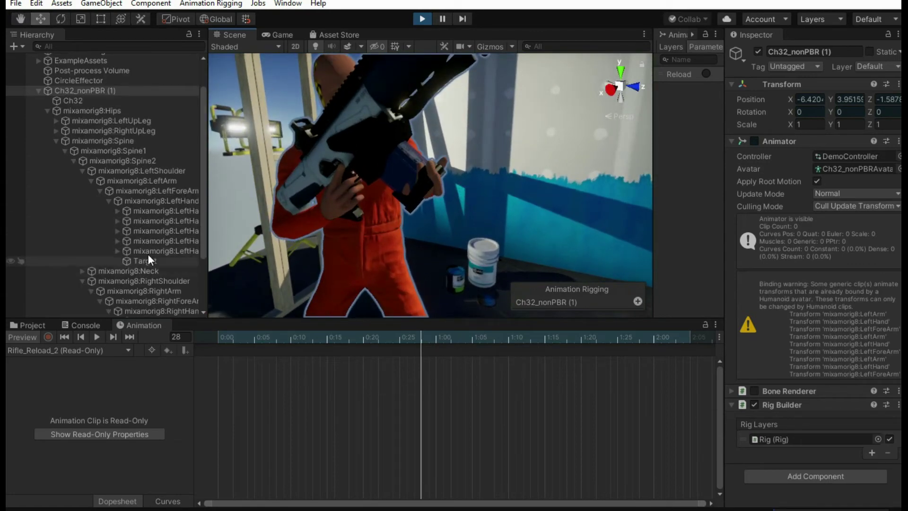
click(39, 325)
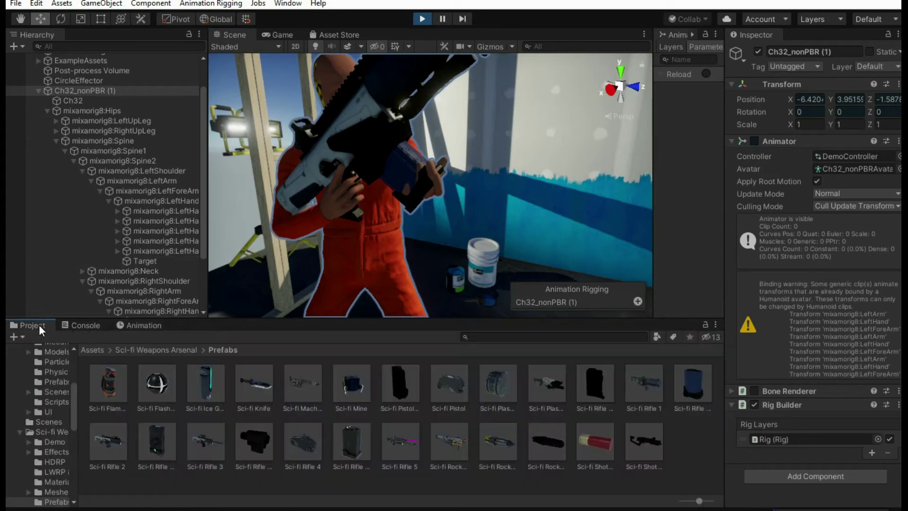
click(169, 261)
mouse_move(413, 165)
right_down()
mouse_move(399, 134)
mouse_move(409, 166)
right_up()
key(w)
key(e)
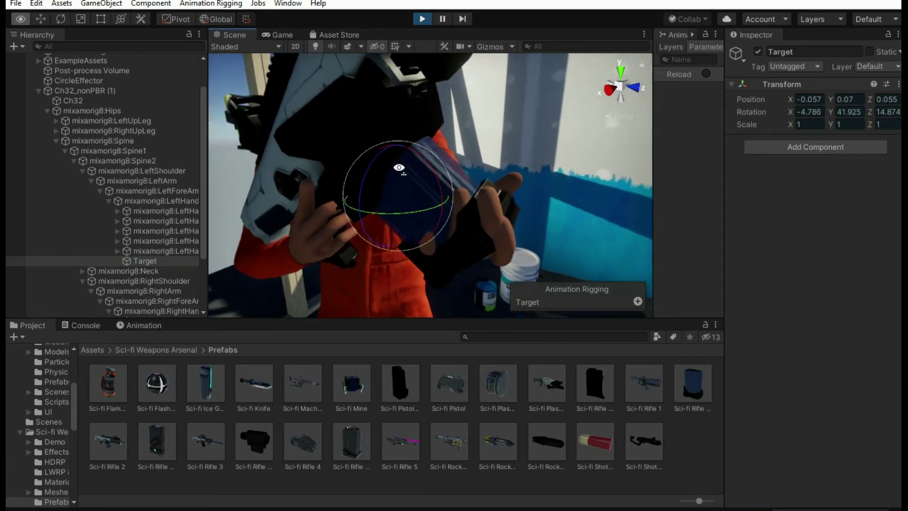
drag(433, 180, 408, 138)
right_drag(397, 138, 351, 97)
key(w)
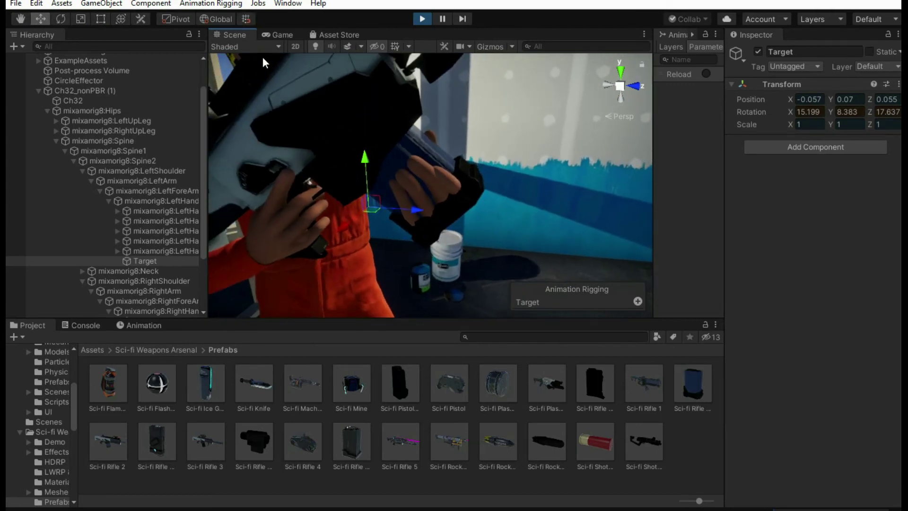
Switch the handles to local orientation and move Target to about X -0.060, Y 0.0759, Z 0.0335.
click(220, 18)
right_drag(265, 71, 286, 84)
click(219, 16)
click(213, 17)
right_drag(332, 103, 339, 112)
drag(354, 181, 383, 166)
right_drag(383, 167, 323, 202)
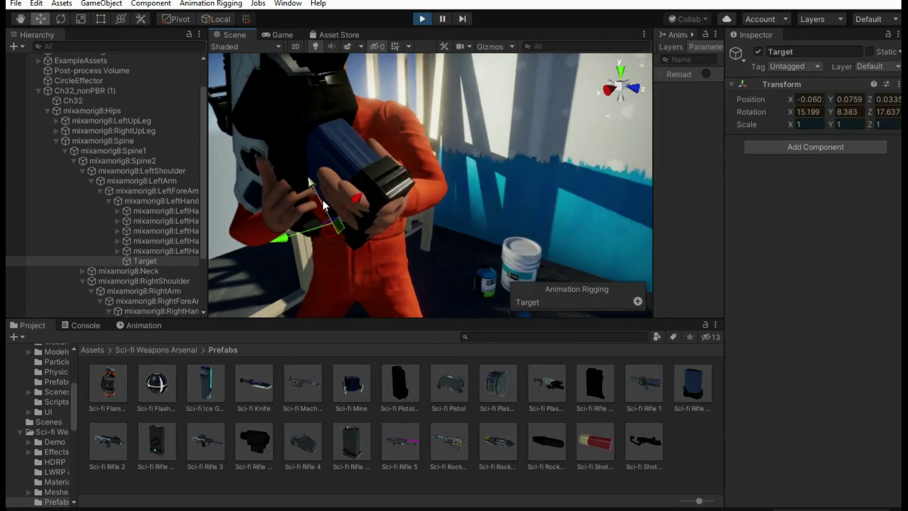
Move Target to about X -0.078, Y 0.0962, Z 0.0334 and rotate it to about X 14.496, Y 6.988, Z 10.11.
drag(309, 191, 315, 193)
right_drag(314, 193, 267, 199)
right_drag(347, 235, 382, 240)
drag(375, 247, 385, 246)
right_drag(384, 246, 426, 239)
key(e)
drag(436, 236, 425, 243)
right_drag(426, 244, 440, 240)
key(w)
drag(440, 237, 346, 240)
right_drag(421, 205, 356, 209)
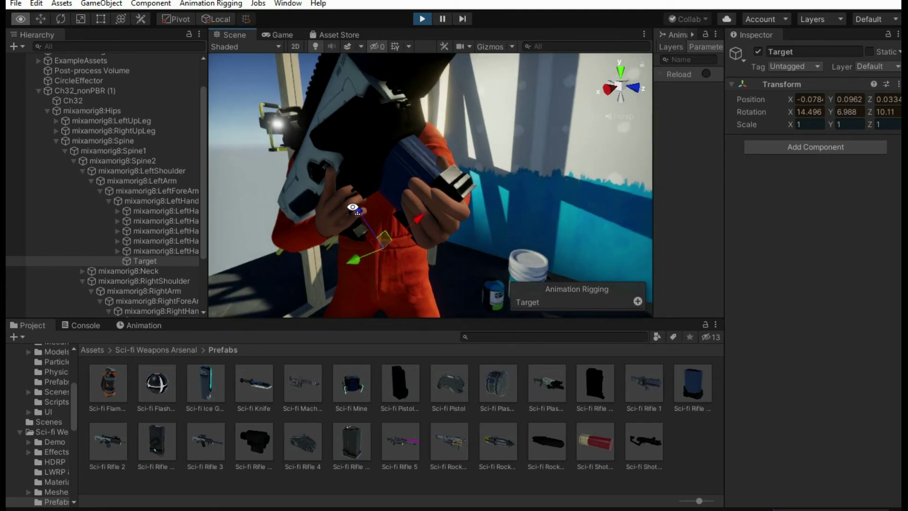
Rotate Target to about X 15.521, Y 6.302, Z 15.137 to fit the left hand around the magazine.
right_drag(424, 201, 524, 199)
key(e)
drag(447, 235, 436, 241)
right_drag(436, 241, 503, 209)
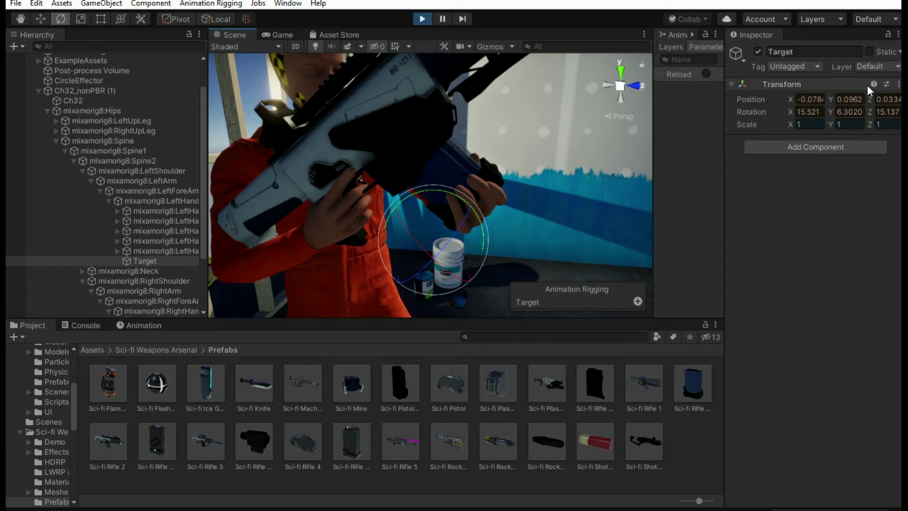
Copy Target's Transform component and bring up the Animation window.
click(898, 85)
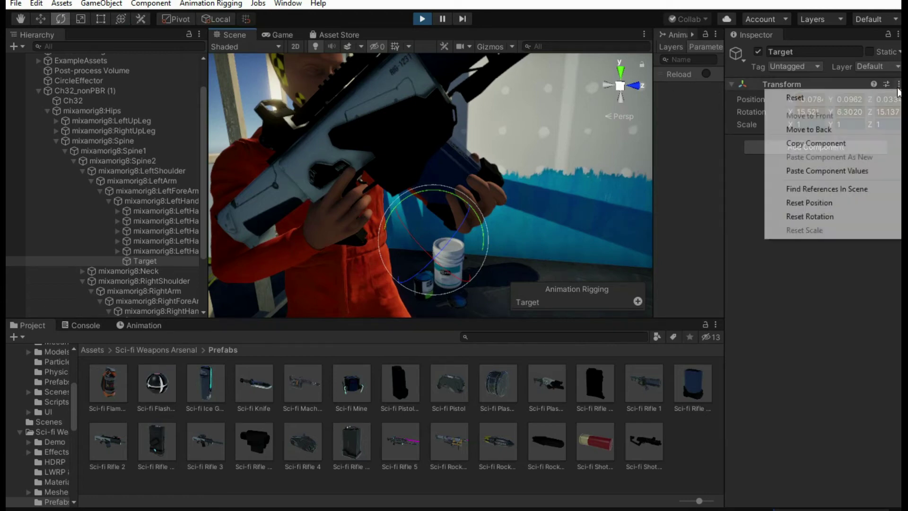
click(849, 143)
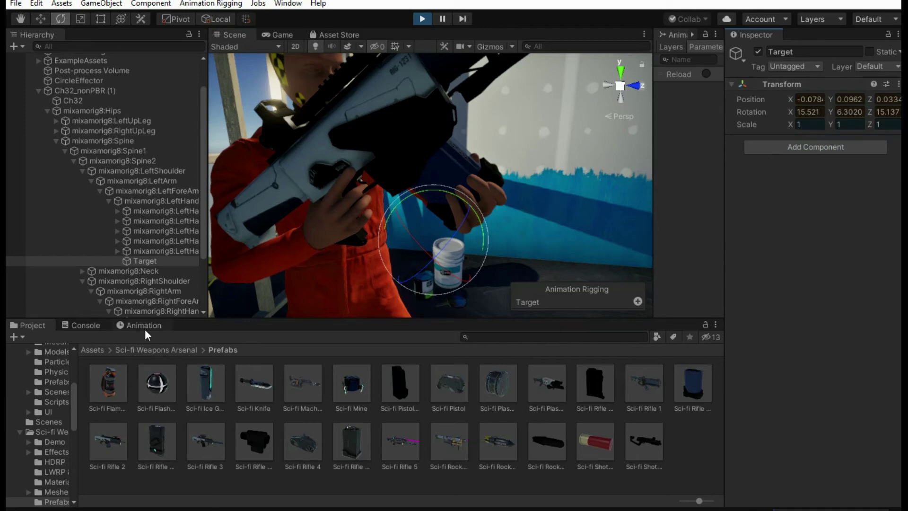
click(143, 327)
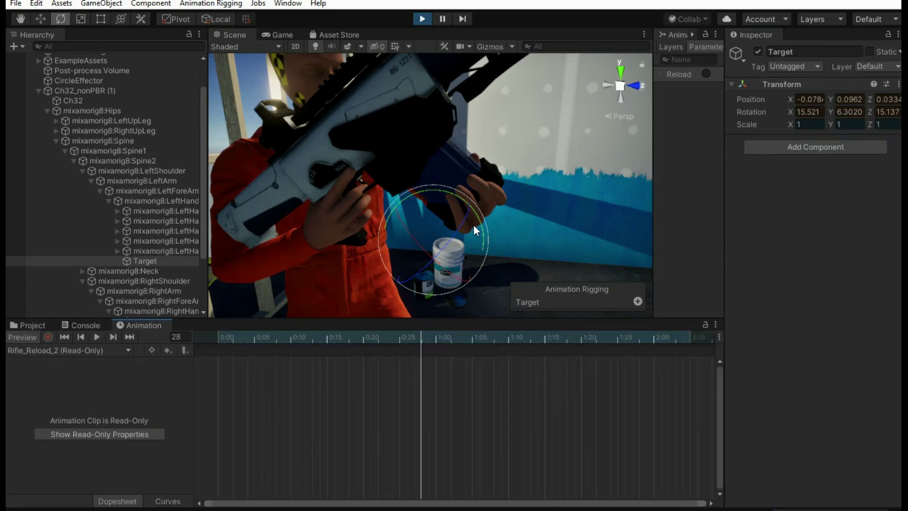
Rotate Target to about X 17.222, Y 5.351, Z 14.776 and copy its Transform component before exiting Play mode.
drag(447, 235, 441, 234)
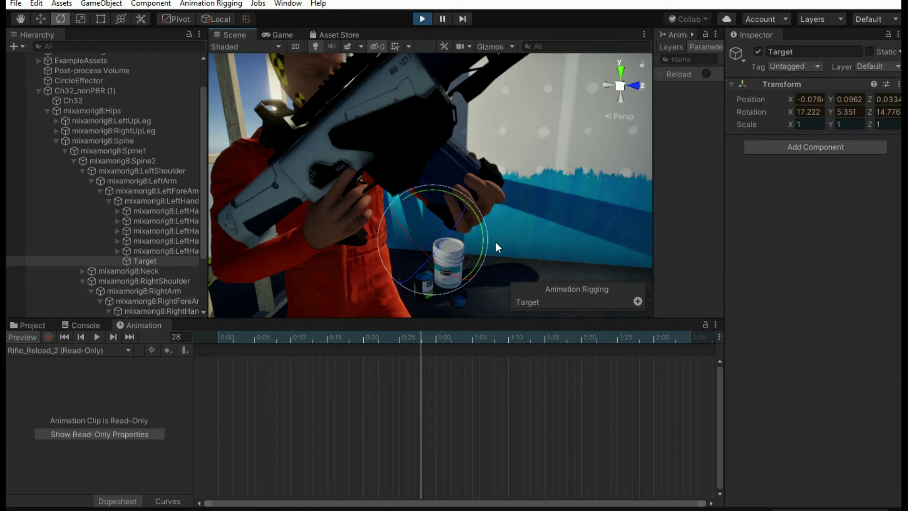
click(899, 86)
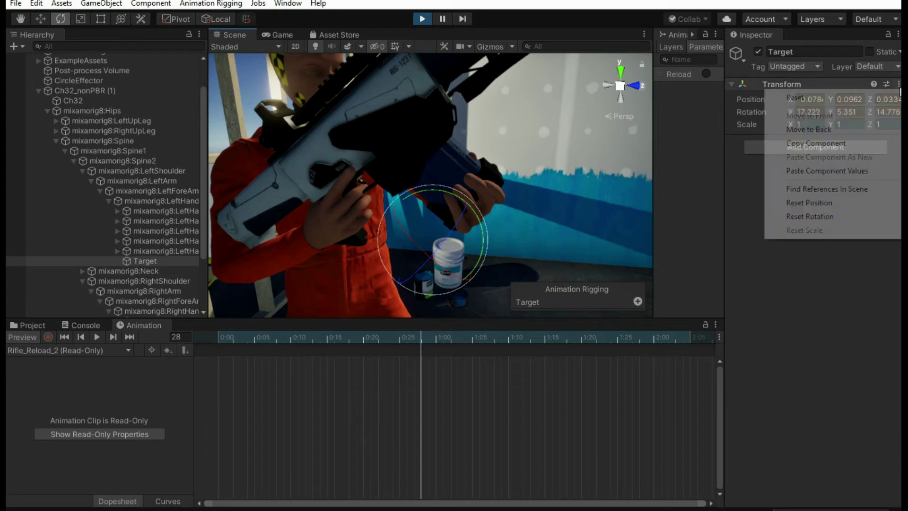
click(847, 145)
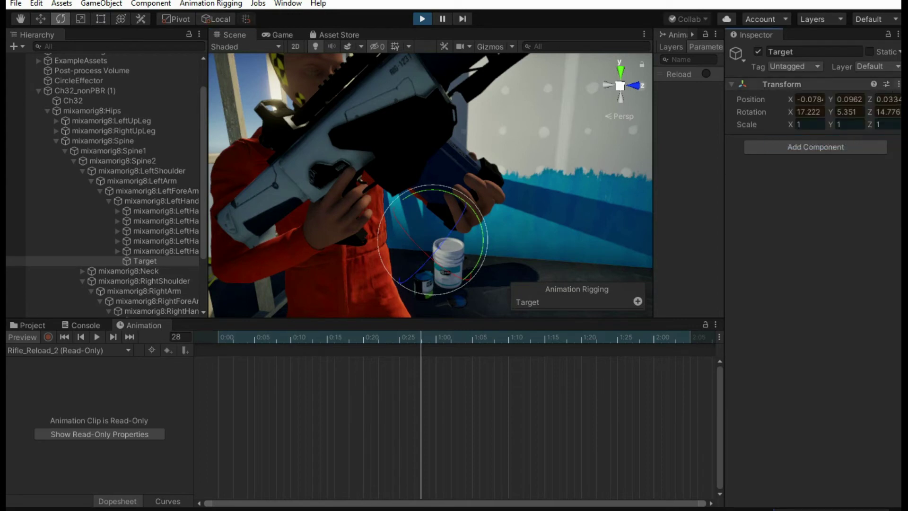
click(899, 84)
click(838, 143)
click(420, 20)
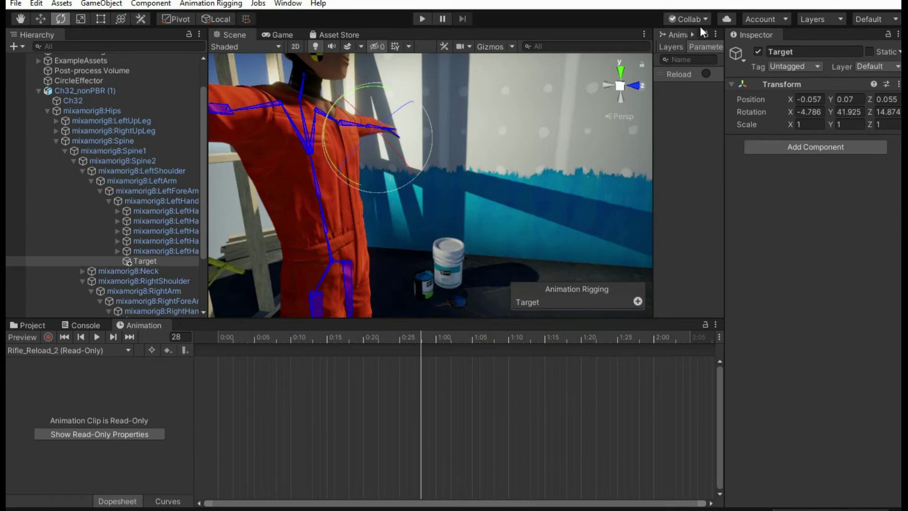
Dock the Animator window alongside the Scene and Game views and select the Reload state.
drag(680, 36, 451, 54)
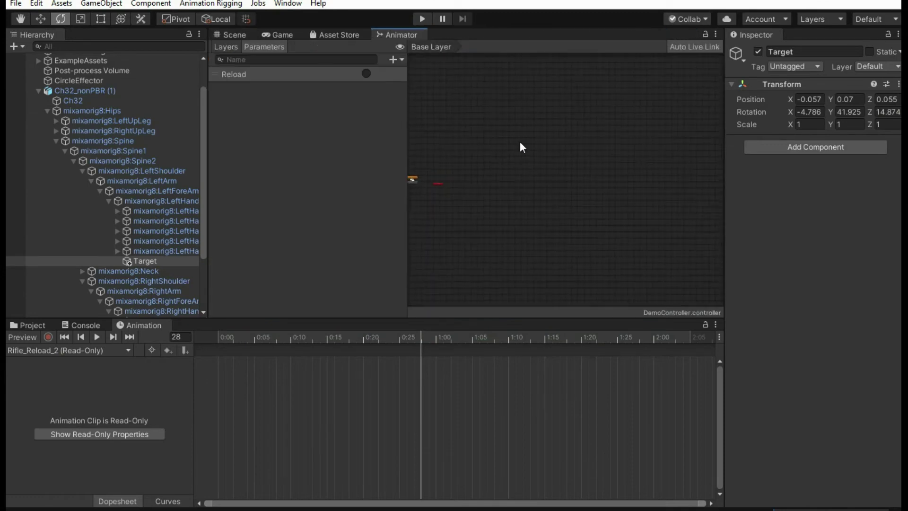
click(546, 129)
scroll(560, 117, up, 5)
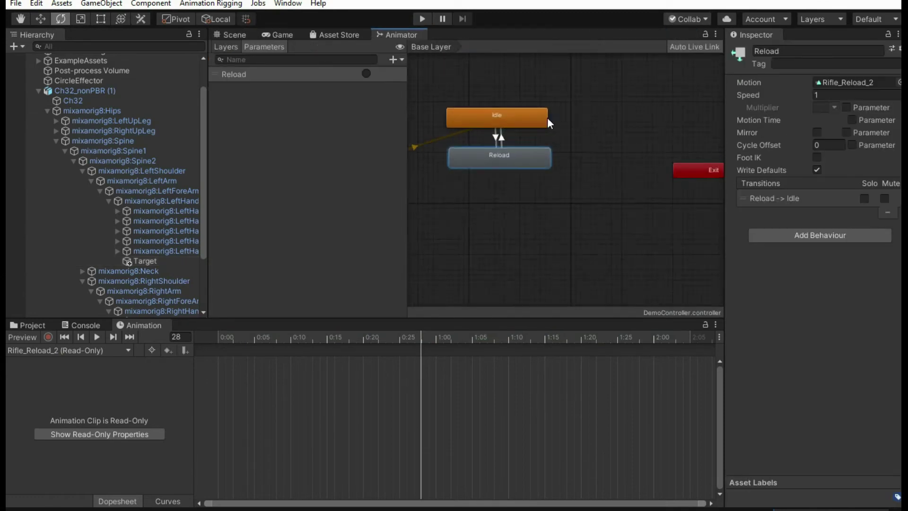
Locate the Reload state's Rifle_Reload_2 clip in the project's Animations folder and duplicate it.
click(29, 326)
click(847, 82)
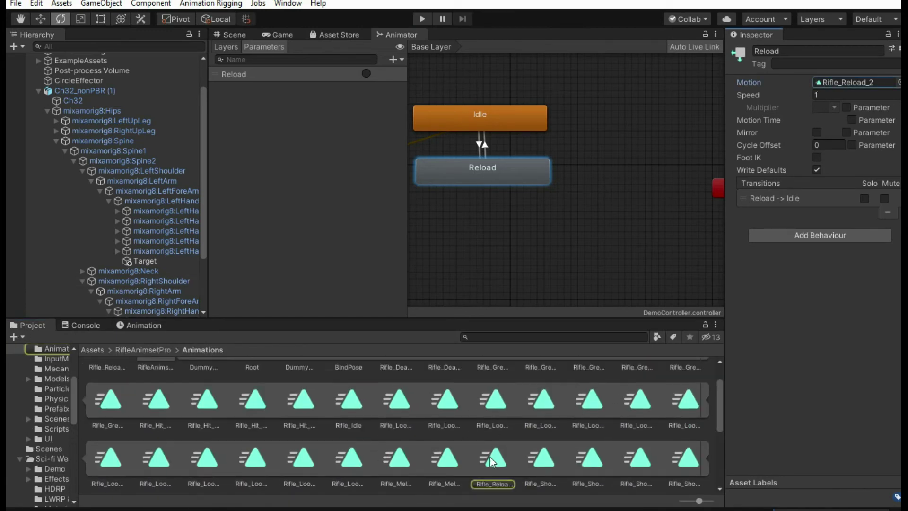
scroll(490, 466, up, 2)
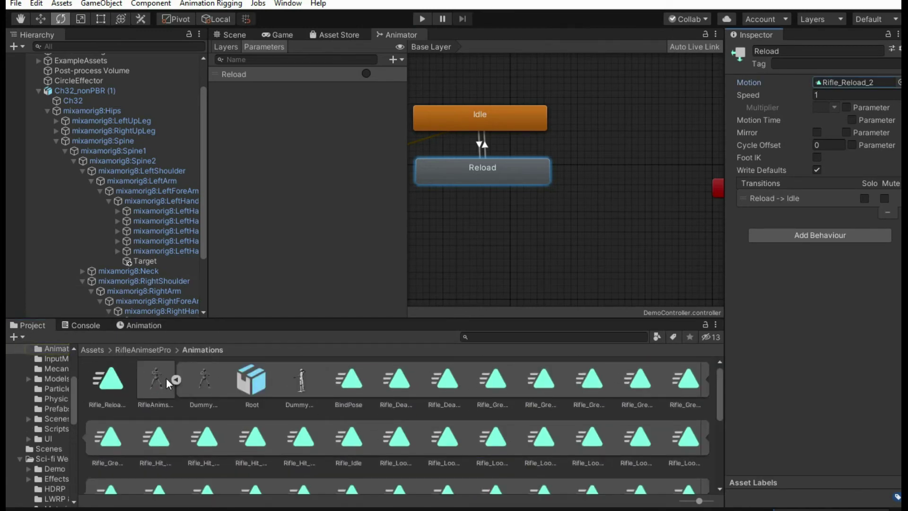
scroll(168, 378, down, 2)
scroll(505, 431, down, 2)
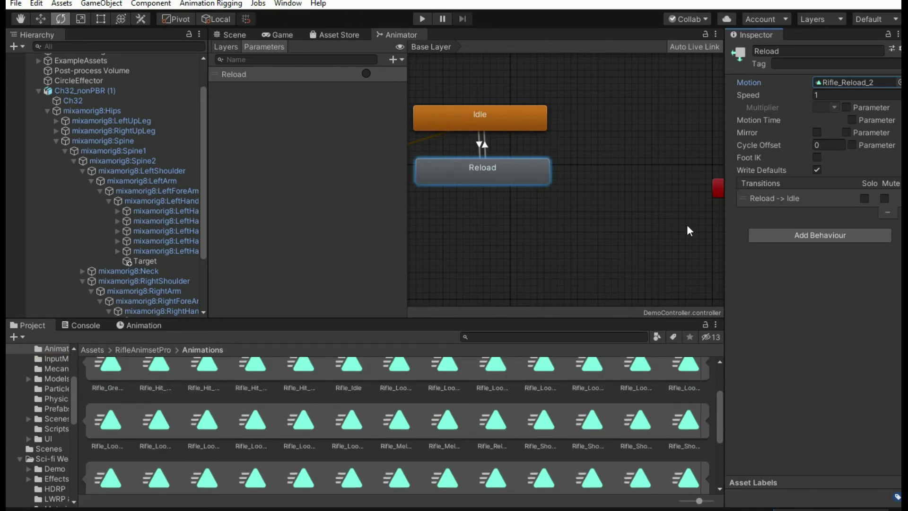
click(860, 83)
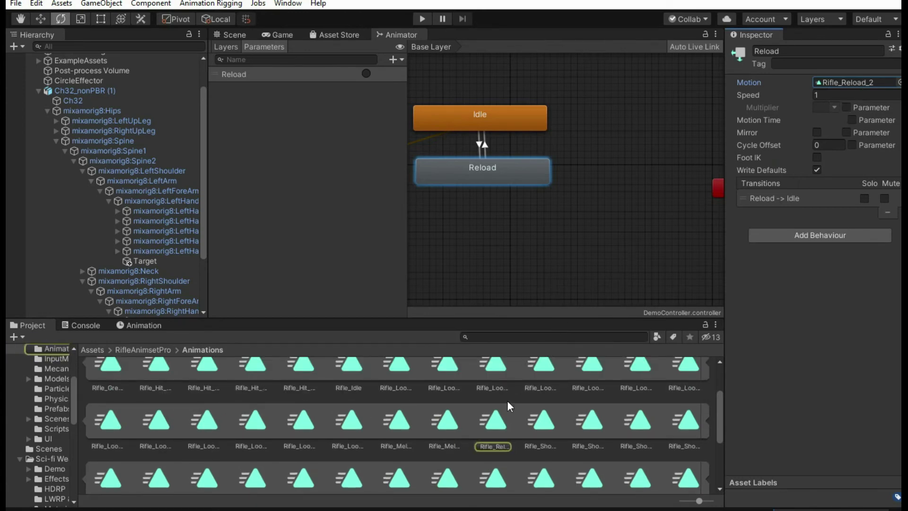
click(495, 422)
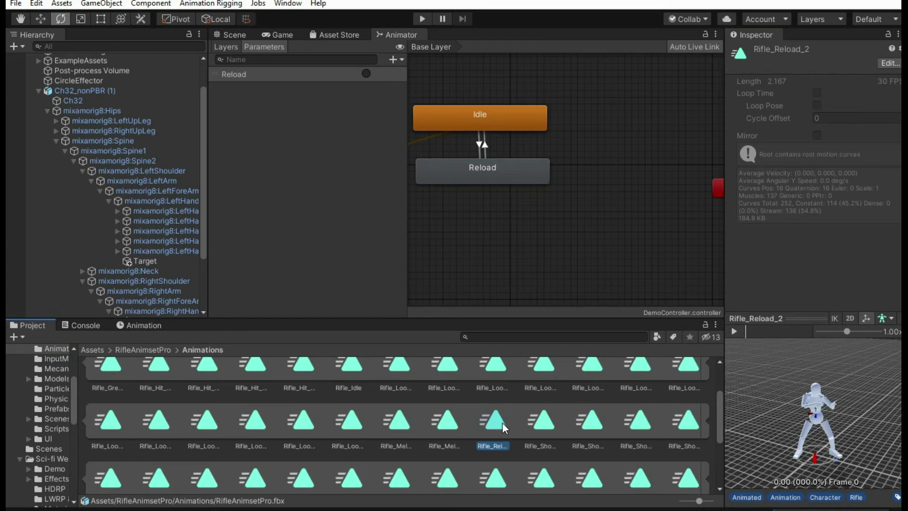
key(ctrl+d)
click(223, 384)
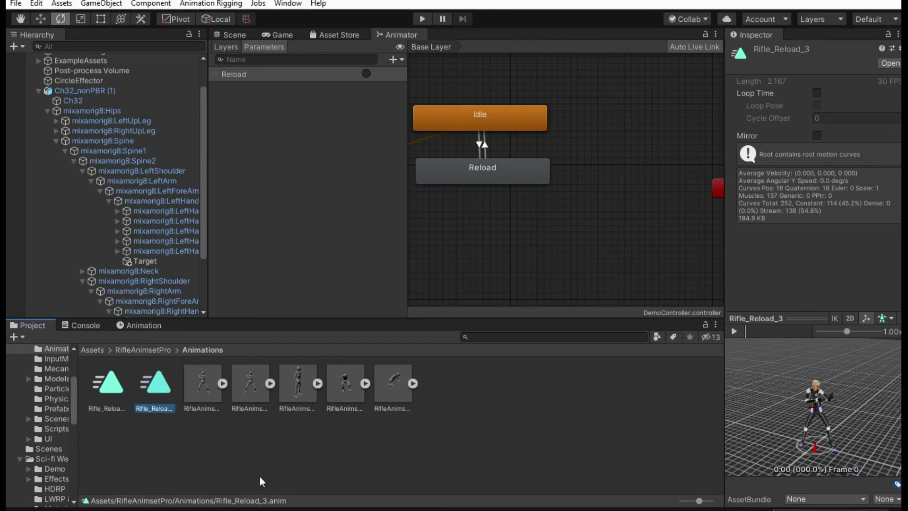
Assign the duplicated clip Rifle_Reload_3 as the Reload state's motion and enter Play mode.
click(485, 161)
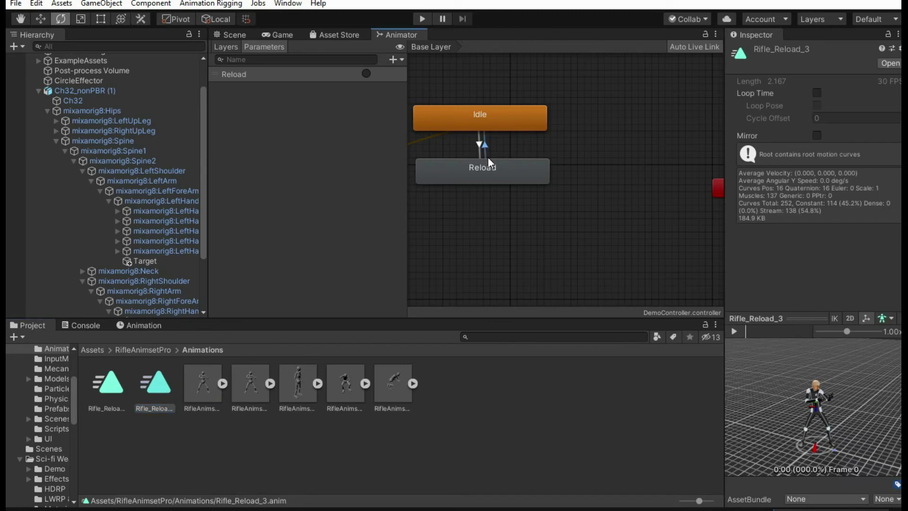
drag(168, 384, 849, 84)
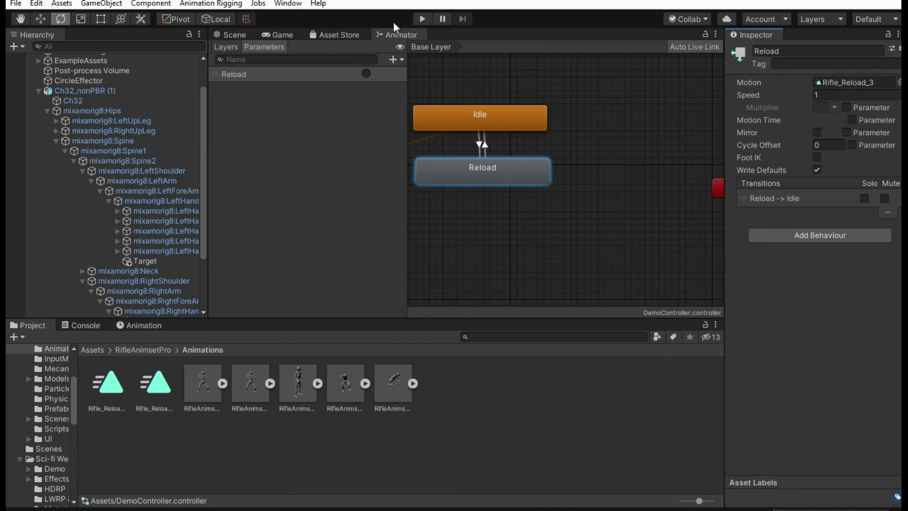
click(422, 19)
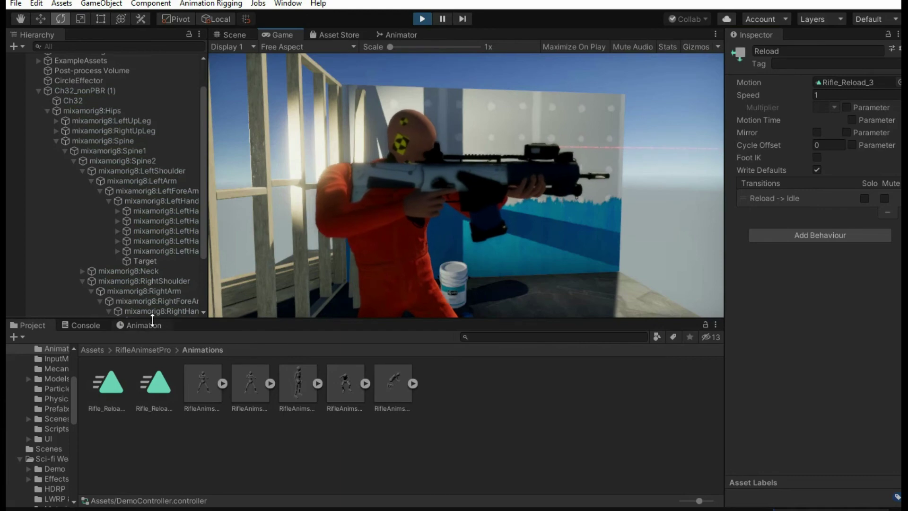
Open the Rifle_Reload_3 clip of Ch32_nonPBR (1) in the Animation window and go to frame 28.
click(138, 325)
click(67, 91)
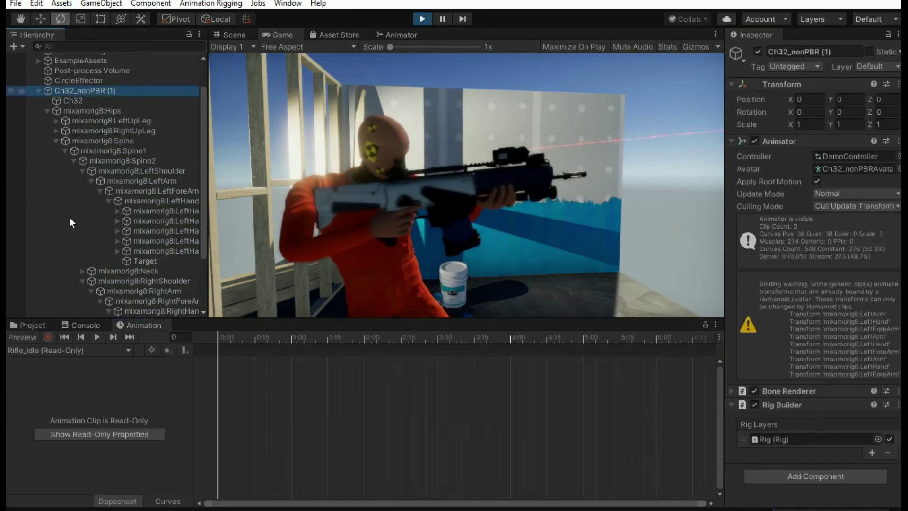
click(64, 354)
click(63, 379)
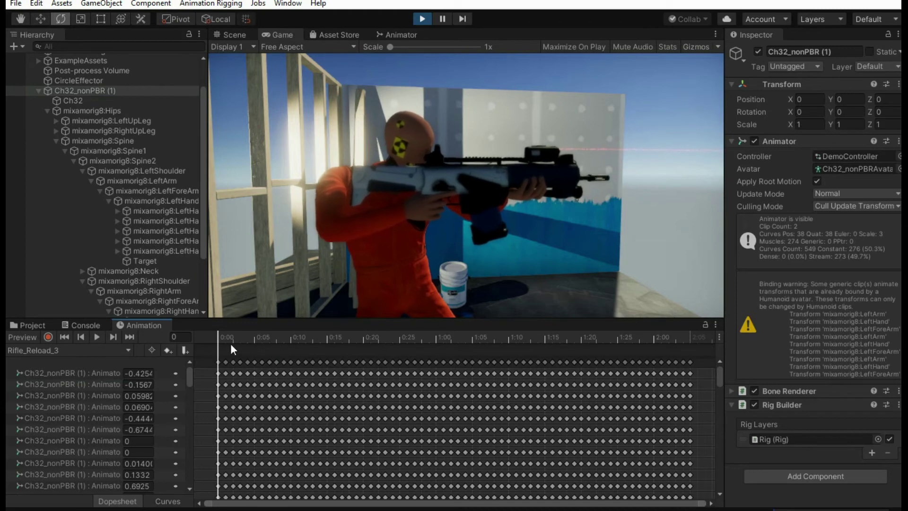
mouse_move(220, 340)
mouse_down()
mouse_move(296, 342)
mouse_move(219, 343)
mouse_up()
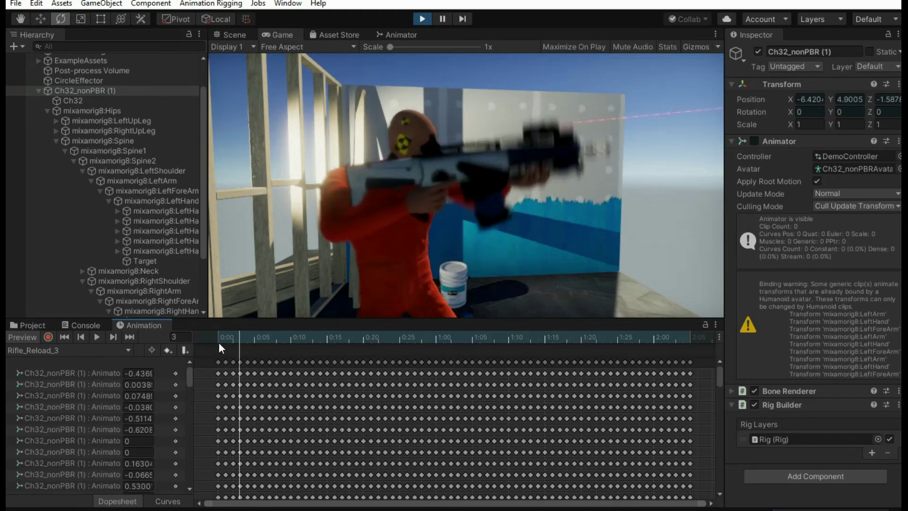
click(184, 335)
text(28)
key(Return)
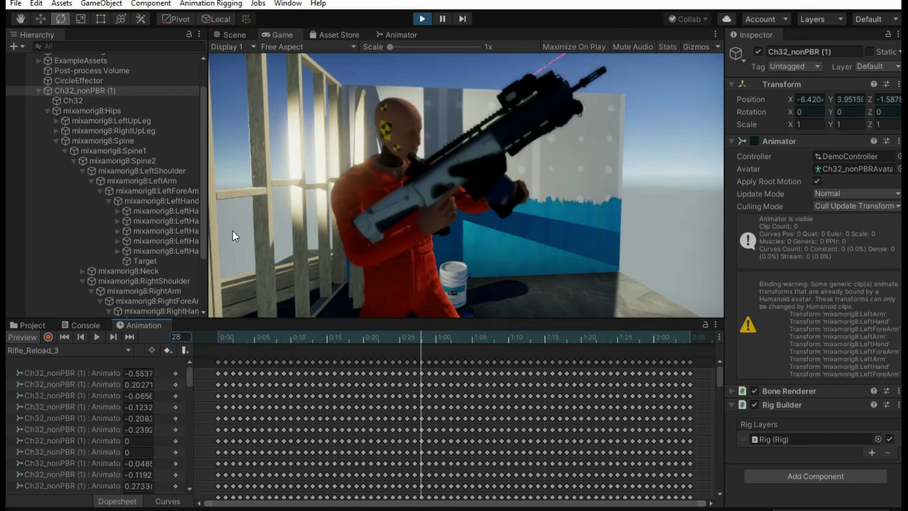
Start keyframe recording at frame 28 and paste the copied Transform values onto Target.
click(48, 337)
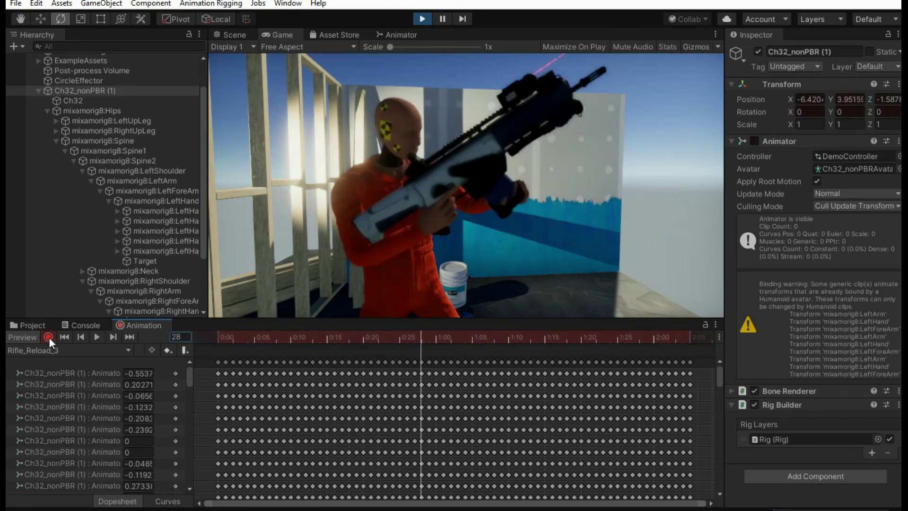
click(139, 262)
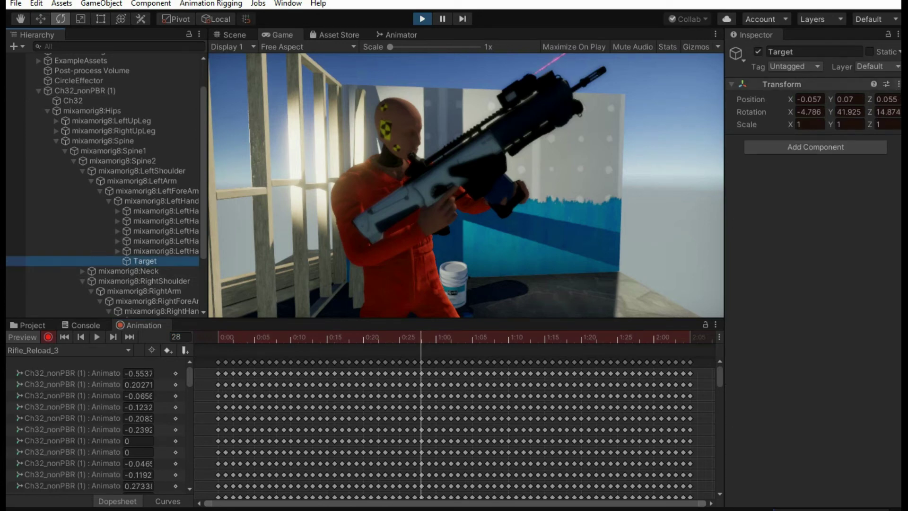
click(899, 84)
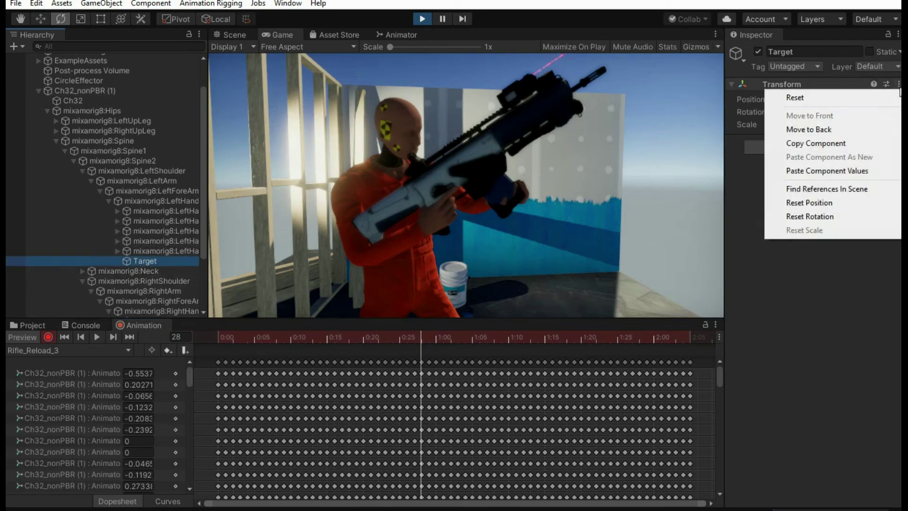
click(846, 171)
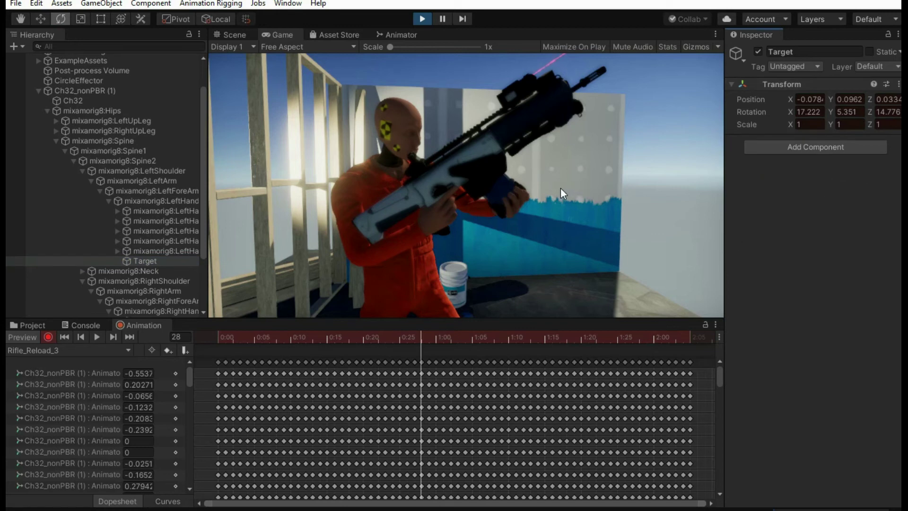
click(535, 164)
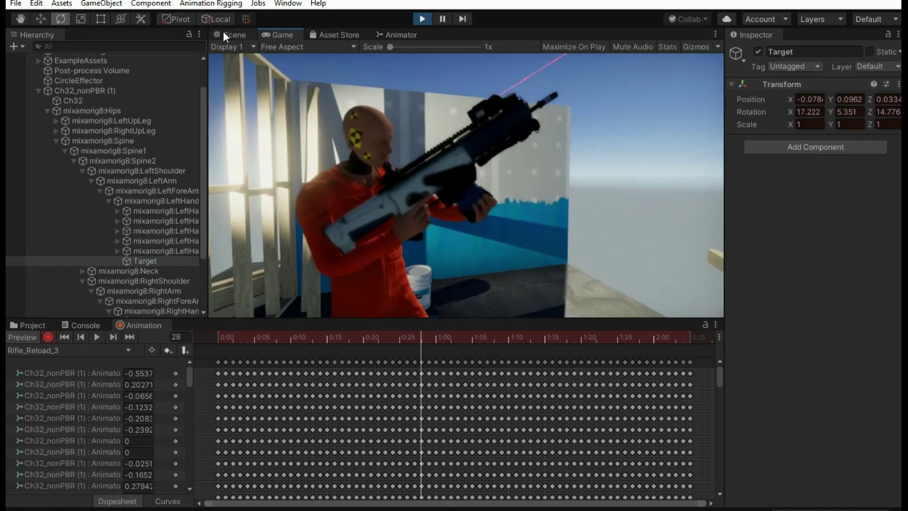
In the Scene view, pause recording and disable the Bone Renderer on Ch32_nonPBR (1) to hide the bones.
click(232, 34)
key(w)
right_drag(459, 155, 475, 141)
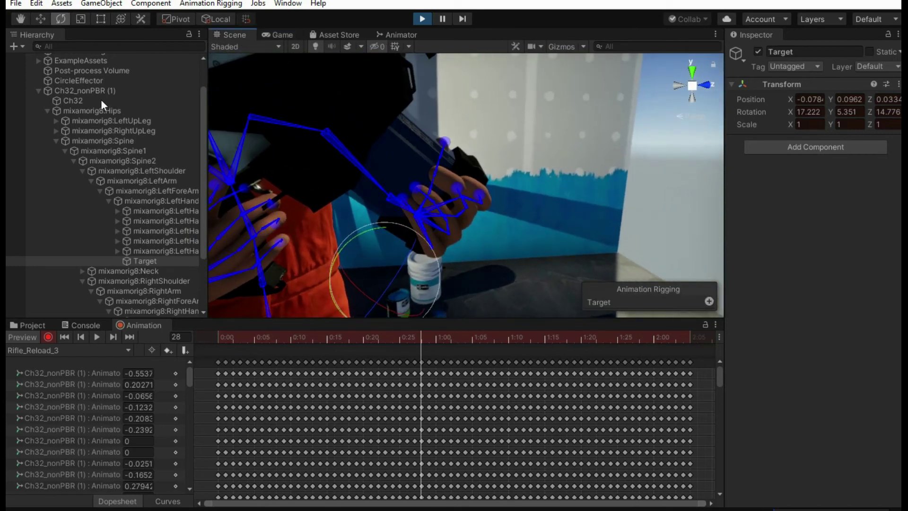
click(69, 90)
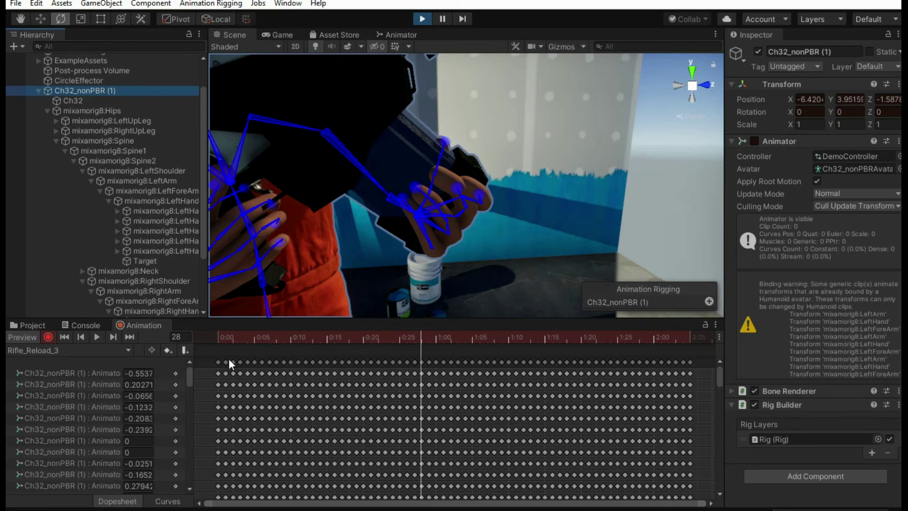
click(52, 339)
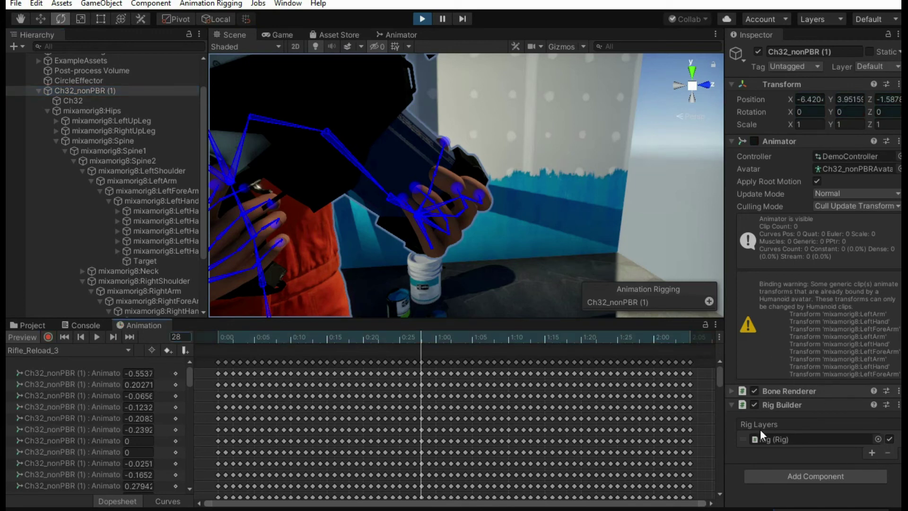
click(754, 391)
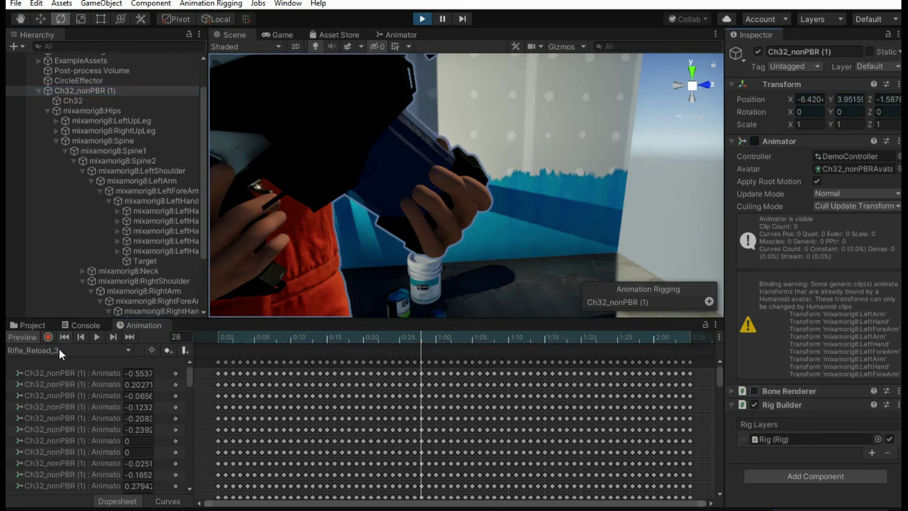
Resume recording and adjust Target to about position X -0.068, Y 0.067, Z 0.024 and rotation X 16.548, Y 4.021, Z 19.349.
click(48, 337)
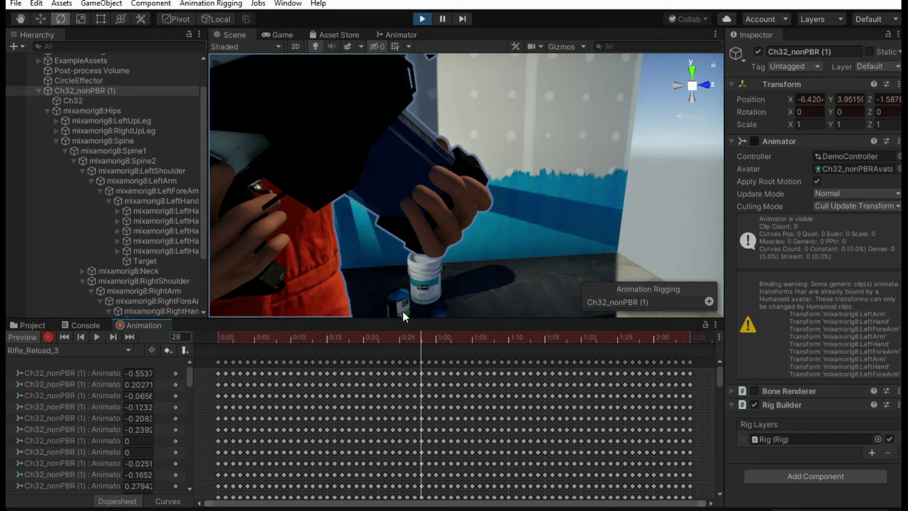
scroll(152, 223, down, 2)
click(148, 225)
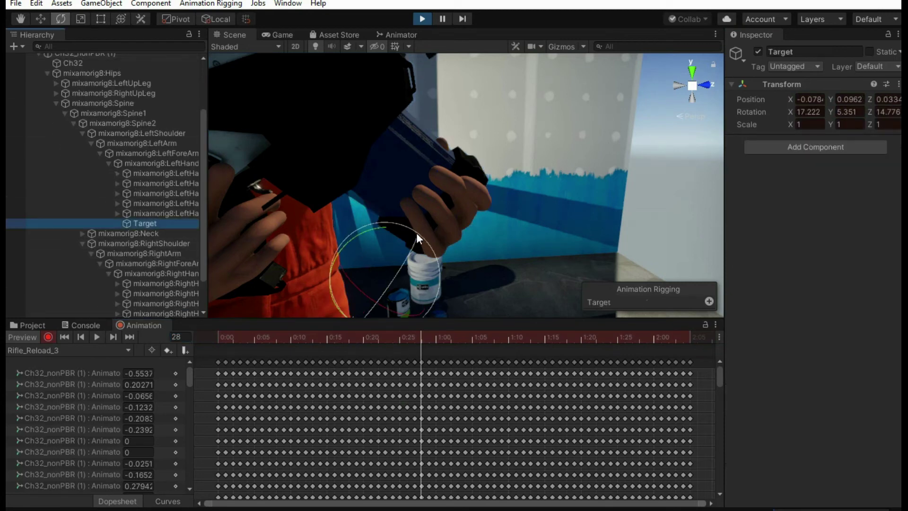
alt+drag(395, 264, 430, 208)
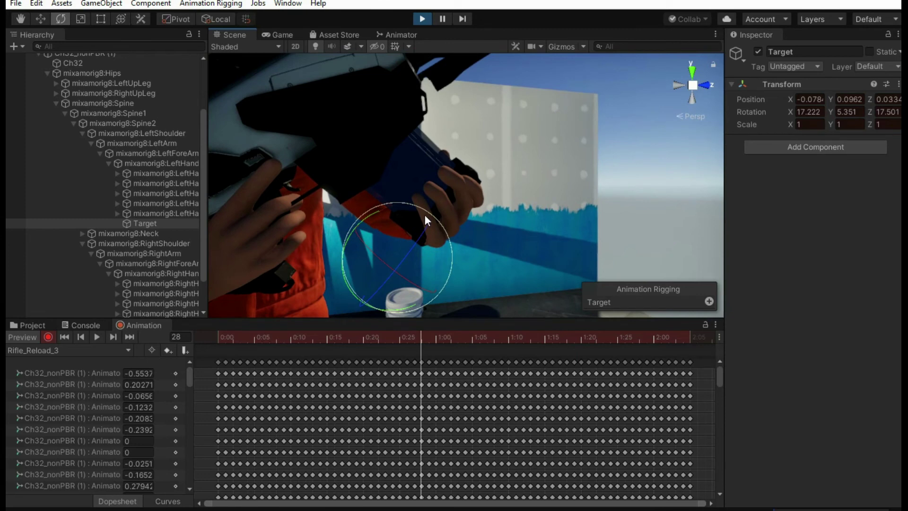
drag(410, 253, 384, 212)
key(w)
drag(331, 245, 342, 237)
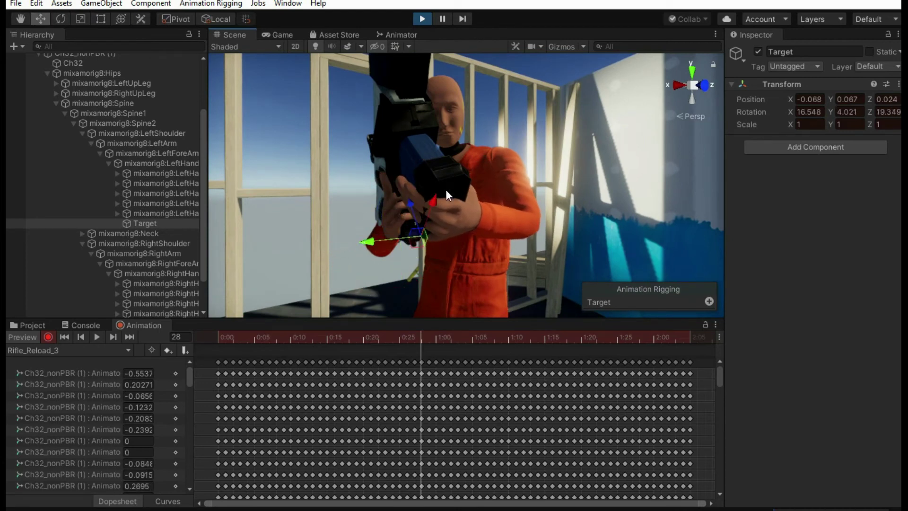
Undo the last Target change and try rotating Target to about X 39.473, Y 15.03, Z 30.329 at frame 28.
key(ctrl+z)
key(e)
drag(365, 283, 575, 219)
right_drag(574, 219, 662, 222)
key(a)
key(w)
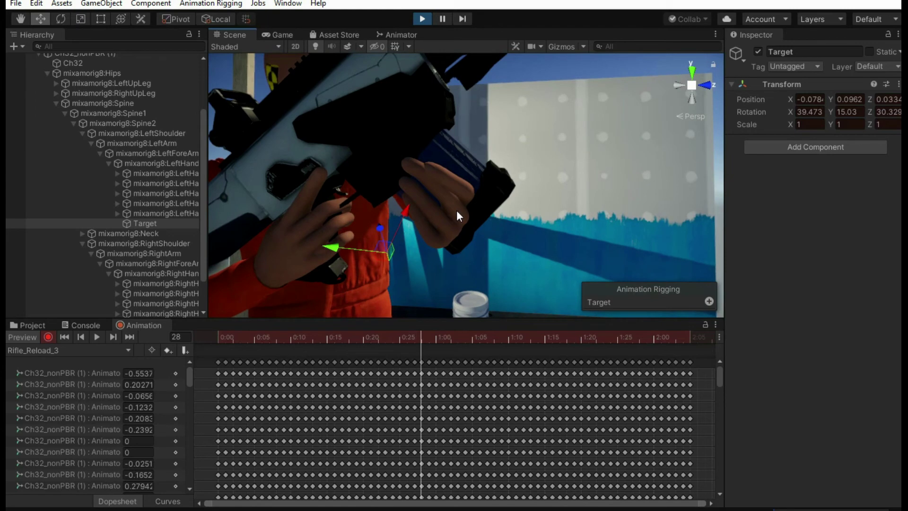
key(ctrl+z)
Rotate Target at frame 28 to about X 15.795, Y 4.612, Z 8.442 so the left hand wraps the magazine.
alt+drag(457, 211, 356, 272)
key(e)
drag(332, 198, 354, 191)
key(d)
right_drag(354, 191, 334, 200)
key(a)
key(w)
key(s)
drag(346, 206, 349, 205)
alt+drag(349, 205, 521, 188)
Move Target to about X -0.086, Y 0.079, Z 0.021 and stop keyframe recording.
key(w)
drag(444, 223, 248, 244)
alt+drag(248, 243, 405, 225)
drag(331, 238, 402, 230)
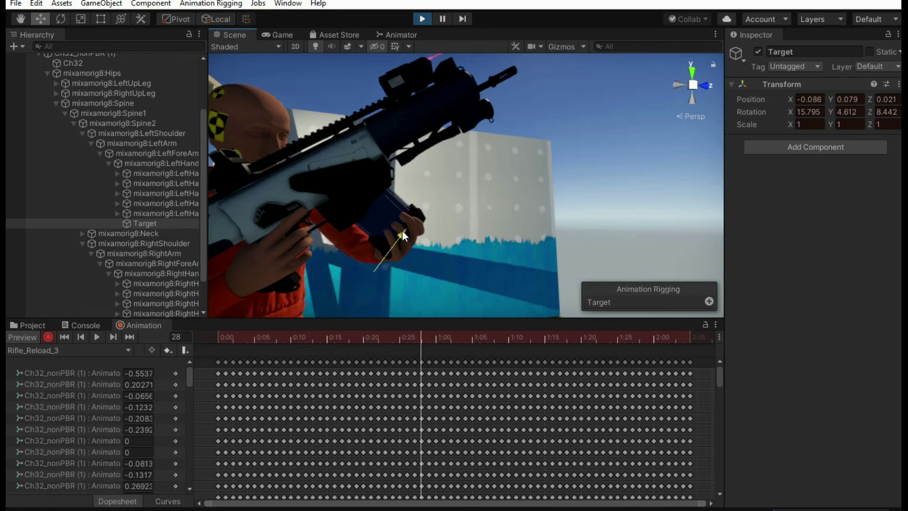
click(48, 337)
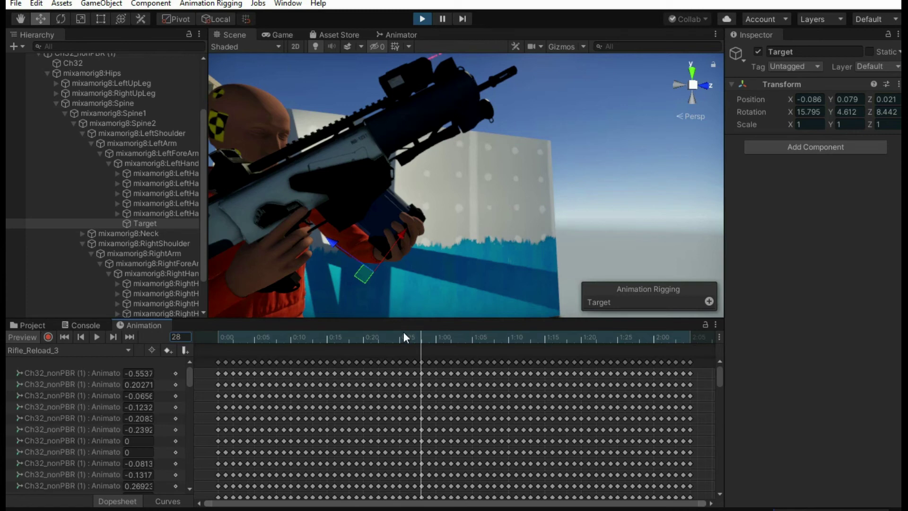
Advance the Rifle_Reload_3 clip to frame 29 and start keyframe recording on Target.
drag(408, 340, 427, 367)
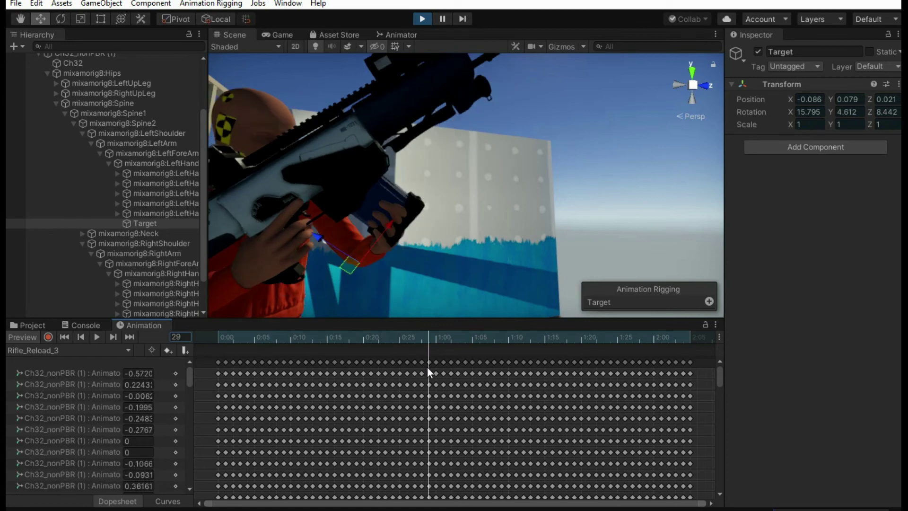
drag(432, 370, 428, 371)
mouse_move(433, 346)
mouse_down()
mouse_move(445, 346)
mouse_move(436, 348)
mouse_up()
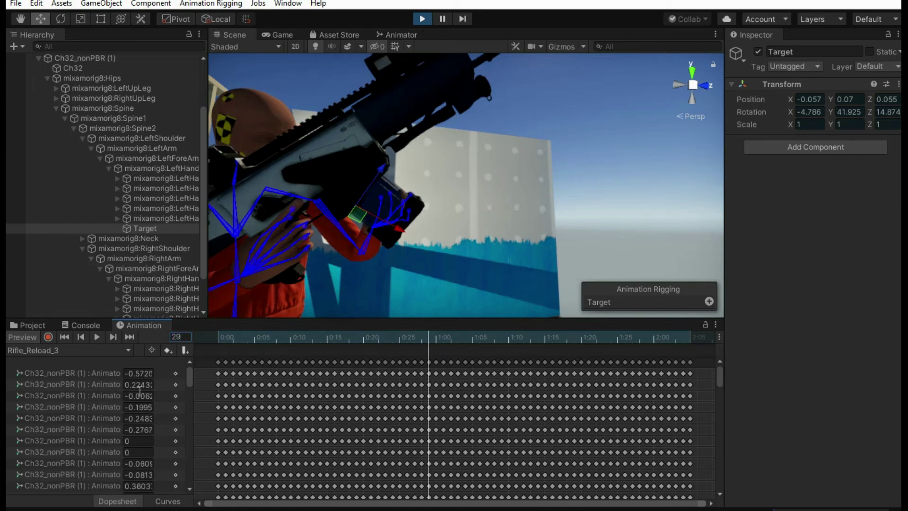
click(48, 337)
mouse_move(378, 223)
alt+mouse_down()
mouse_move(385, 217)
mouse_move(334, 207)
mouse_move(319, 257)
mouse_move(326, 211)
mouse_move(406, 208)
mouse_move(369, 215)
mouse_move(405, 221)
mouse_move(328, 211)
alt+mouse_up()
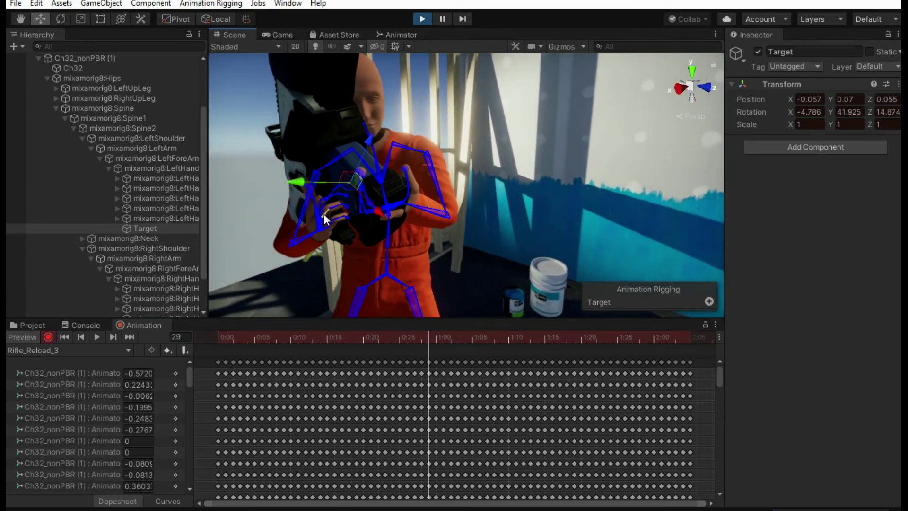
alt+drag(422, 183, 224, 158)
scroll(63, 94, up, 2)
scroll(64, 94, up, 2)
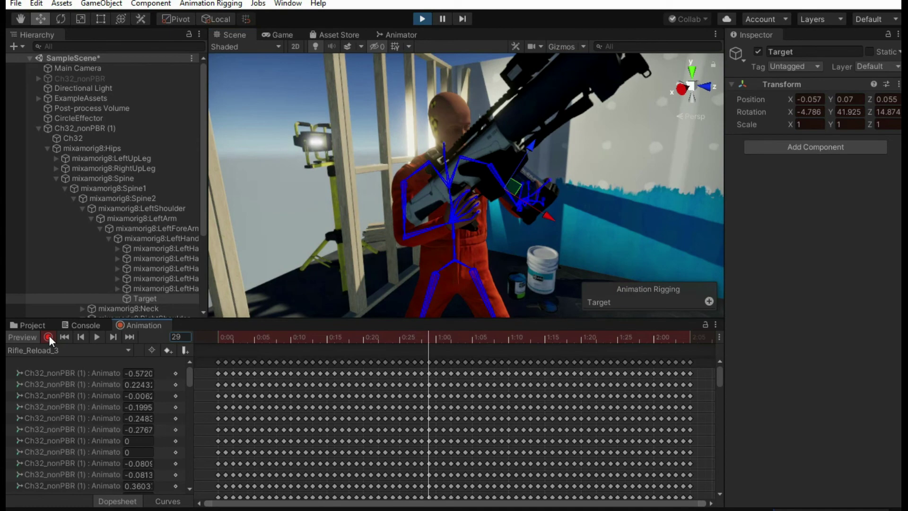
Pause recording and disable the Bone Renderer on Ch32_nonPBR (1).
click(48, 336)
click(68, 150)
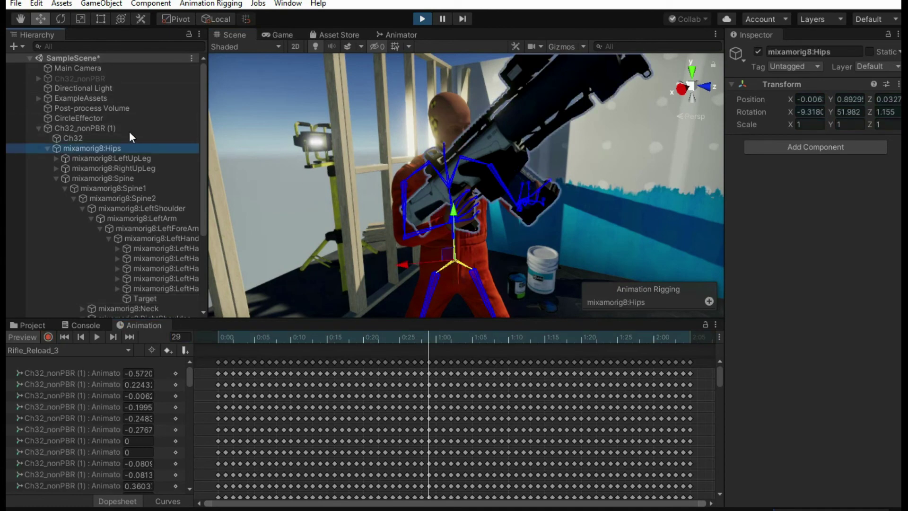
click(79, 130)
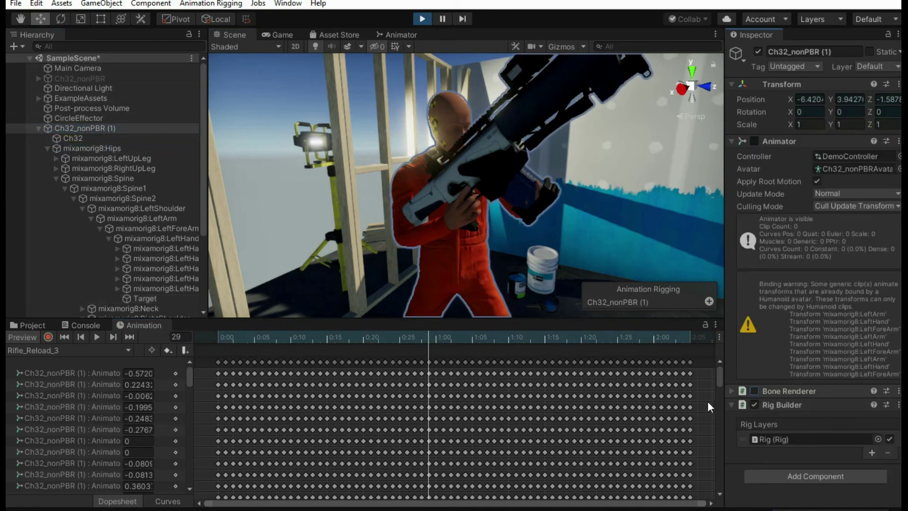
scroll(132, 192, down, 2)
scroll(132, 192, up, 2)
scroll(151, 188, down, 2)
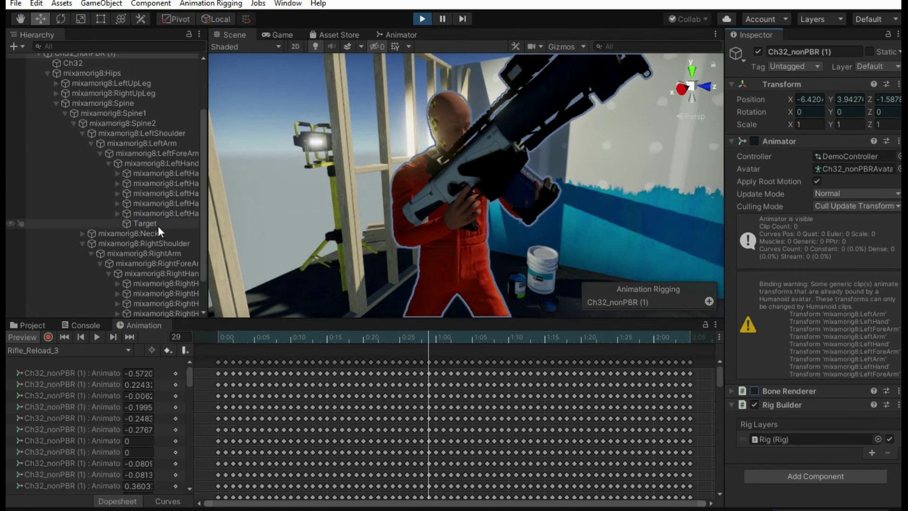
Select Target under the left hand and resume keyframe recording at frame 29.
click(158, 225)
click(51, 337)
alt+drag(448, 232, 417, 230)
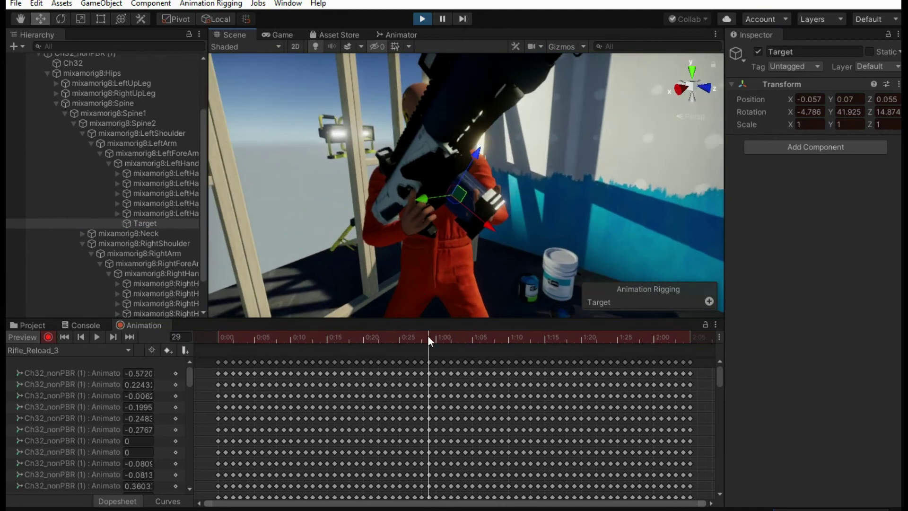
right_drag(492, 204, 385, 181)
key(w)
key(s)
key(e)
key(d)
key(w)
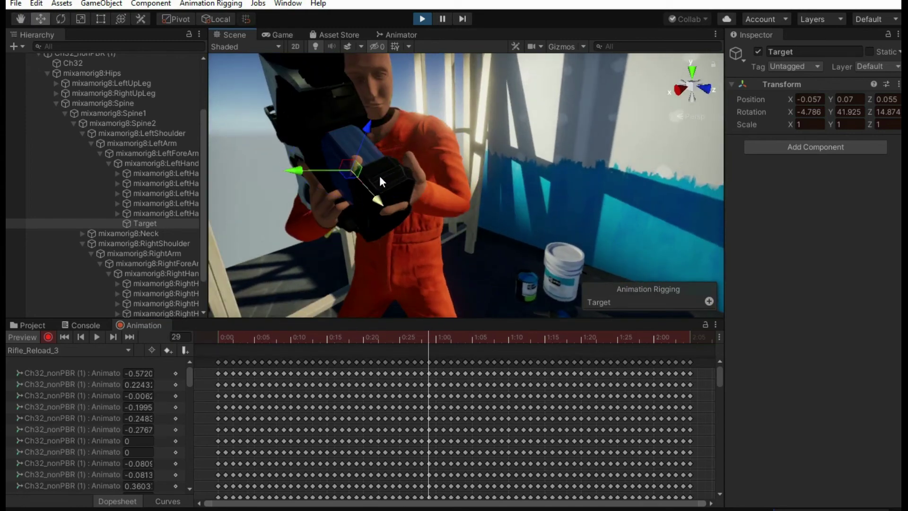
Try rotating Target in local handle orientation to about X 18.04, Y -8.206, Z 1.616.
click(214, 21)
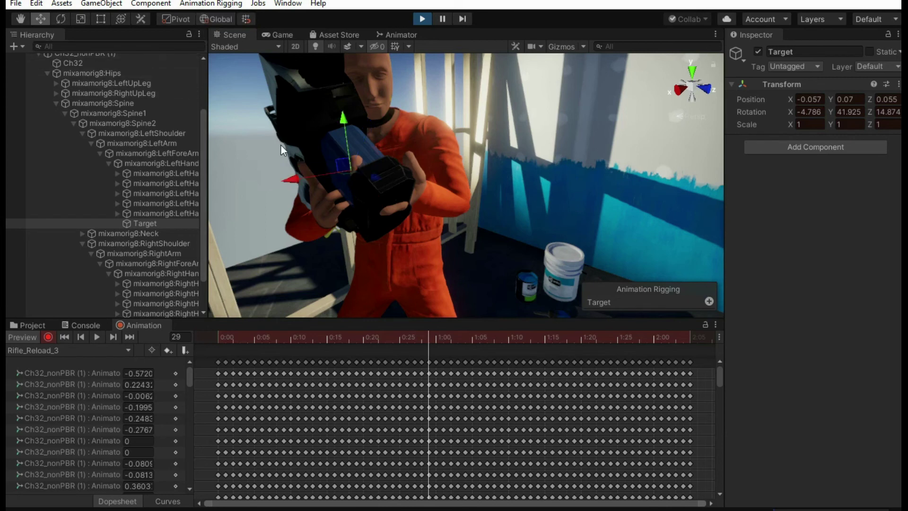
click(204, 20)
right_drag(337, 149, 422, 171)
key(e)
drag(425, 168, 406, 108)
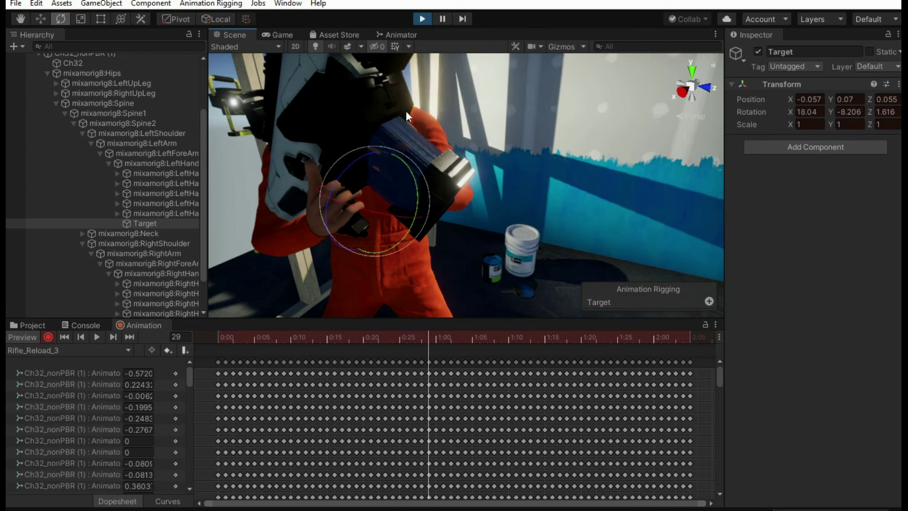
key(ctrl+z)
Try rotating Target in global handle orientation to about X 27.275, Y 31.996, Z 42.026.
right_drag(482, 88, 324, 89)
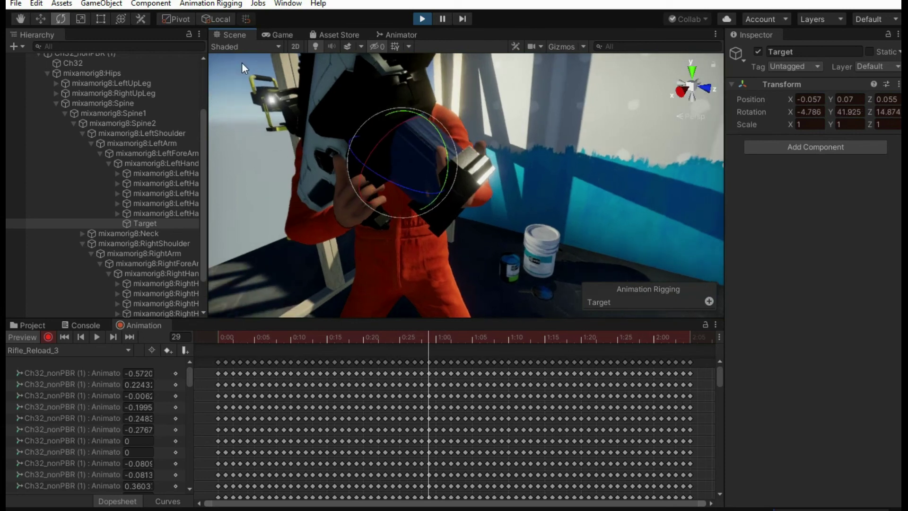
key(x)
drag(429, 150, 421, 123)
right_drag(420, 124, 491, 141)
key(w)
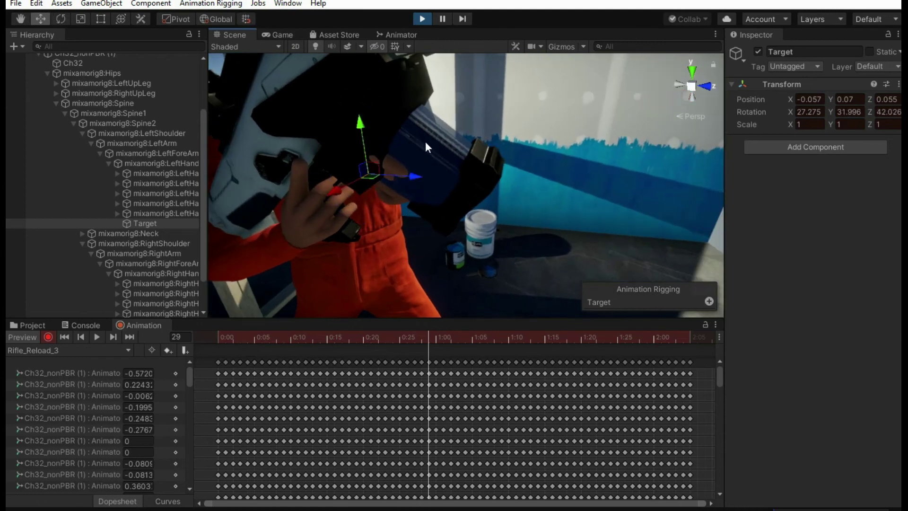
key(ctrl+z)
Rotate Target at frame 29 to about X 6.384, Y 12.364, Z 18.625.
right_drag(422, 113, 386, 81)
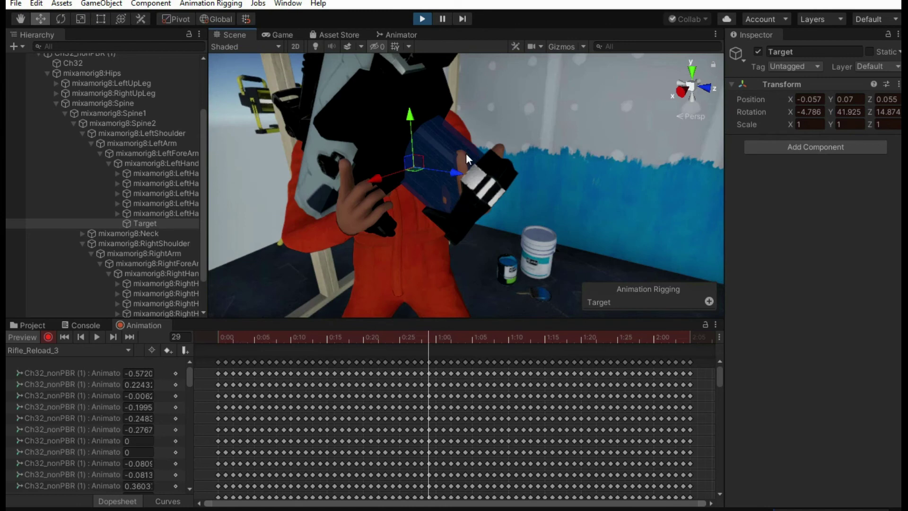
key(e)
drag(458, 152, 447, 122)
key(w)
Switch the handles to local orientation and move Target to about X -0.07, Y 0.0865, Z 0.0089.
right_drag(451, 188, 502, 154)
click(219, 19)
drag(380, 173, 392, 181)
right_drag(392, 182, 300, 189)
drag(365, 179, 382, 206)
right_drag(419, 197, 368, 201)
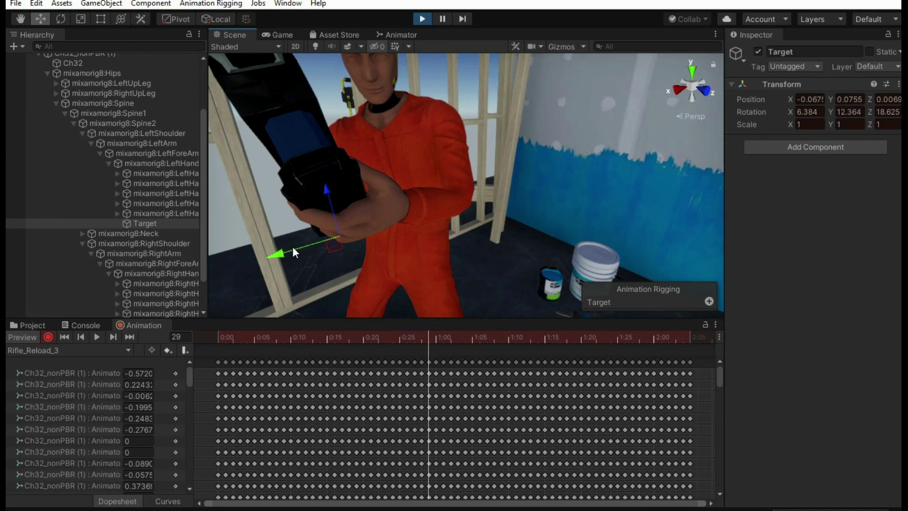
drag(278, 254, 277, 256)
mouse_move(277, 257)
right_down()
mouse_move(515, 199)
mouse_move(511, 240)
mouse_move(486, 151)
mouse_move(473, 205)
mouse_move(454, 227)
mouse_move(476, 245)
mouse_move(469, 290)
mouse_move(456, 284)
mouse_move(460, 217)
mouse_move(444, 251)
mouse_move(442, 184)
mouse_move(455, 182)
mouse_move(443, 199)
right_up()
Refine Target's rotation at frame 29 to about X 3.984, Y 13.65, Z 9.432.
key(e)
right_drag(432, 229, 356, 252)
key(w)
key(e)
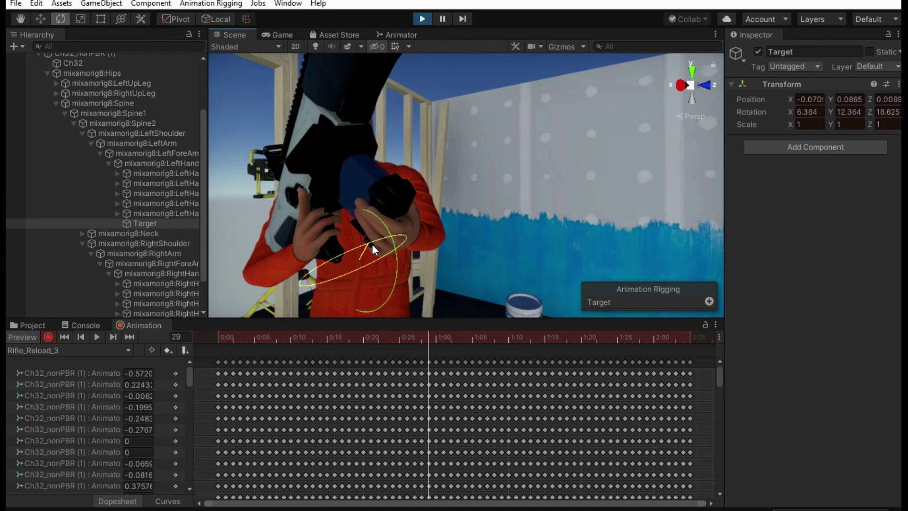
drag(371, 245, 384, 240)
right_drag(384, 239, 288, 256)
Move Target to about X -0.07, Y 0.101, Z 0.021 under the magazine and stop recording.
key(w)
drag(390, 257, 388, 261)
right_drag(389, 261, 564, 259)
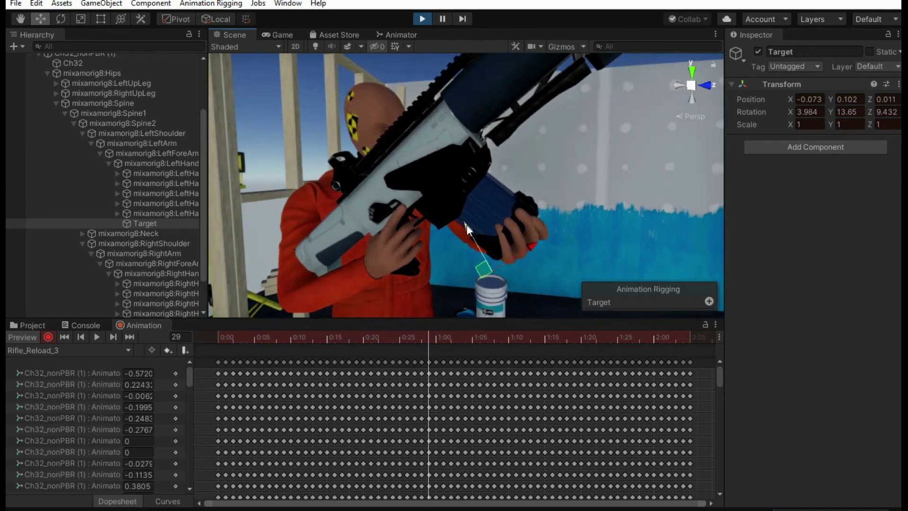
drag(467, 224, 457, 220)
right_drag(457, 219, 488, 211)
right_drag(359, 234, 377, 223)
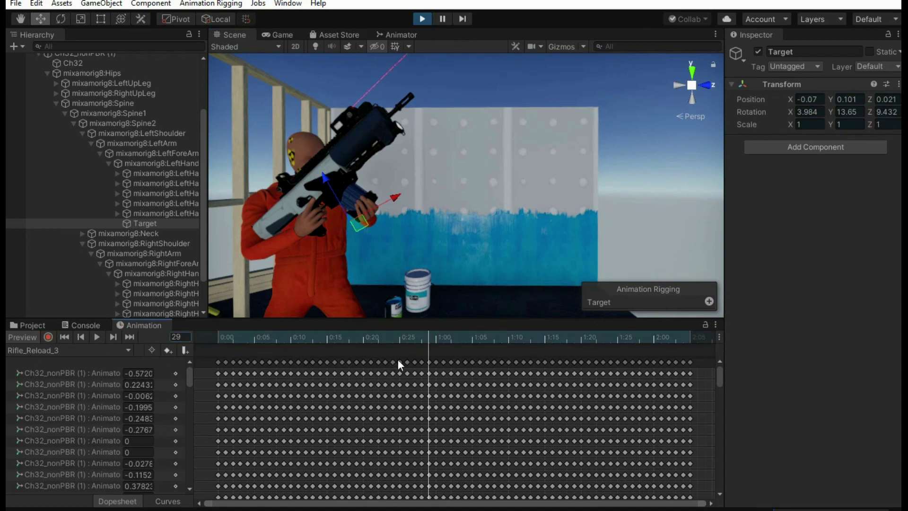
Scrub the reload clip past frame 29 and back to frame 0, and exit Play mode.
drag(427, 341, 444, 366)
drag(328, 381, 158, 357)
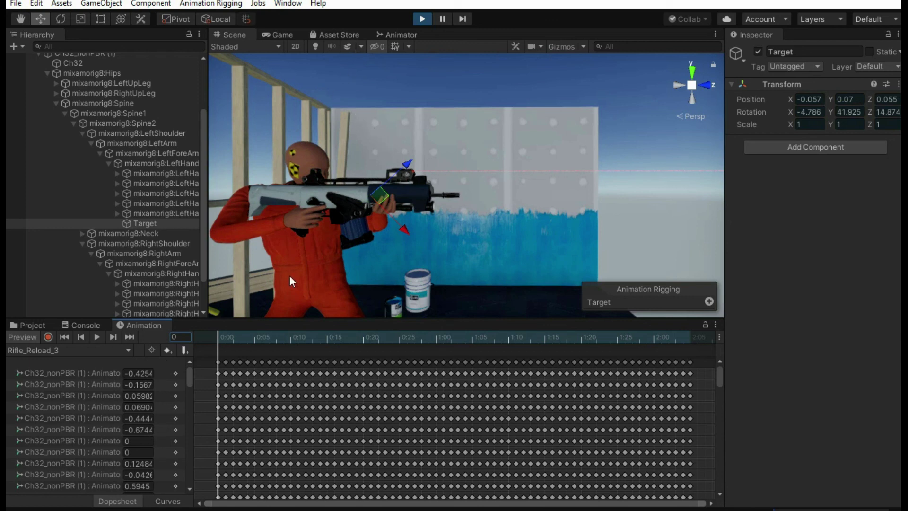
click(37, 335)
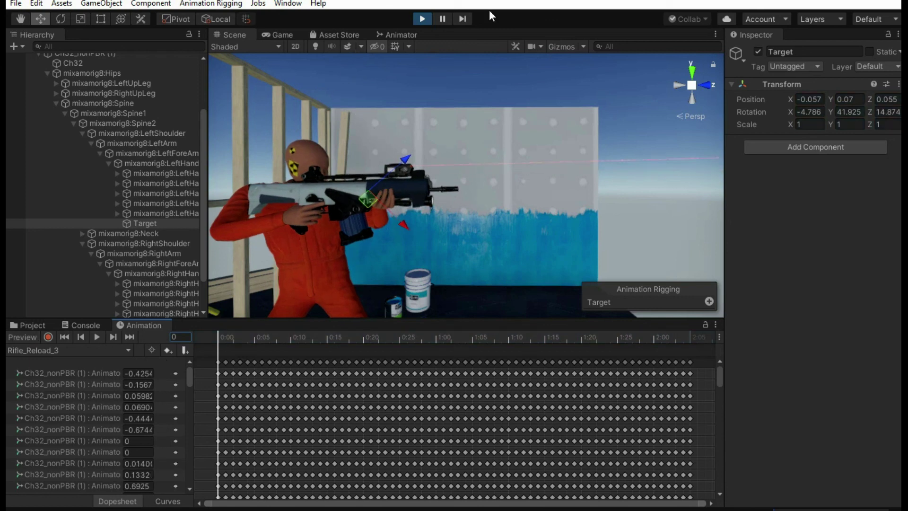
click(423, 20)
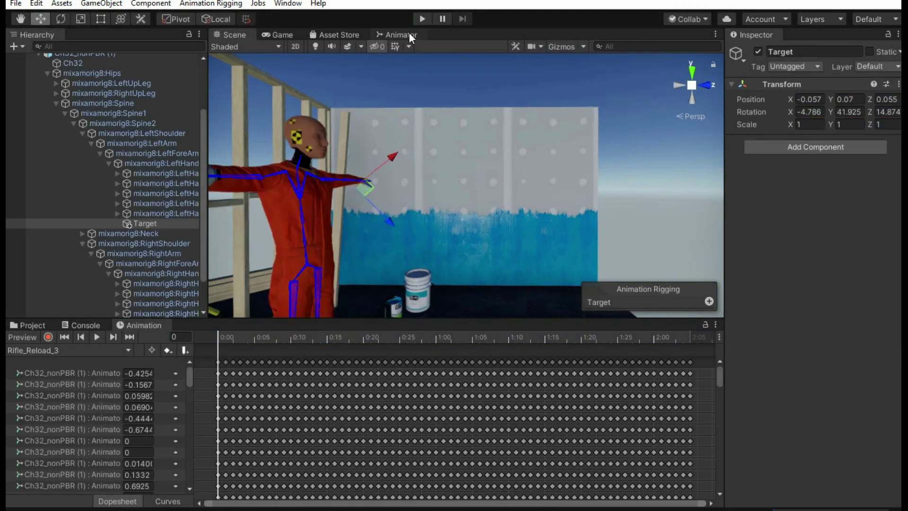
Dock the Animator window beside the Scene view and narrow it so the Reload parameter stays accessible.
click(409, 33)
drag(399, 34, 641, 189)
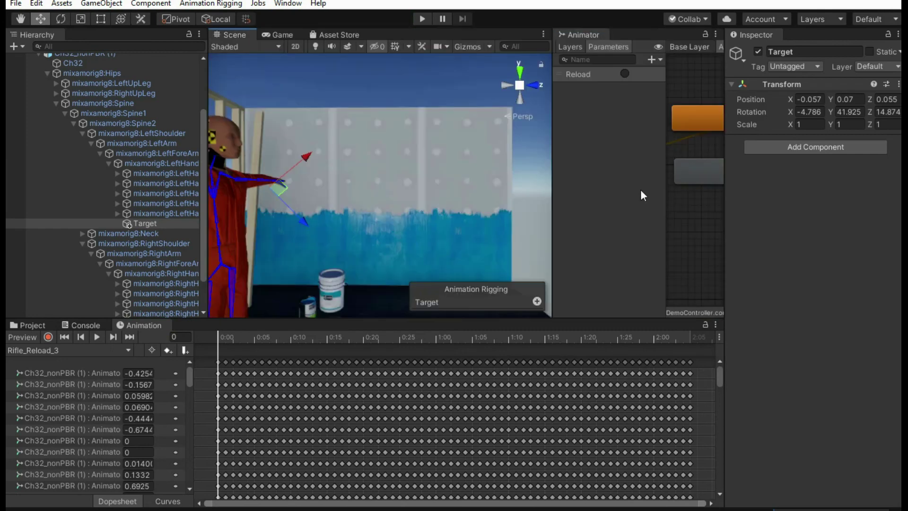
drag(552, 204, 661, 203)
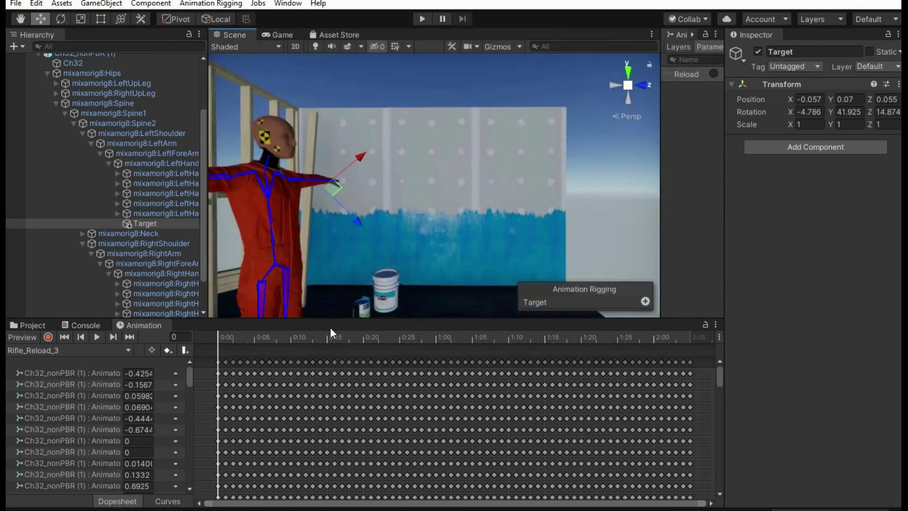
Frame the character, enter Play mode and trigger the Reload parameter to test the edited animation.
middle_drag(333, 127, 392, 92)
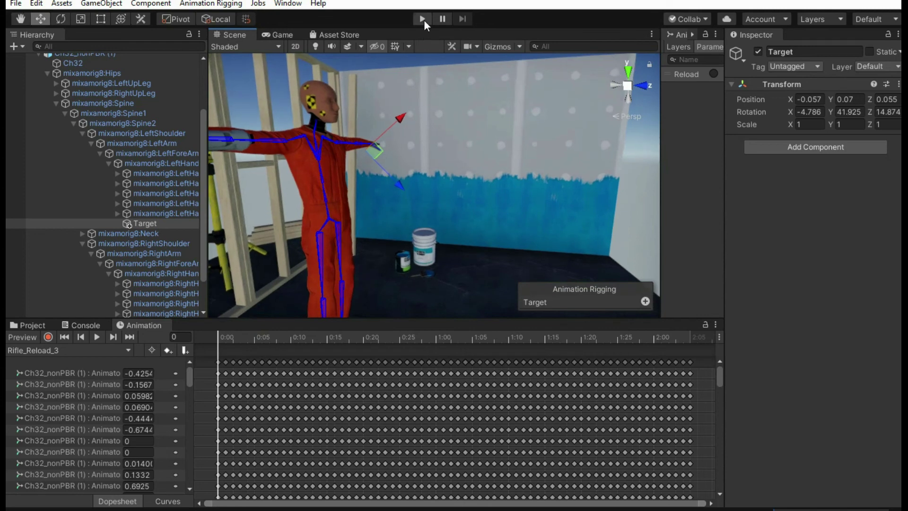
click(422, 19)
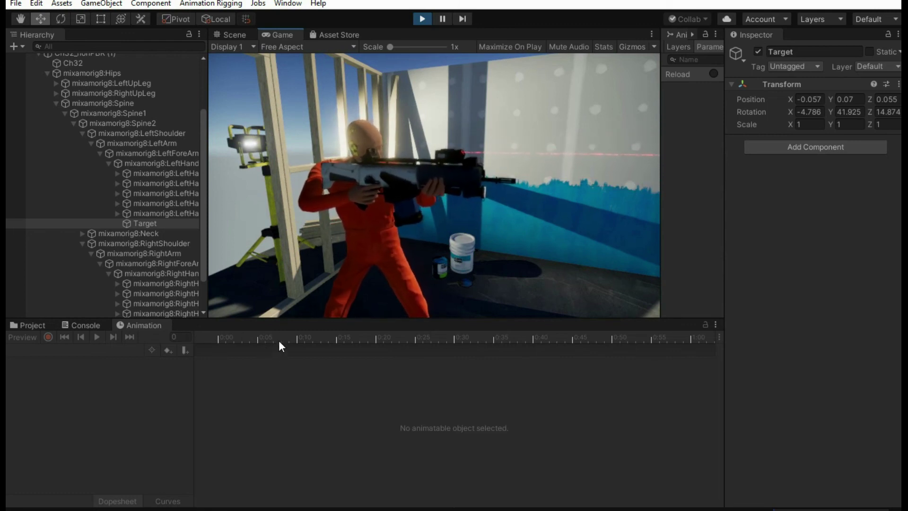
click(714, 74)
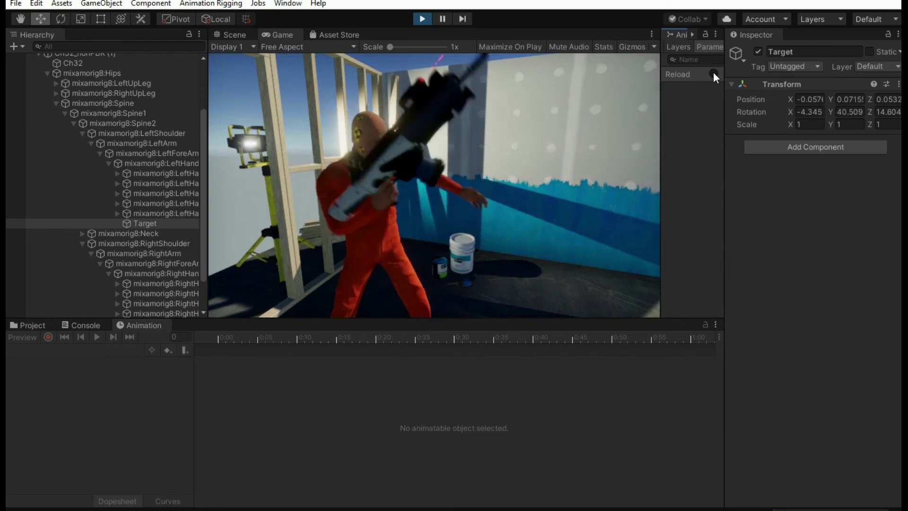